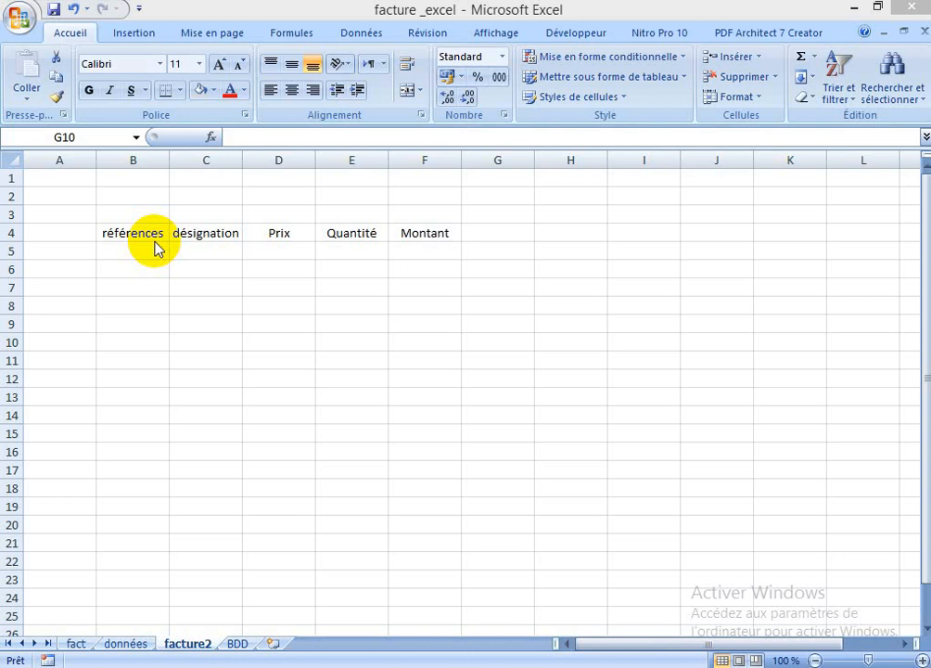
- Review the product table on the BDD sheet and the finished invoice on the fact sheet
left_click(244, 645)
left_click(239, 645)
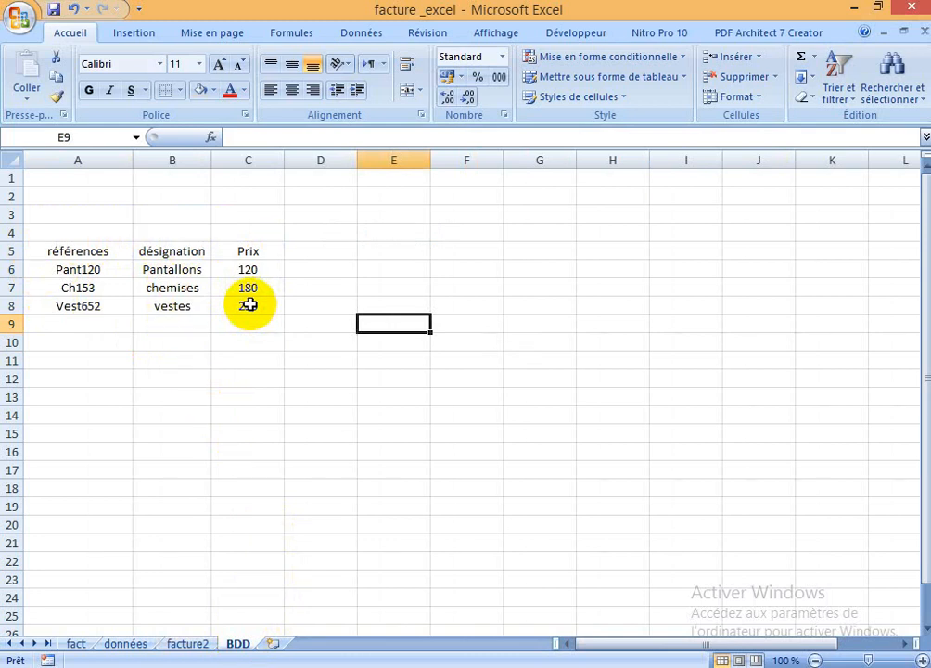
left_click(74, 646)
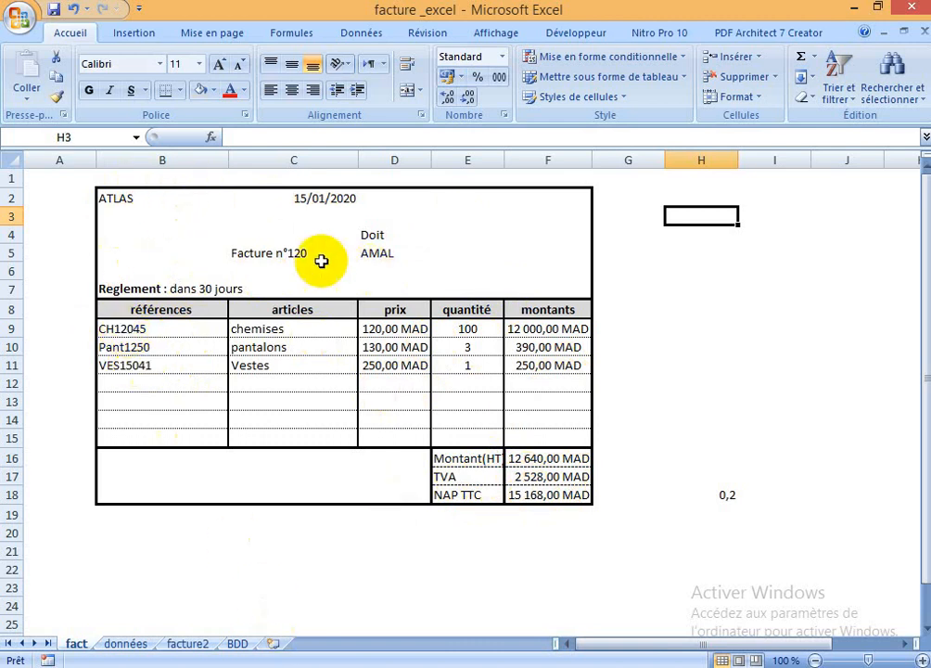
- Centre the product table A5:C9 on the BDD sheet and set a thick solid border on all four outer edges
left_click(238, 644)
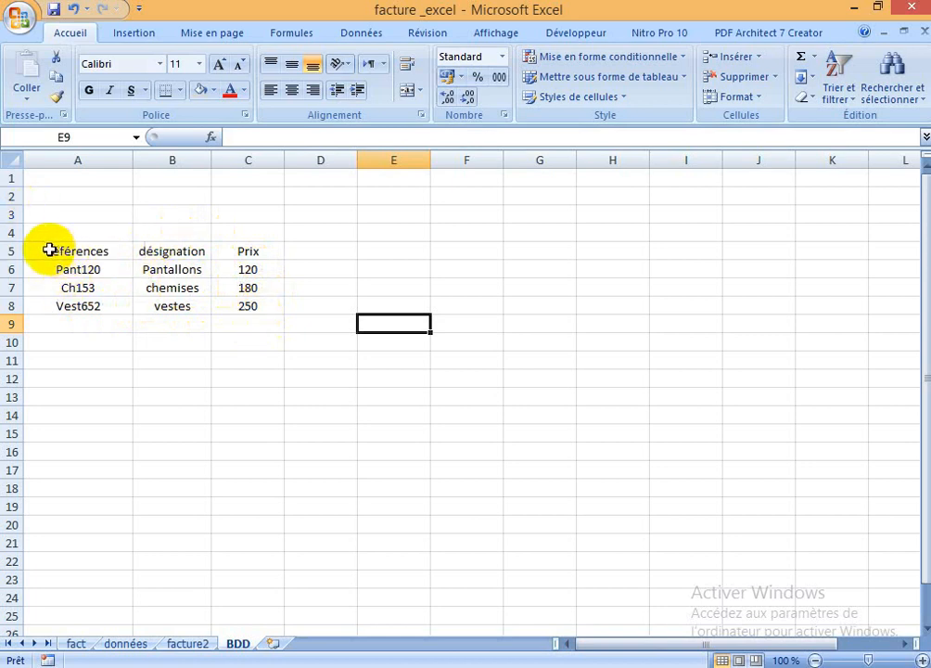
left_click_drag(47, 249, 244, 321)
left_click(291, 90)
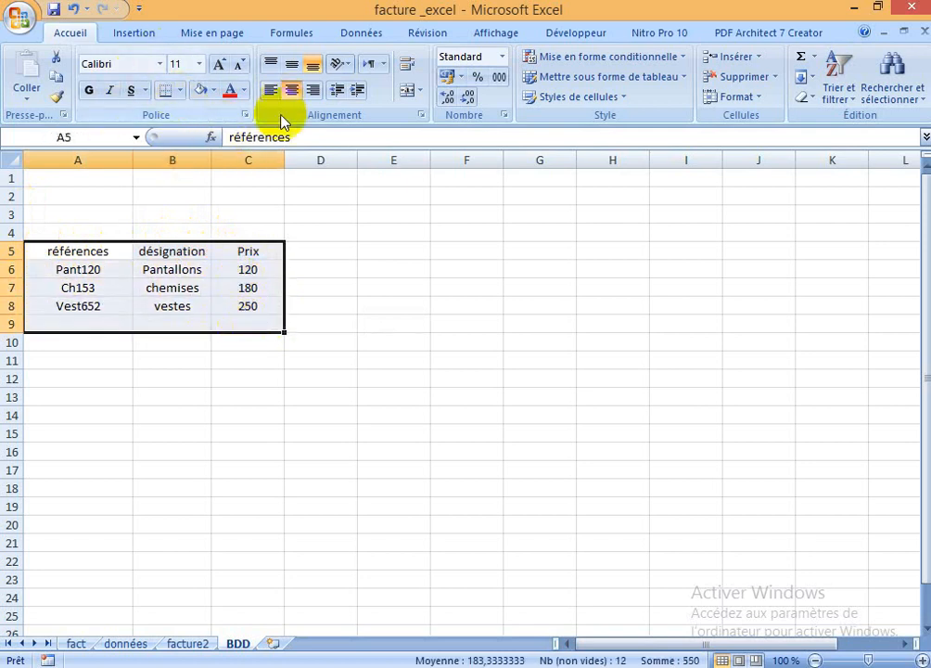
right_click(241, 289)
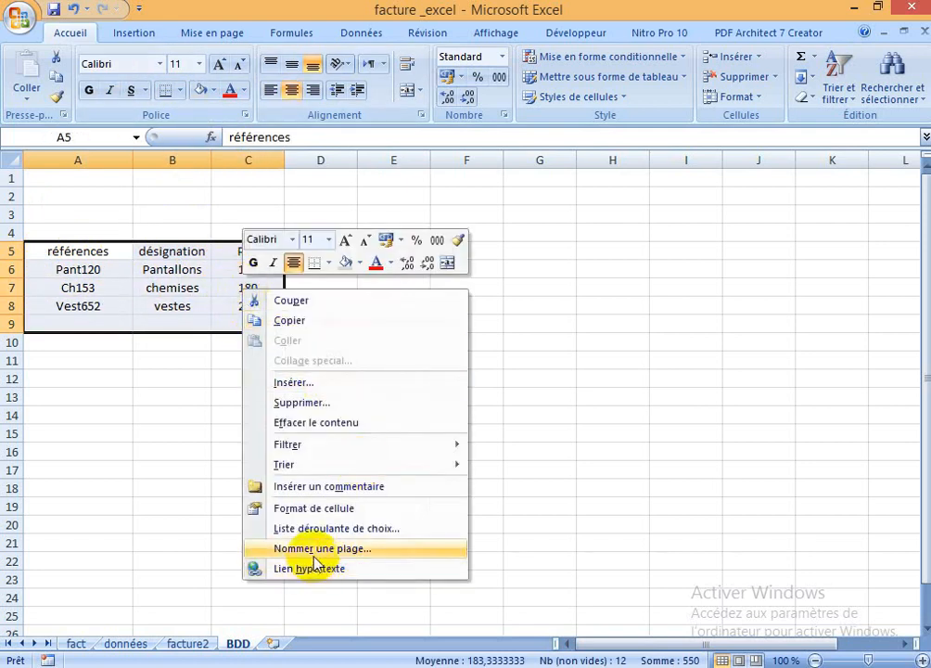
left_click(262, 508)
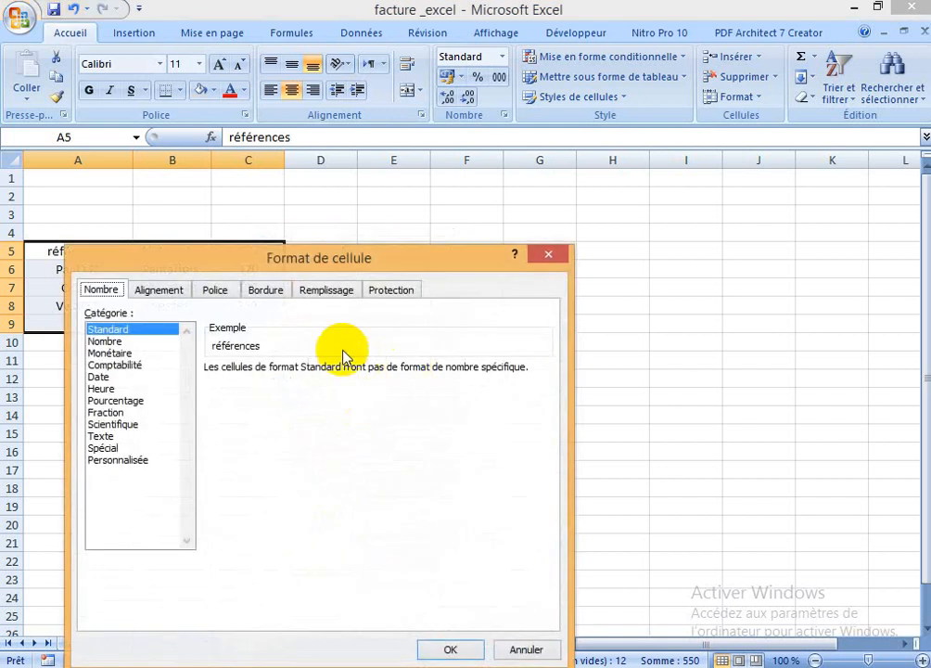
left_click(262, 291)
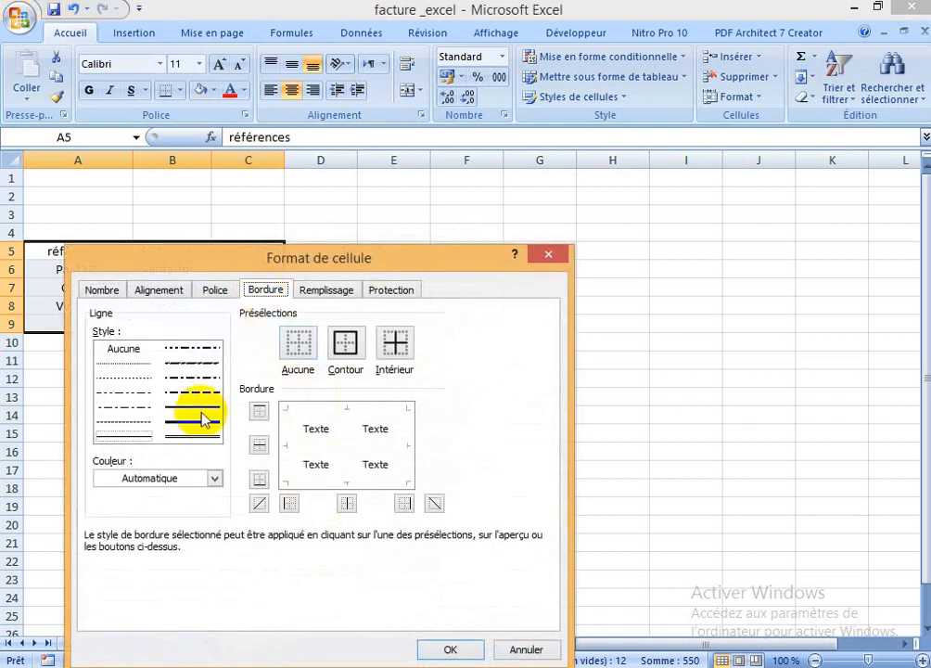
left_click(200, 423)
left_click(332, 406)
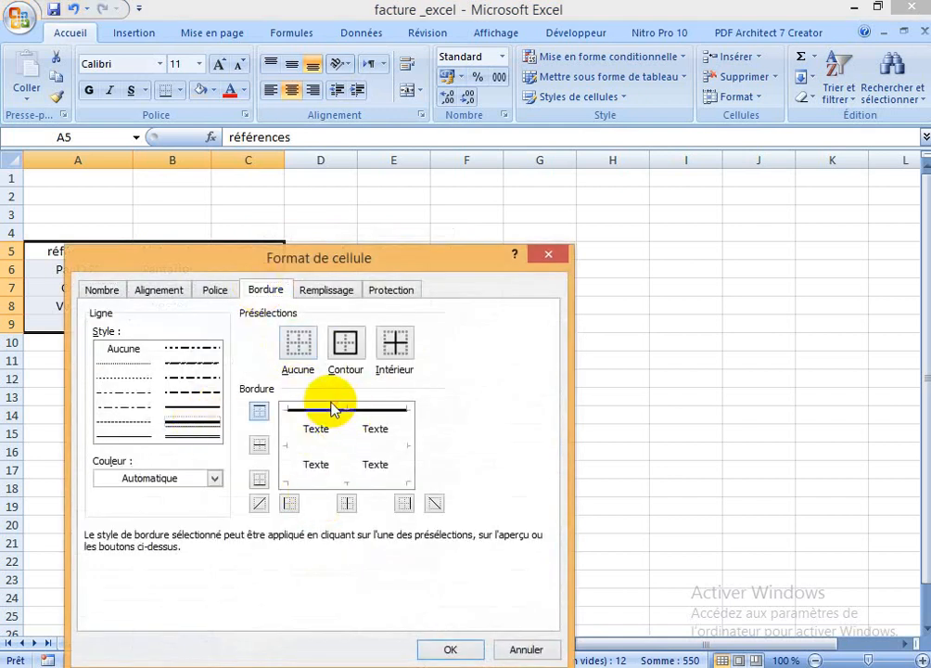
left_click(286, 446)
left_click(309, 489)
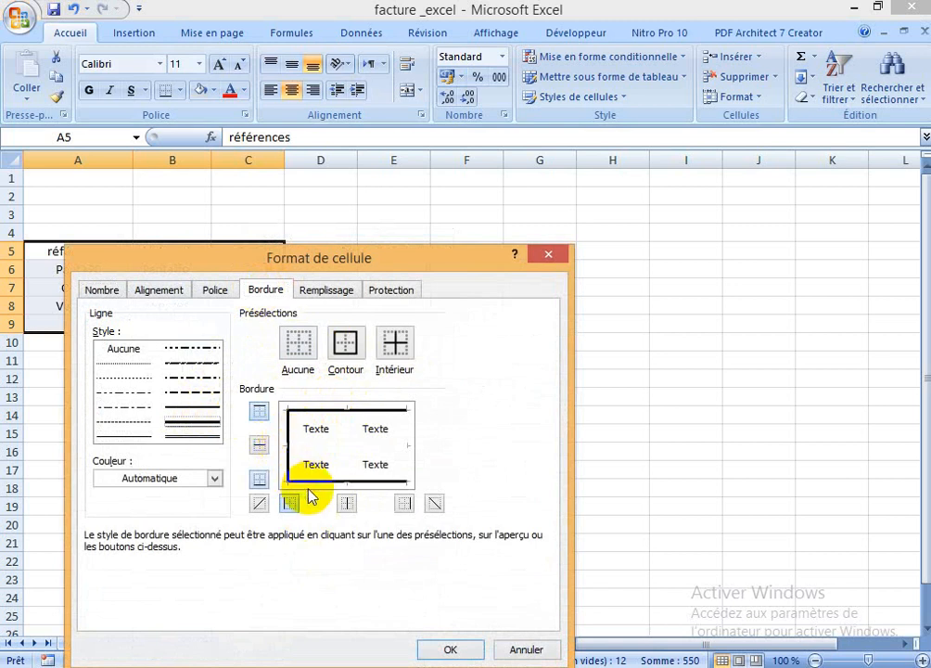
left_click(411, 465)
left_click(404, 503)
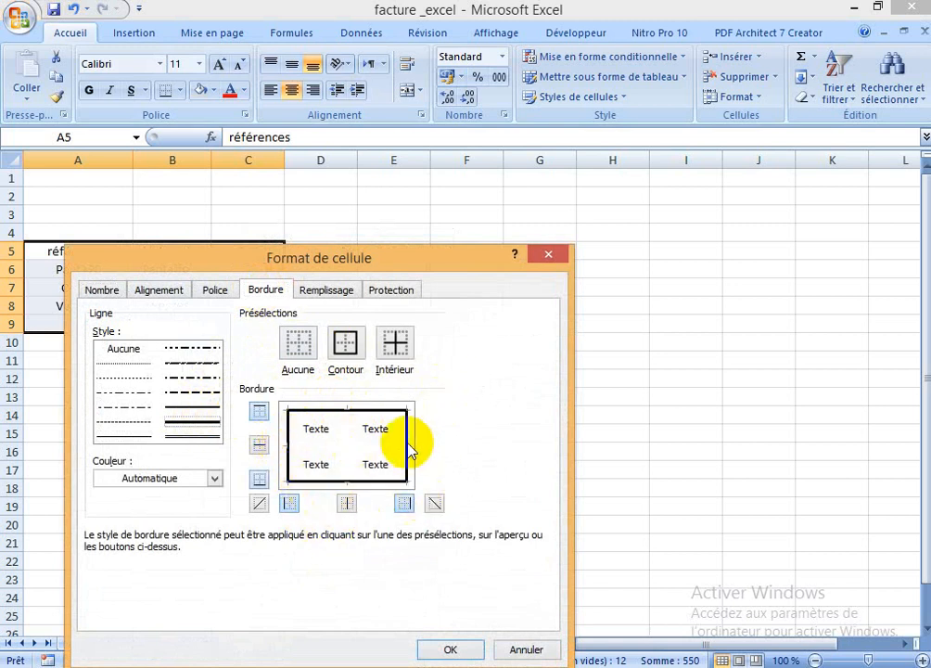
- Set thick vertical lines between the table's columns and dashed horizontal lines between its rows, and apply the borders
left_click(129, 424)
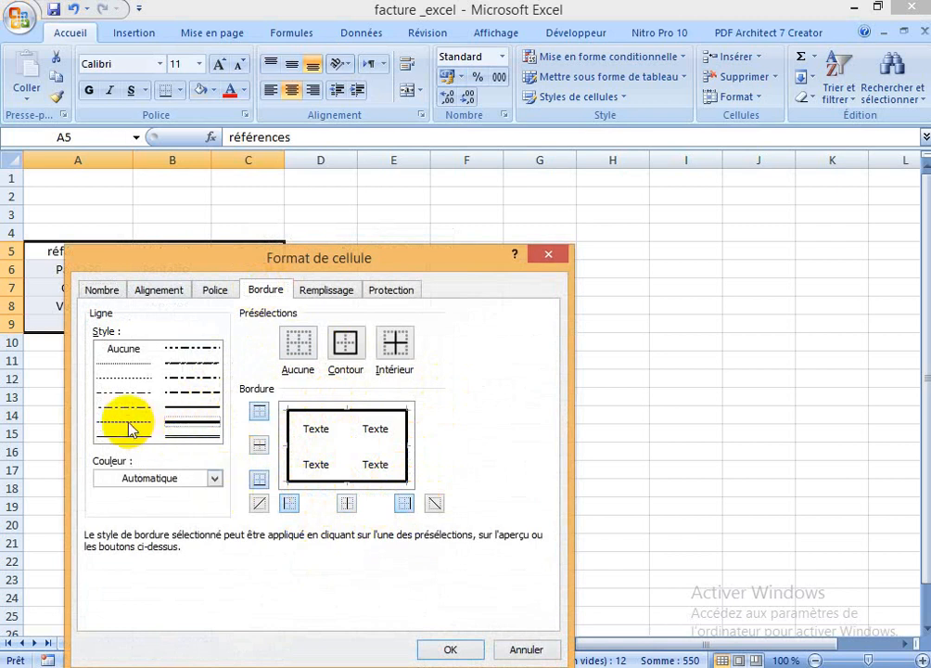
left_click(347, 450)
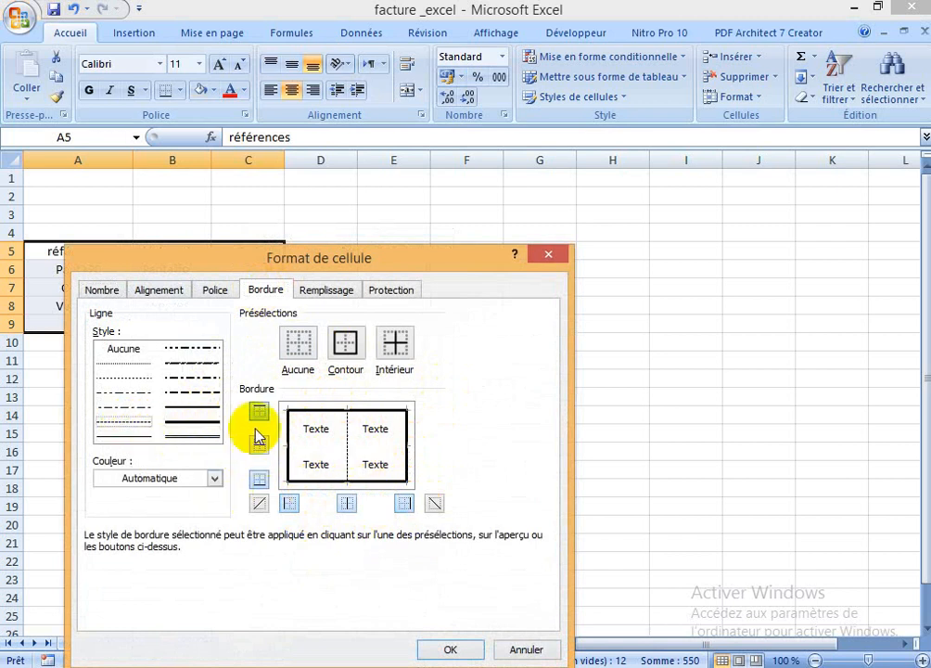
left_click(204, 424)
left_click(349, 439)
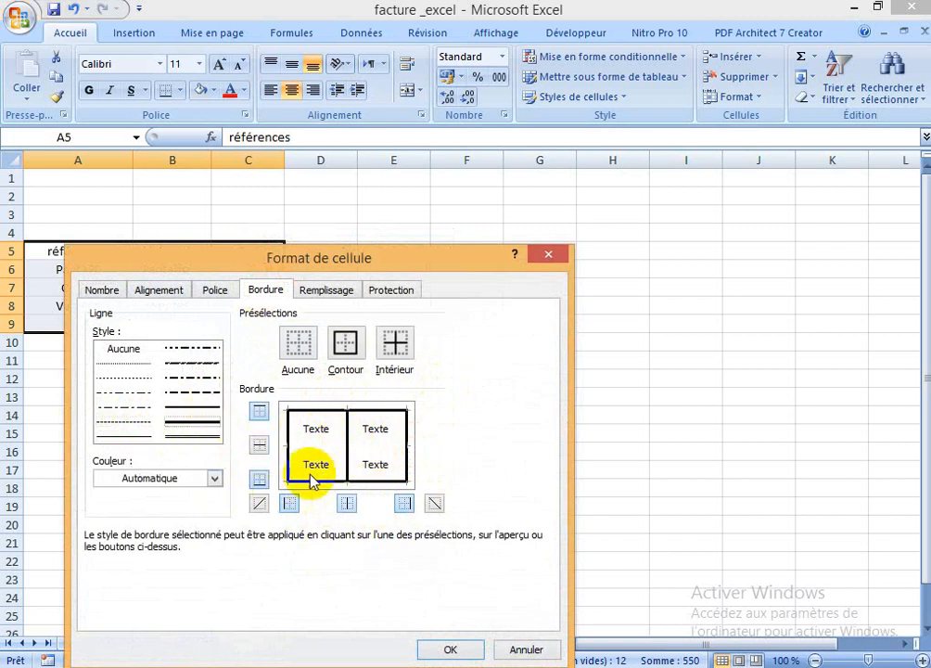
left_click(130, 438)
left_click(124, 422)
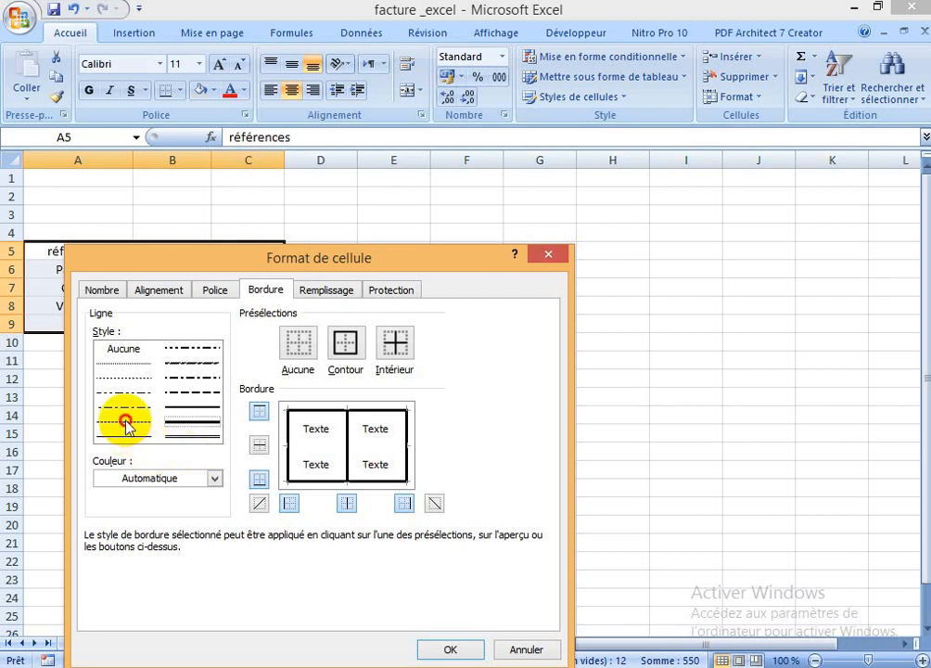
left_click(322, 452)
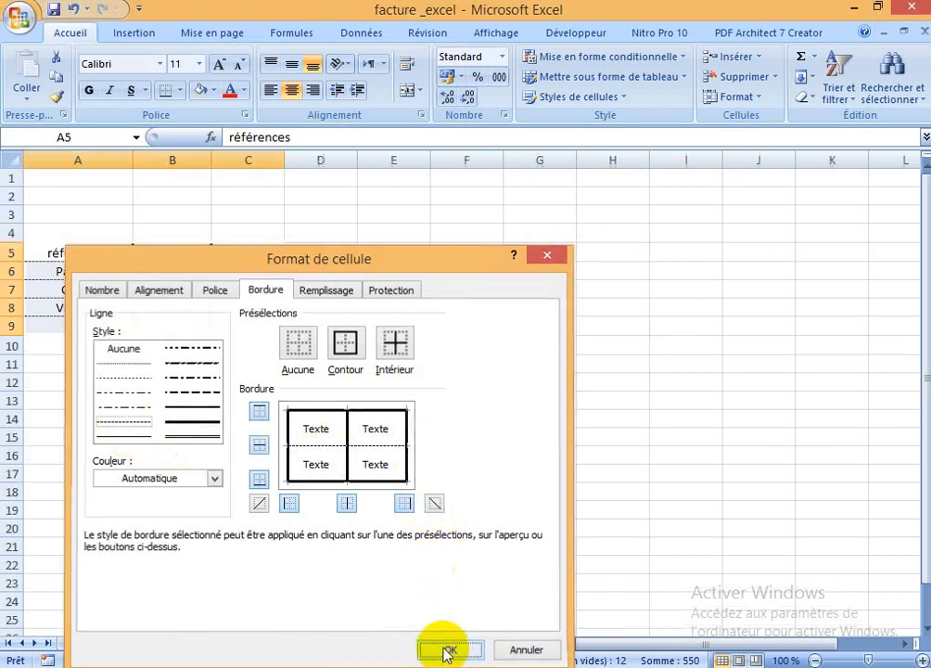
left_click(446, 650)
left_click(268, 359)
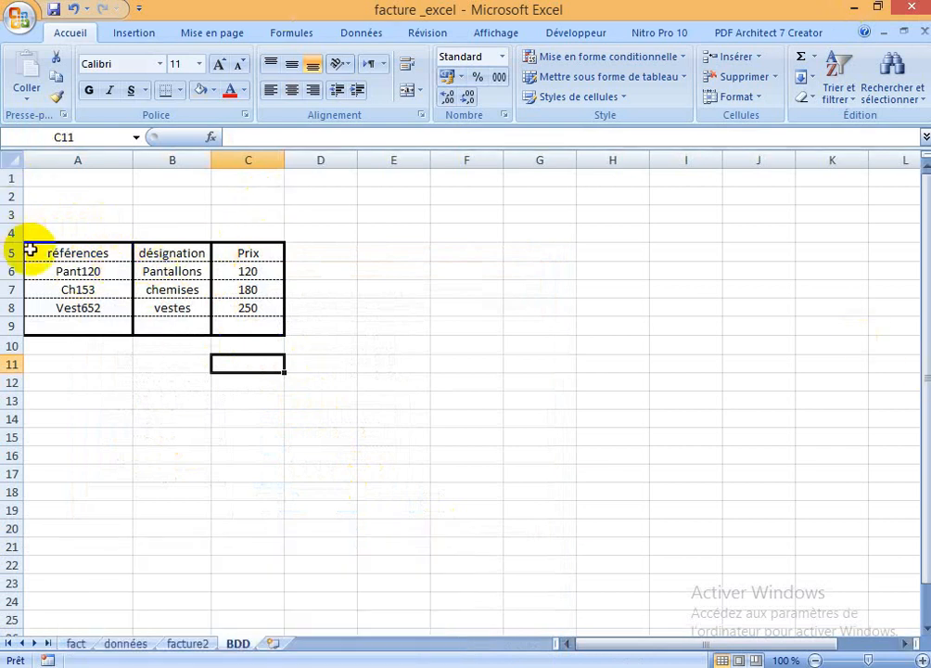
- Apply a thick bottom border to the header row A5:C5 of the product table
left_click_drag(44, 254, 243, 255)
right_click(243, 255)
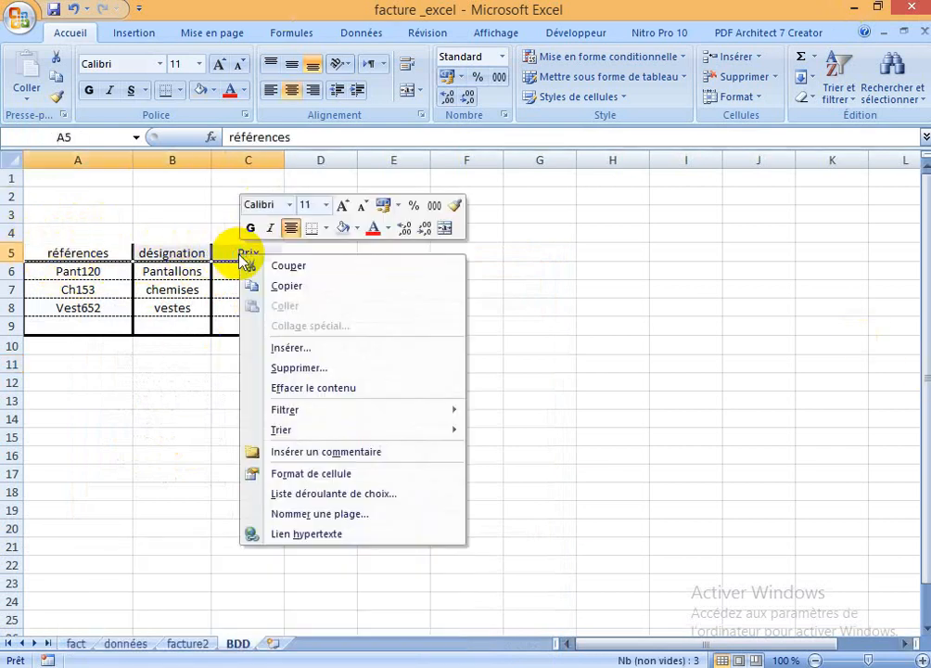
left_click(324, 474)
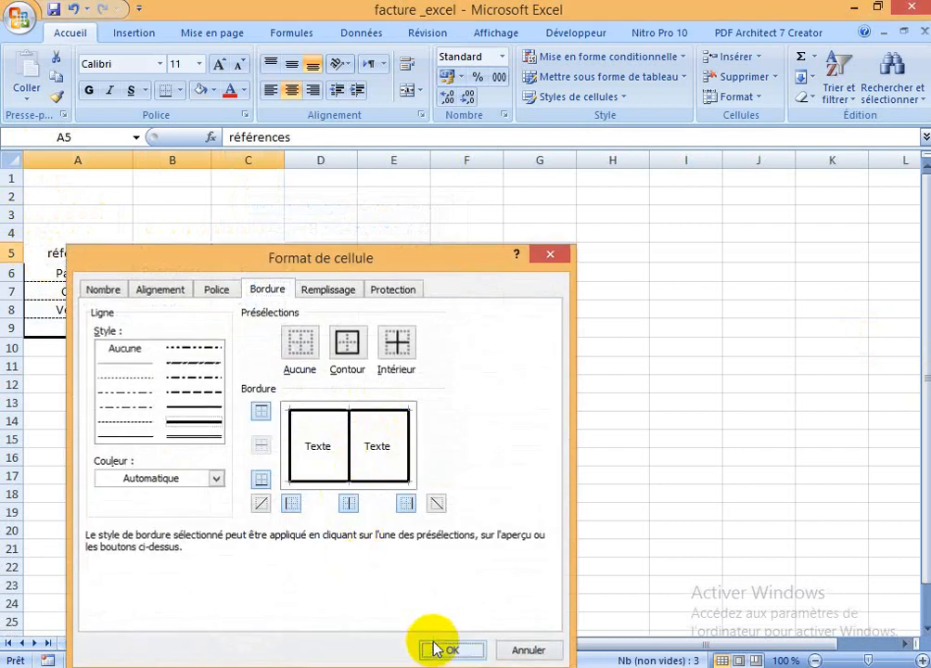
left_click(434, 648)
left_click(330, 440)
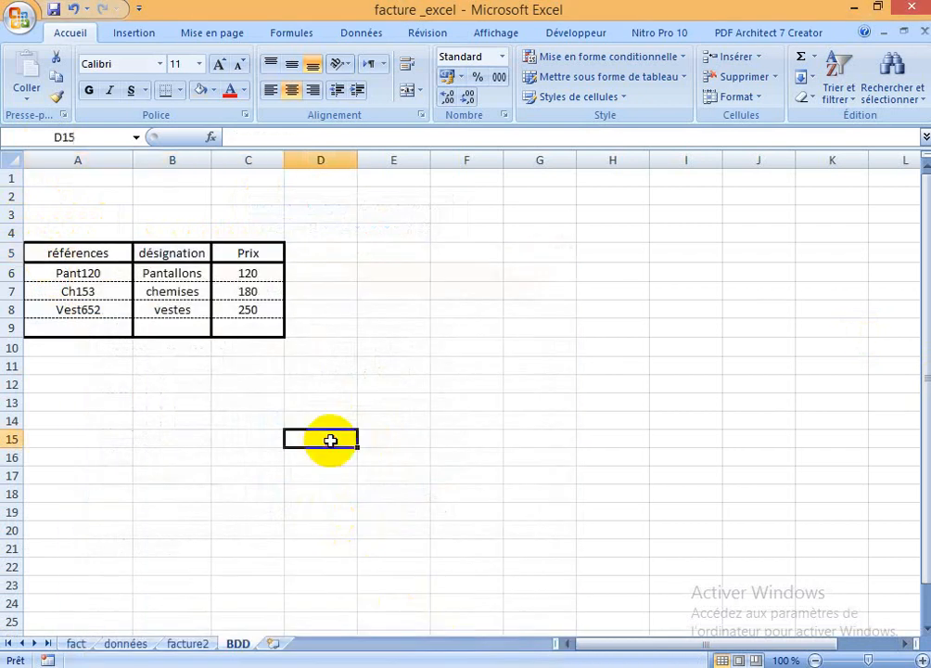
left_click(393, 273)
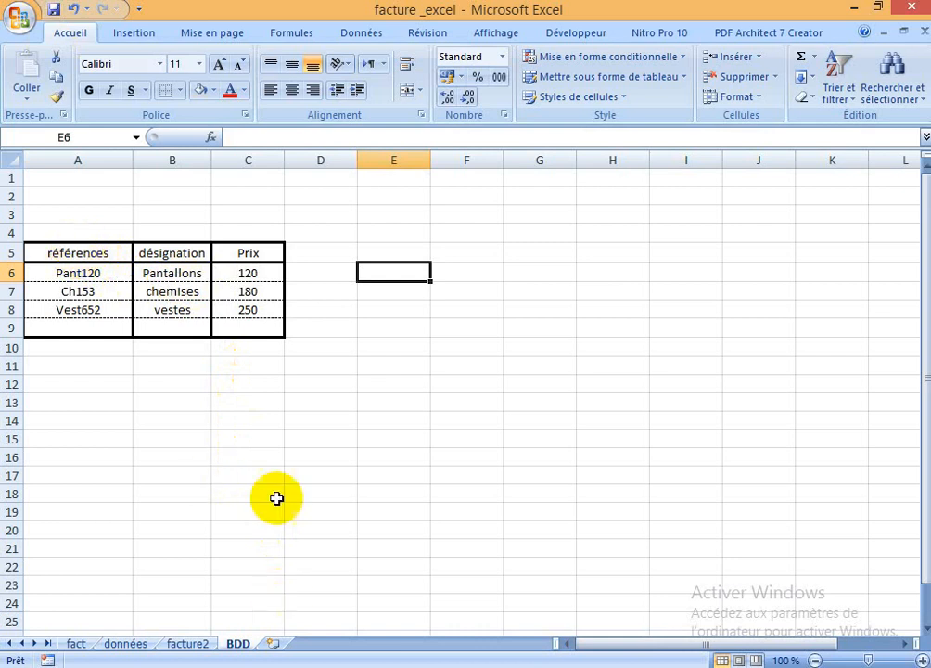
- Compare the facture2 column headings with the BDD product table and select cell B5 under références on facture2
left_click(185, 646)
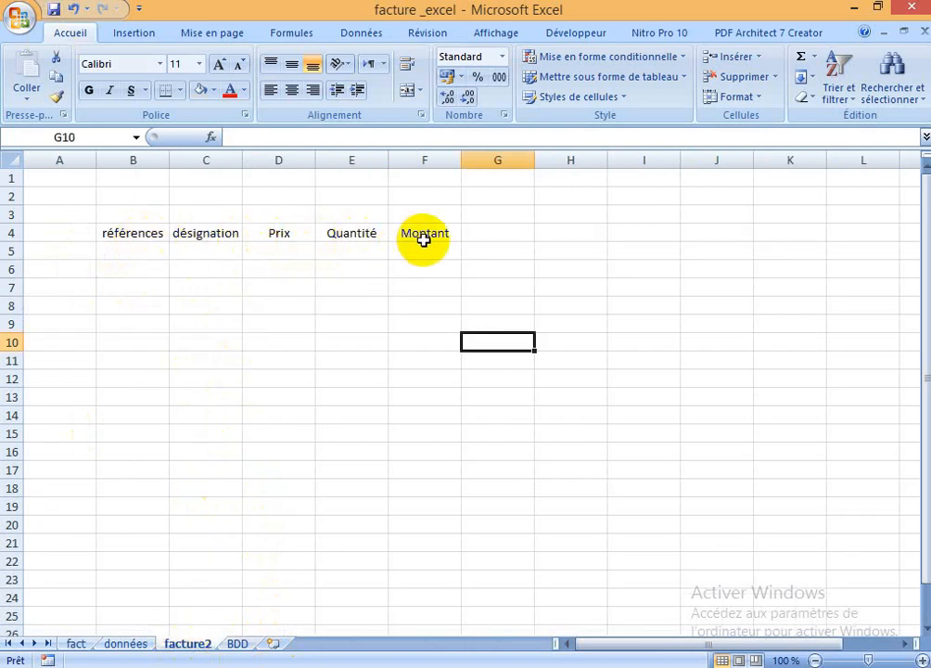
left_click(237, 644)
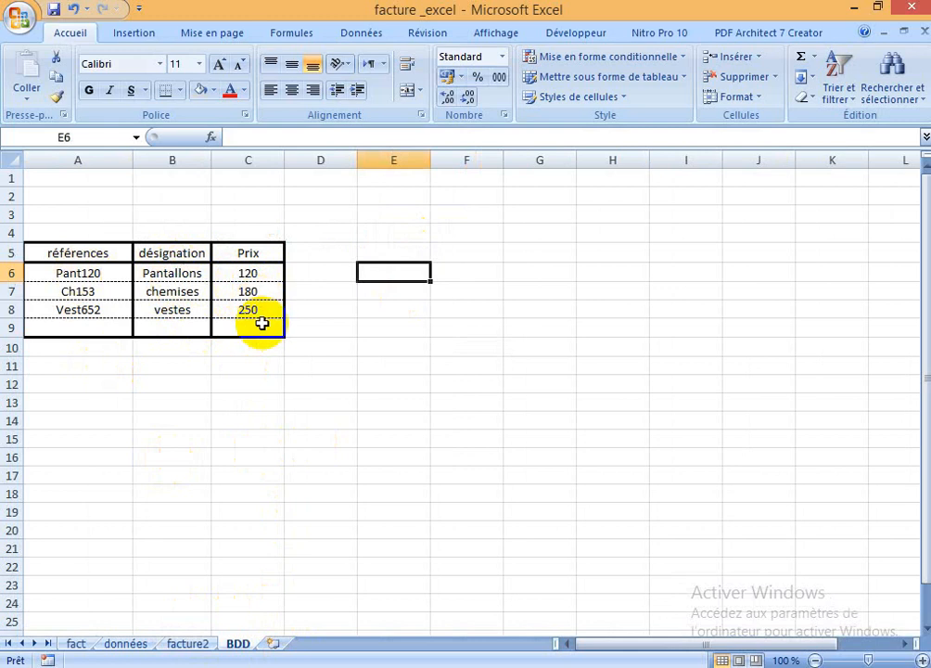
left_click(185, 647)
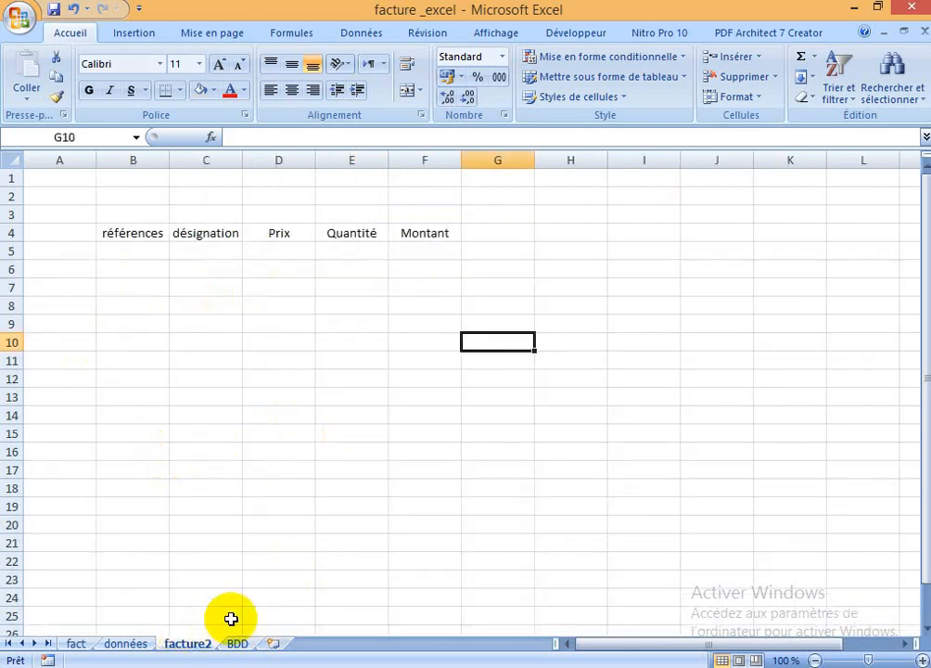
left_click(134, 251)
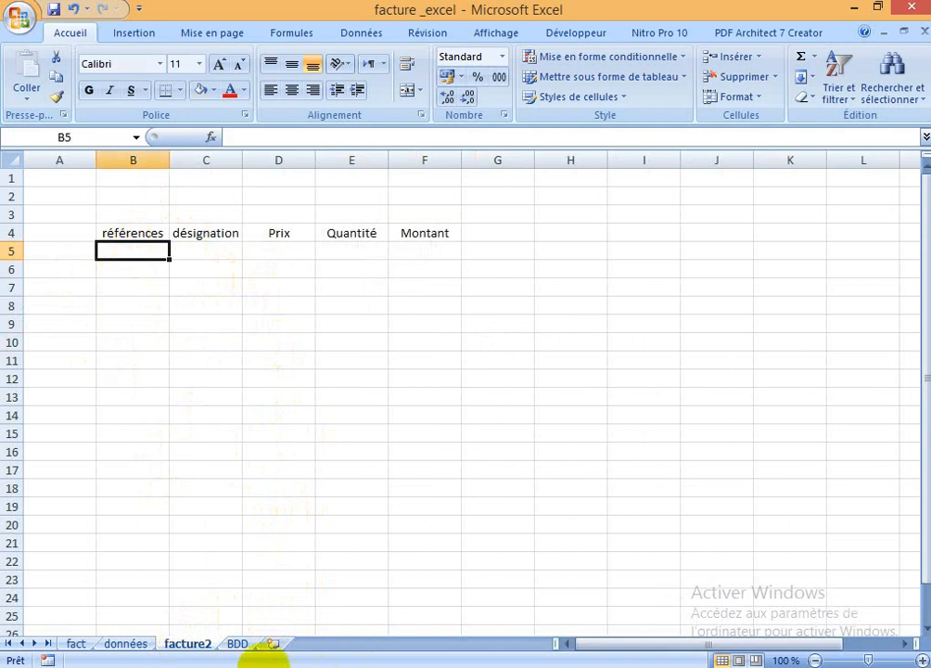
- Name the whole column A of the BDD sheet ref
left_click(238, 644)
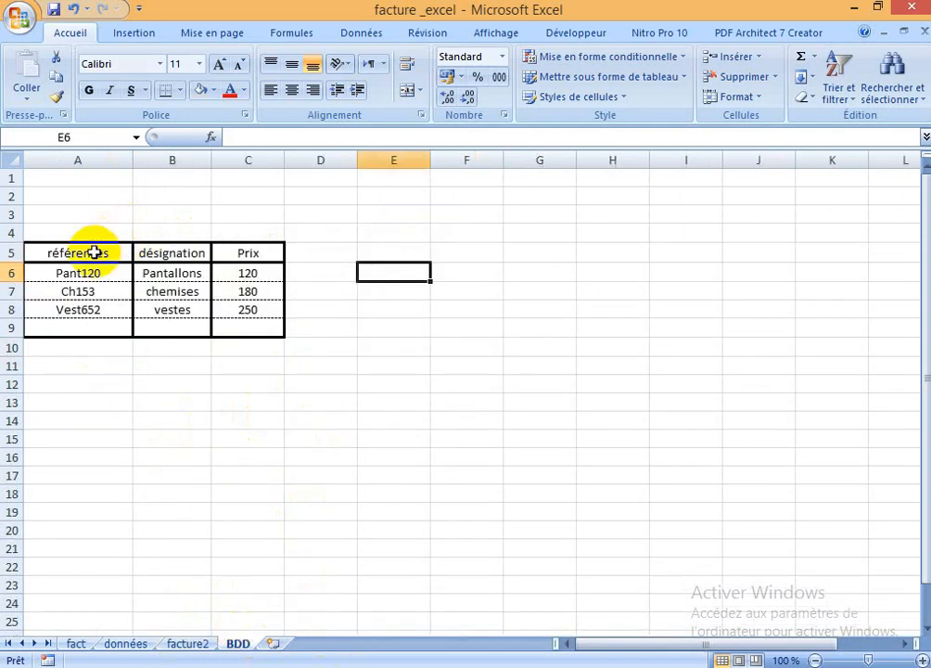
left_click(94, 155)
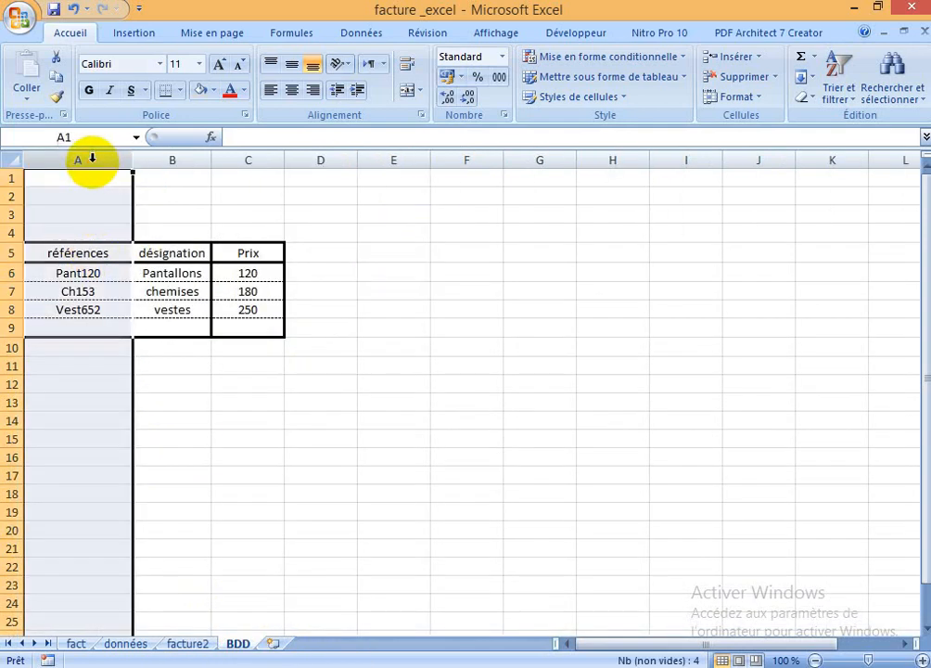
left_click(63, 139)
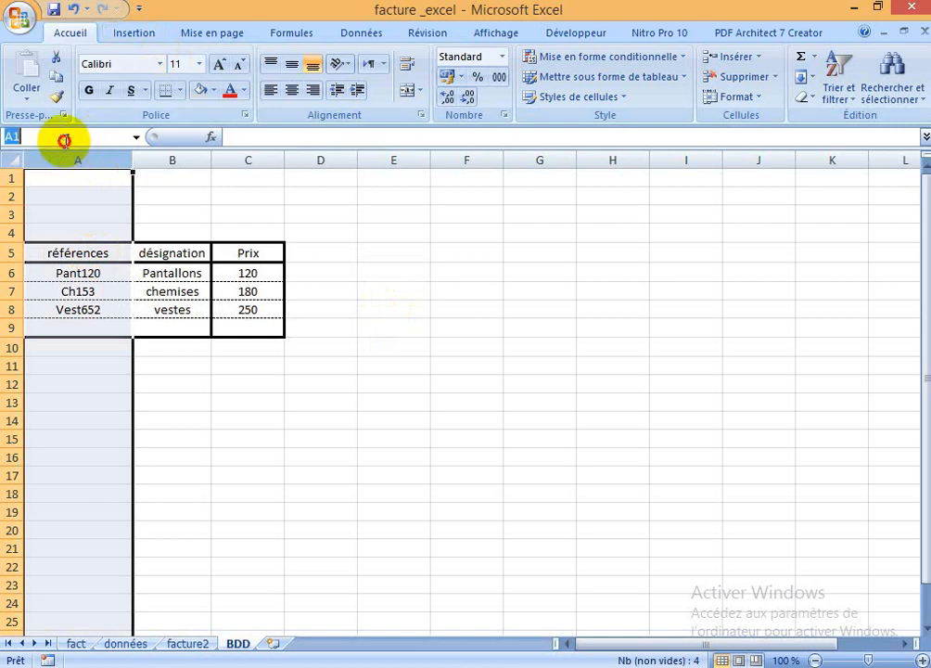
type("ref")
key("Return")
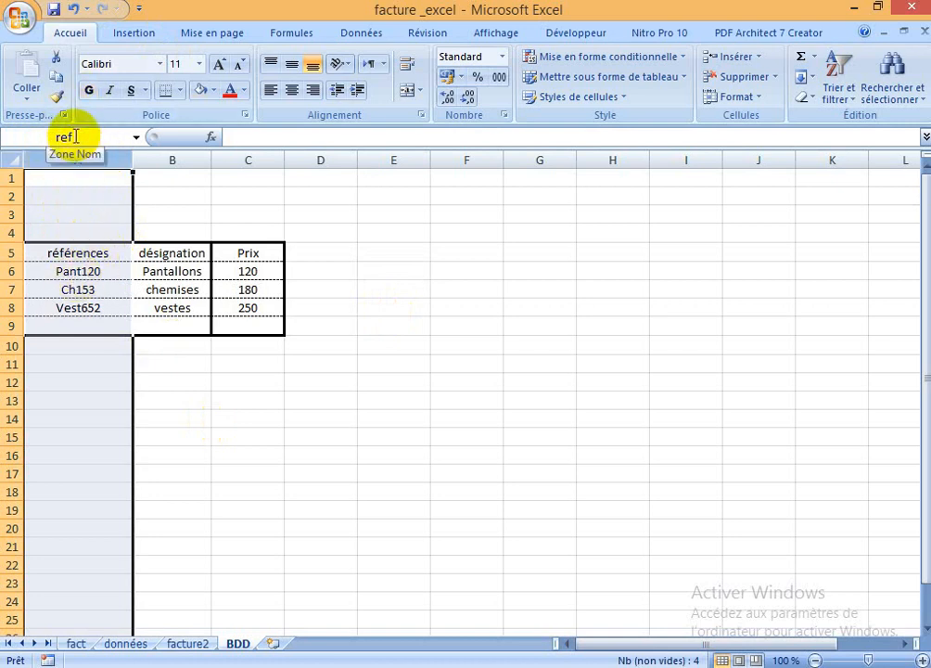
- Add a Liste data validation with source =ref to cell B5 on the facture2 sheet
left_click(186, 643)
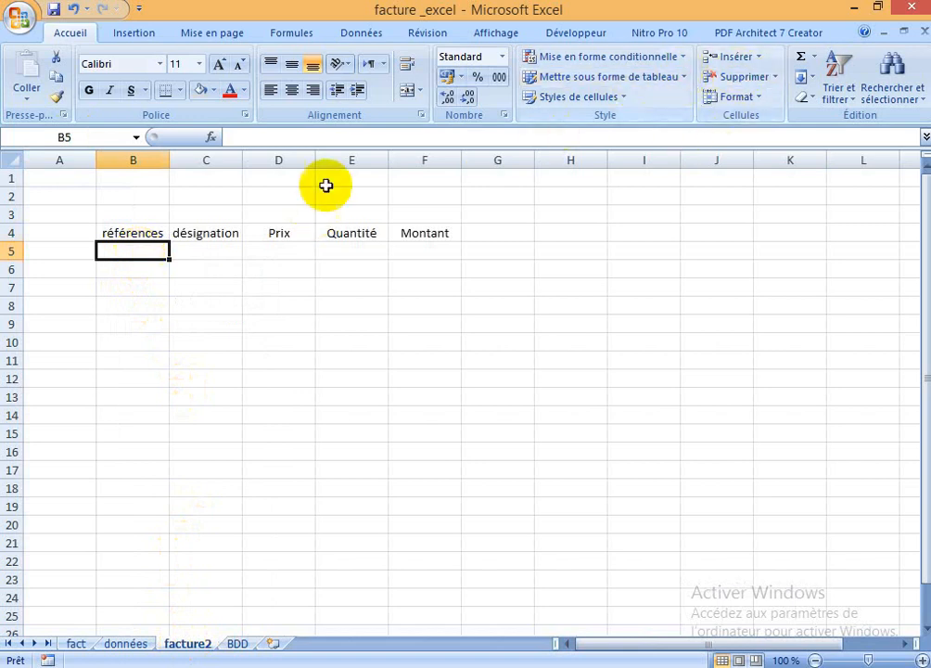
left_click(361, 37)
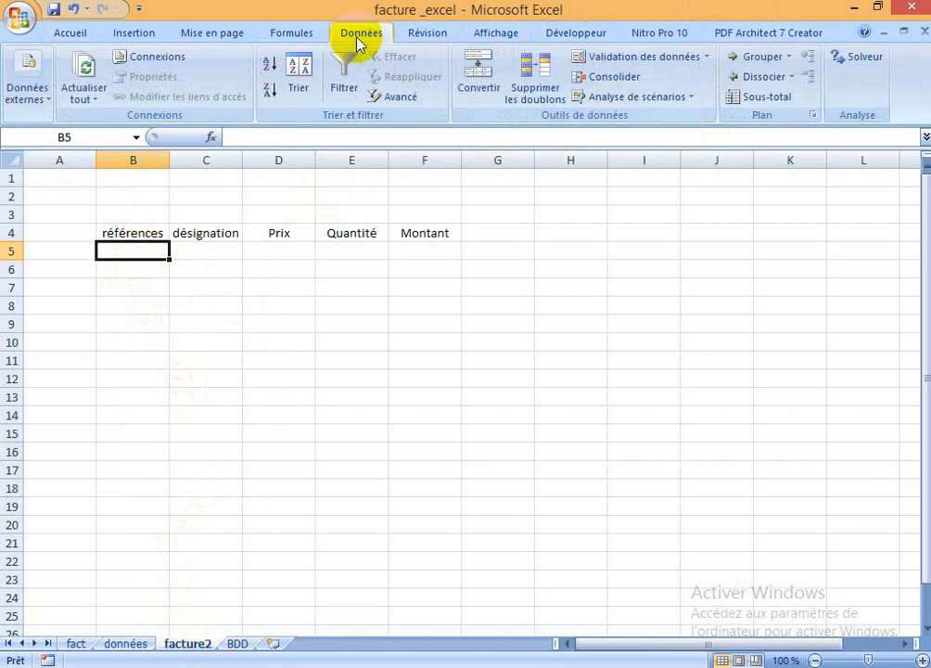
left_click(645, 57)
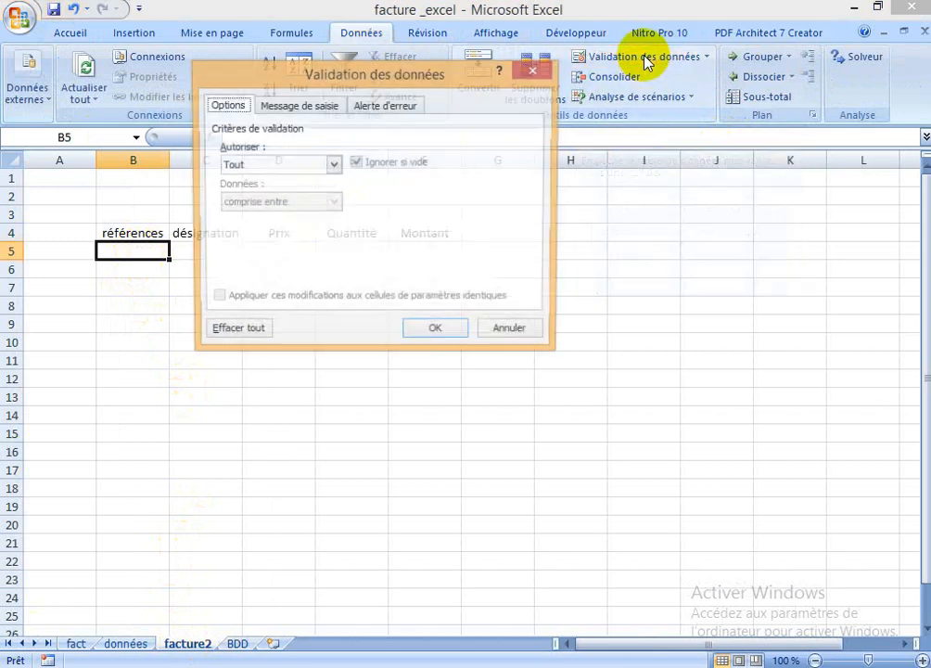
left_click(334, 167)
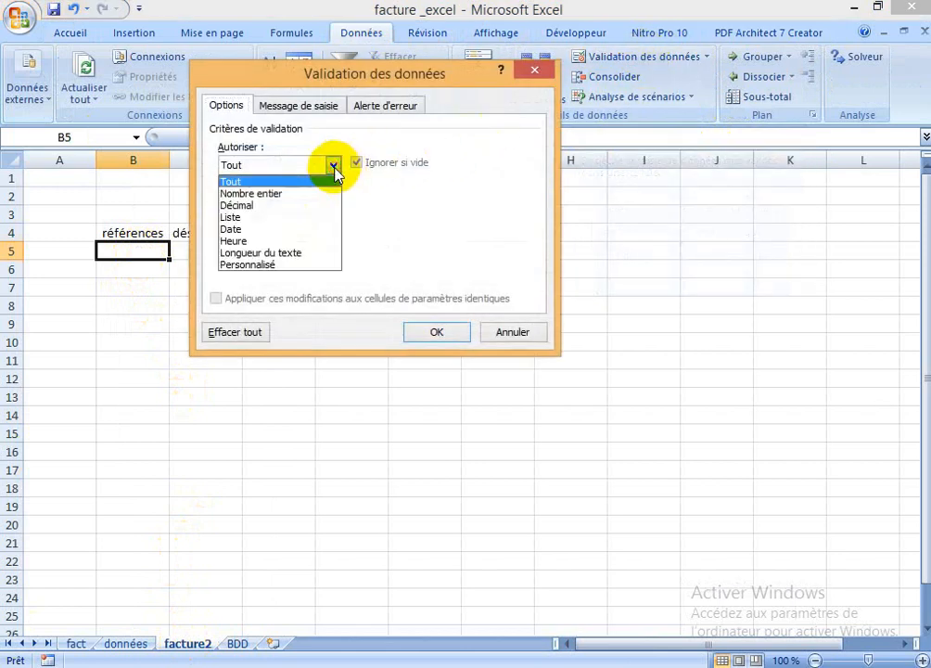
left_click(269, 216)
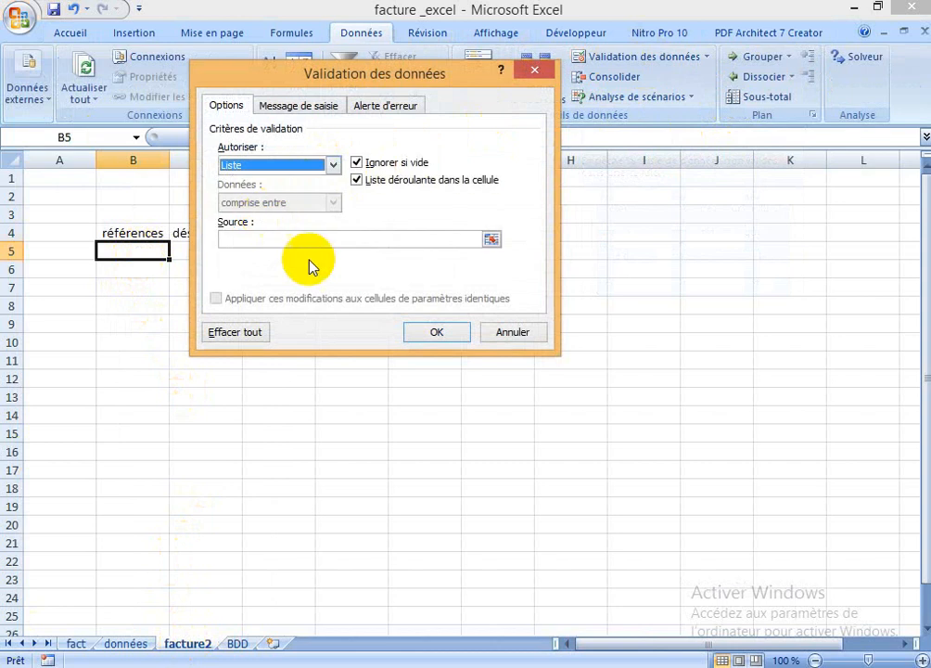
left_click(263, 240)
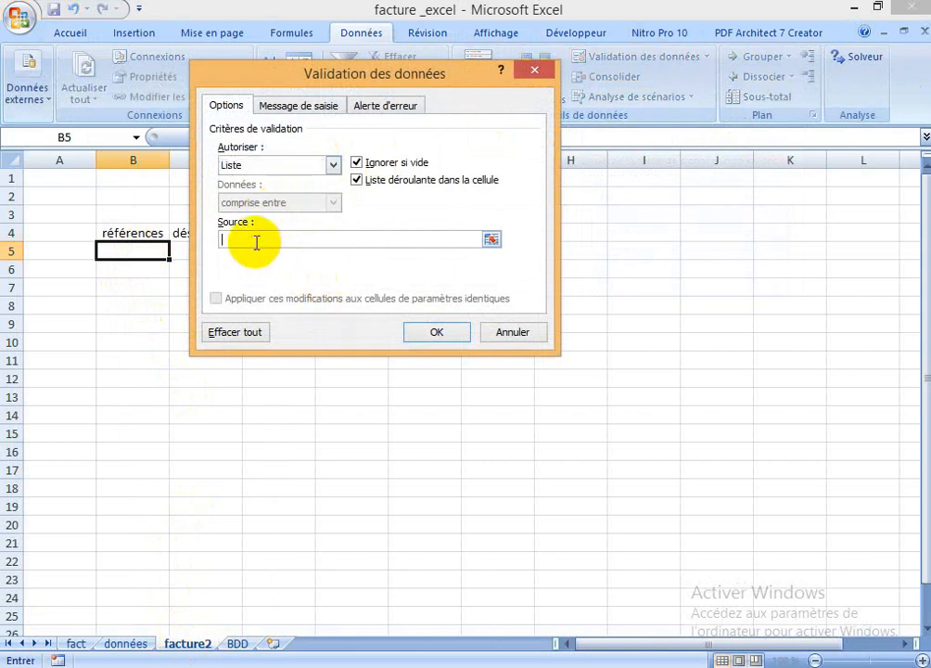
type("=ref")
left_click(432, 332)
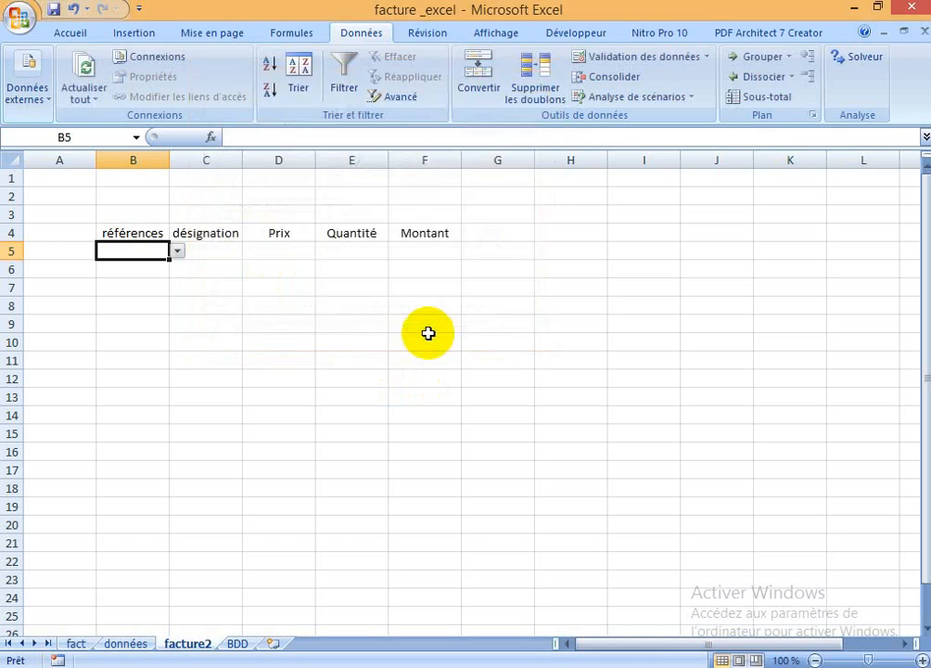
- Choose Pant120 from the dropdown list in cell B5
left_click(173, 253)
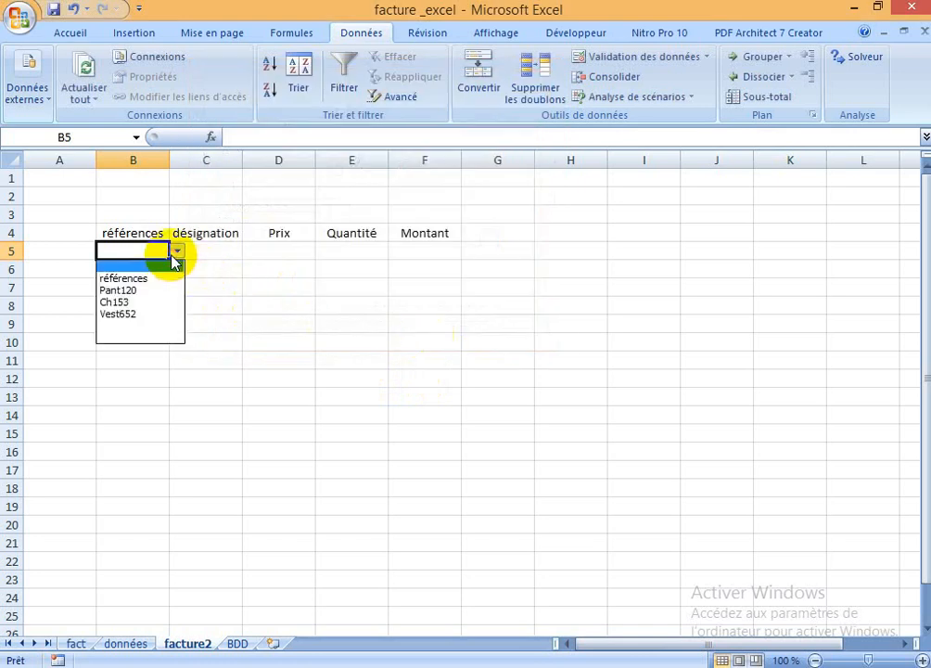
left_click(133, 292)
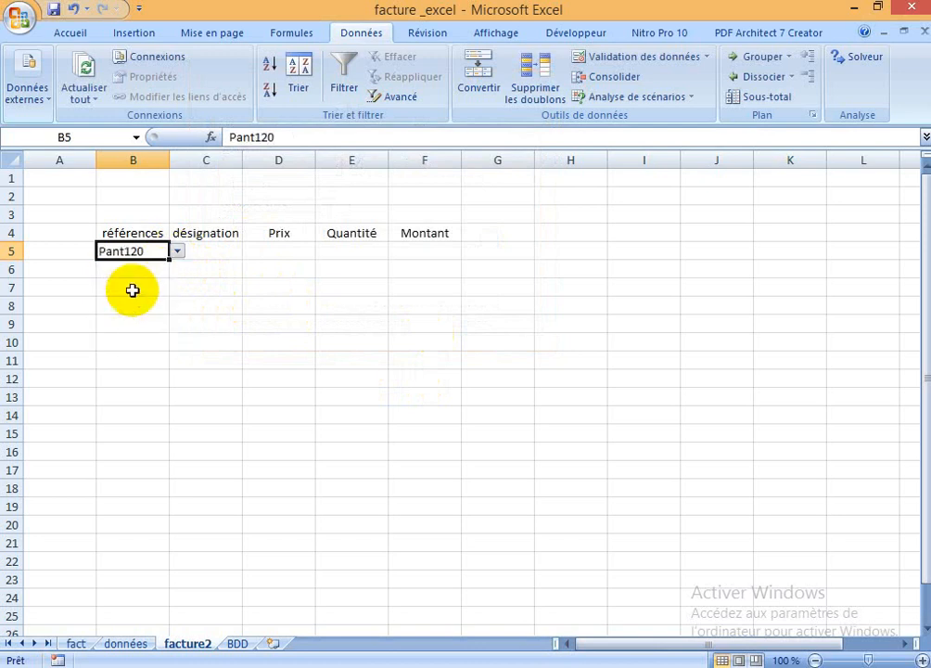
- Add a Liste data validation with source =ref to cell B6 and choose Ch153 from its dropdown list
left_click(139, 273)
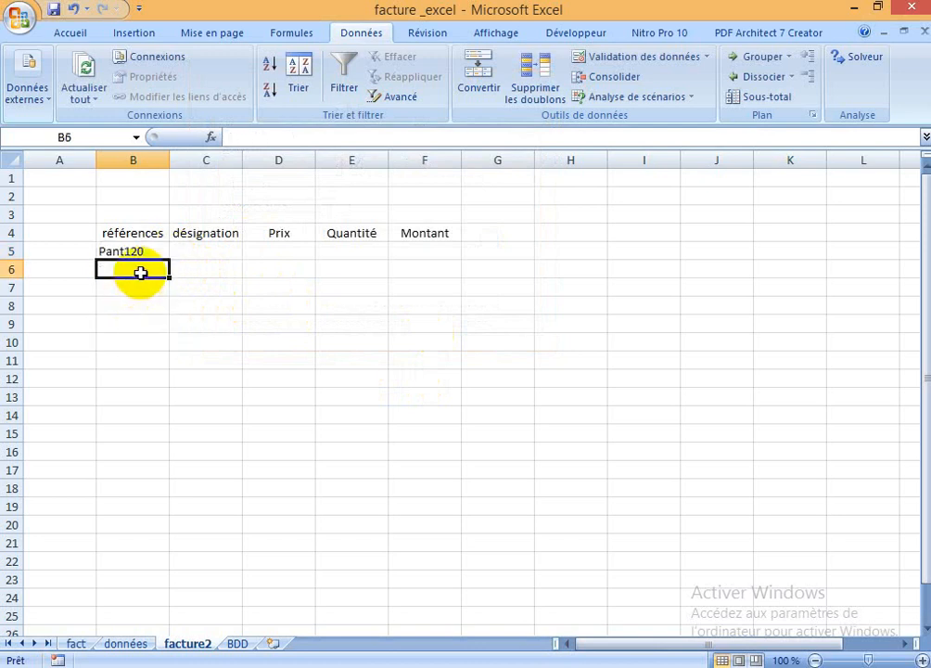
left_click(644, 56)
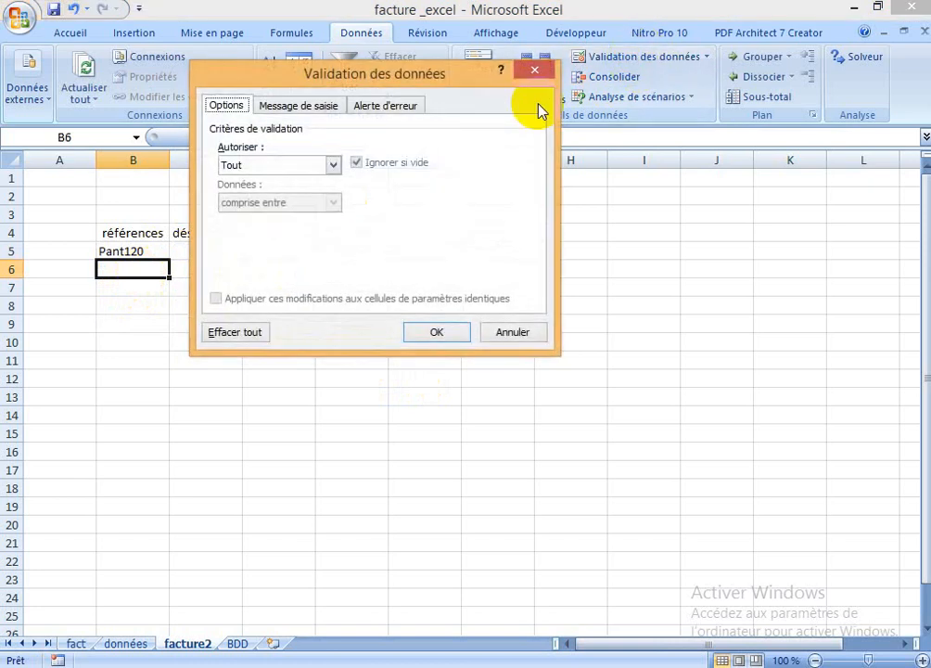
left_click(333, 164)
left_click(262, 219)
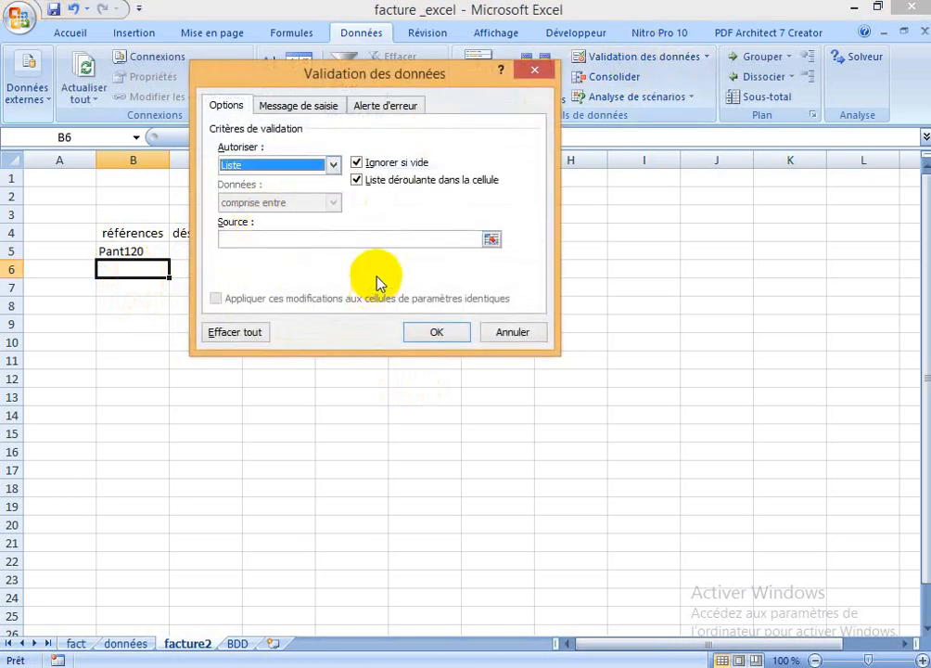
left_click(350, 240)
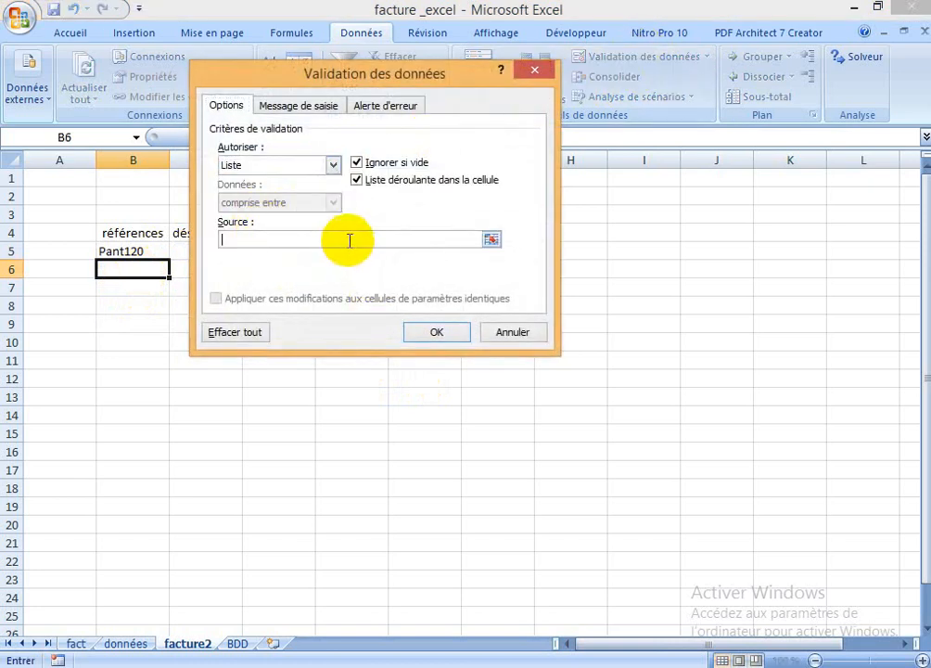
type("=ref")
key("Return")
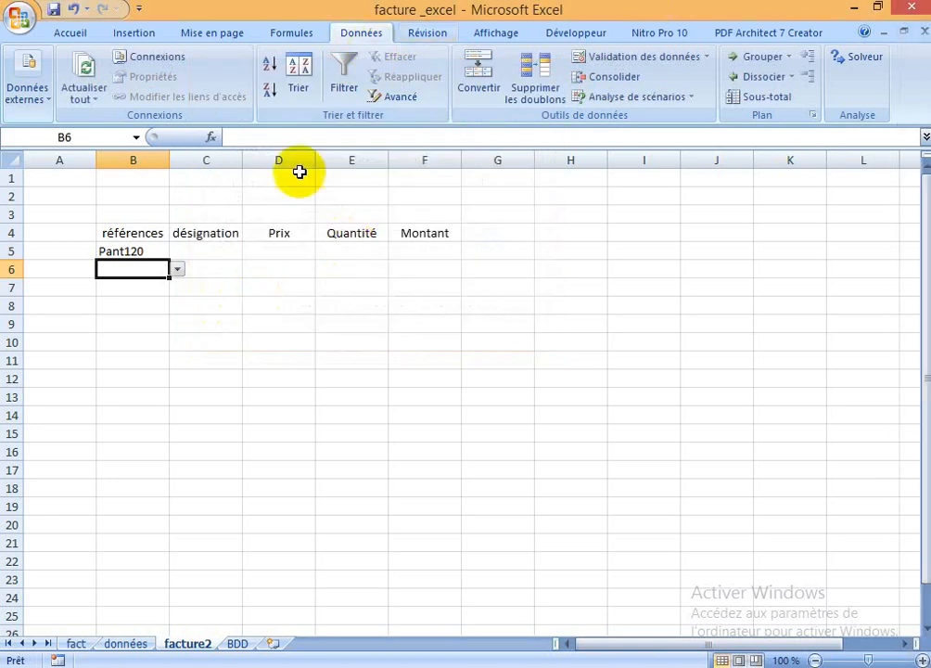
left_click(178, 270)
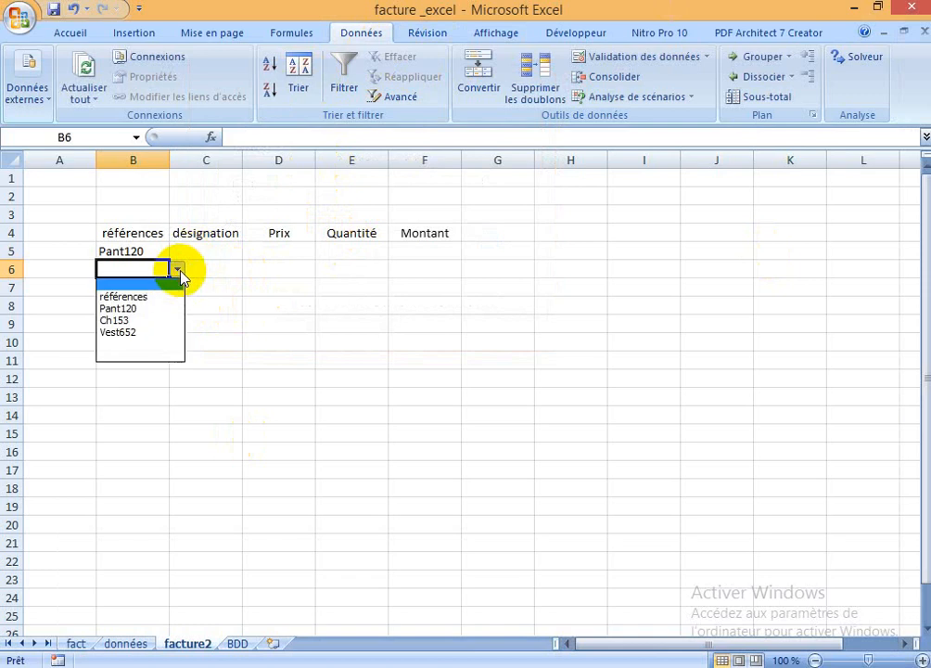
left_click(141, 320)
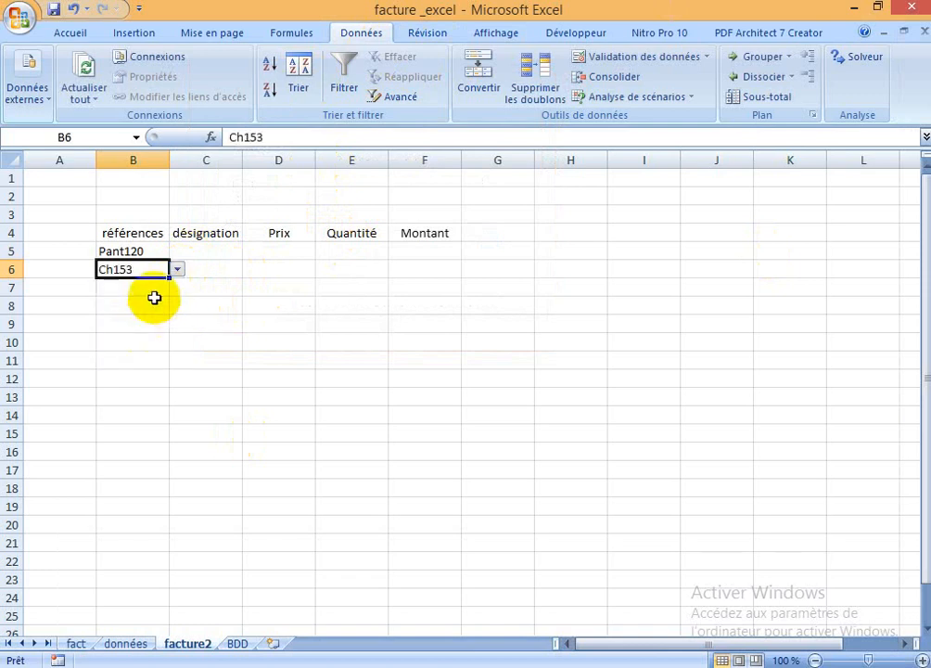
- Add a Liste data validation with source =ref to cell B7 and choose Vest652 from its dropdown list
left_click(152, 292)
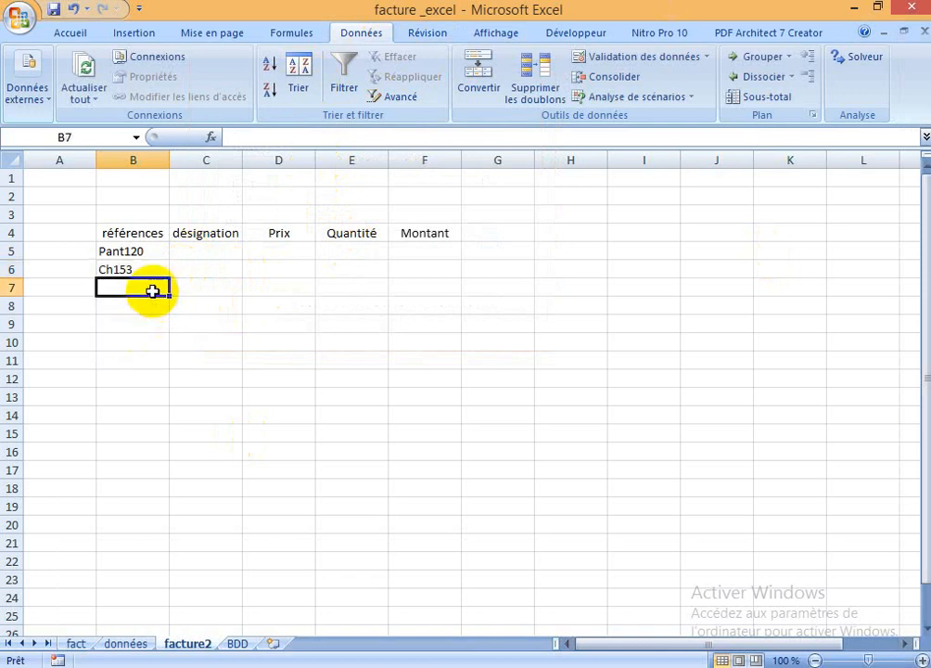
left_click(631, 60)
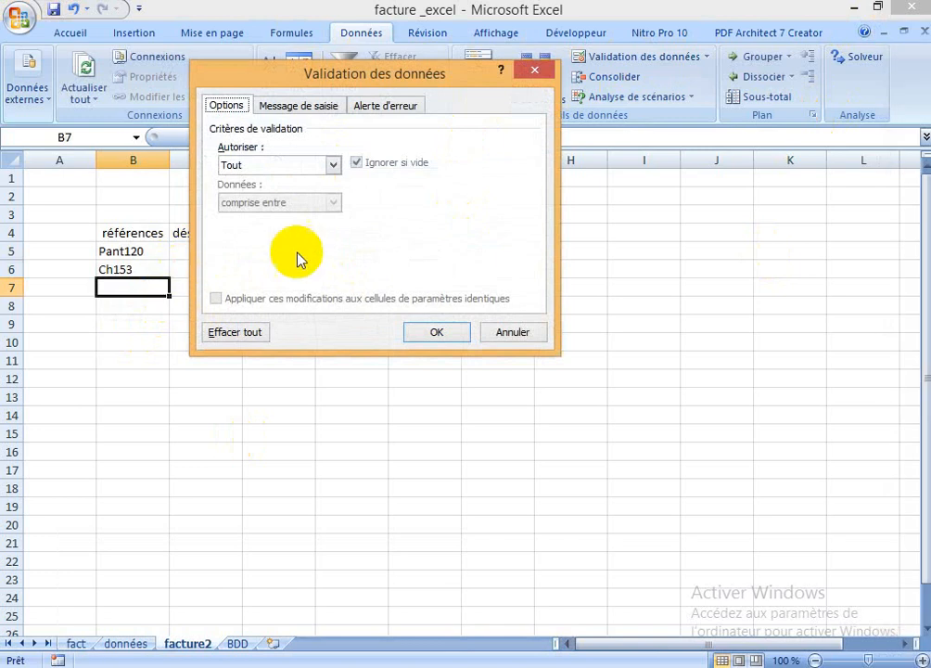
left_click(333, 165)
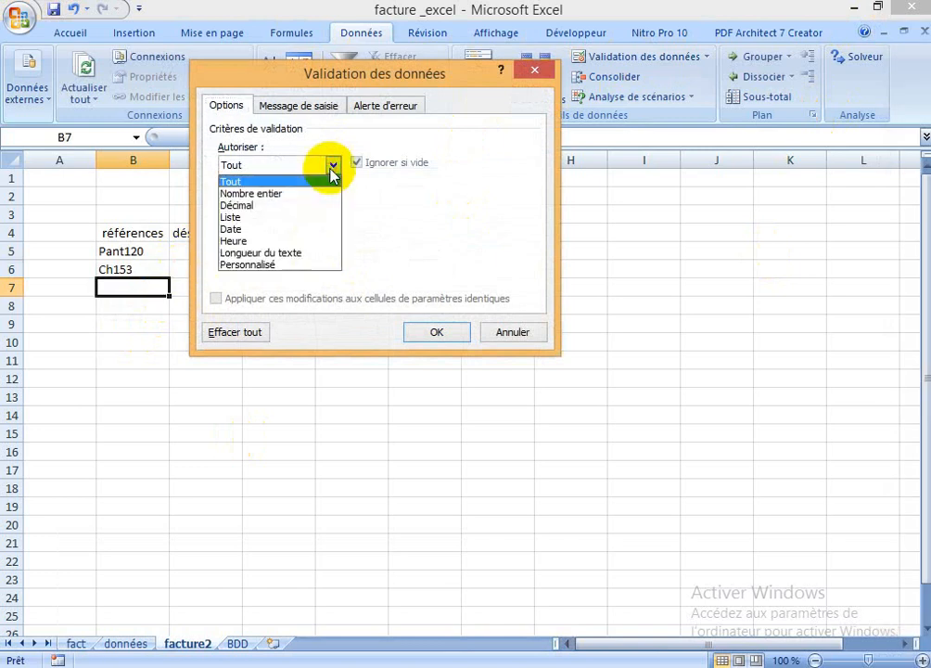
left_click(252, 217)
left_click(295, 240)
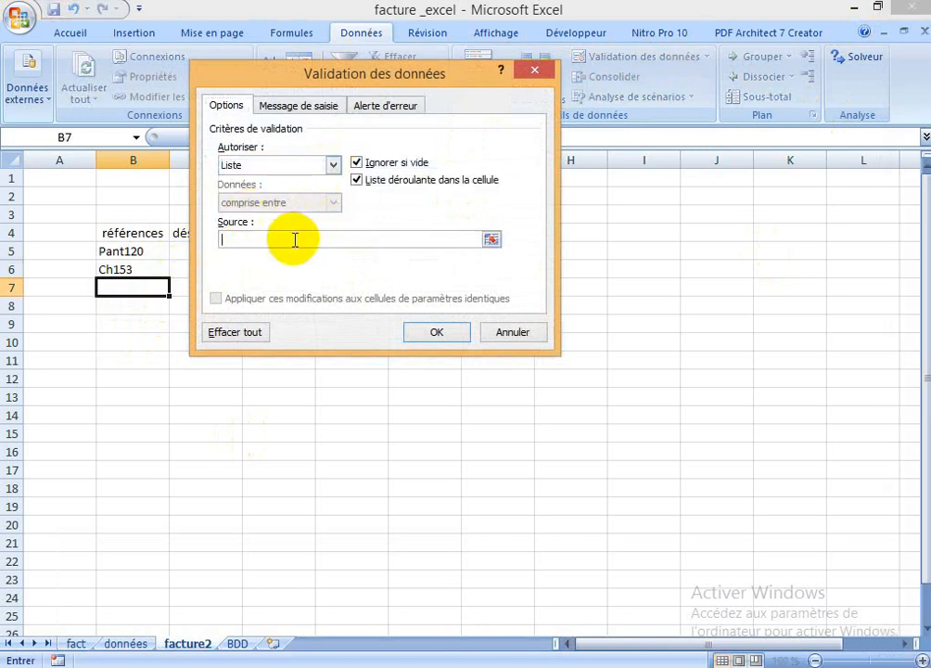
type("=ref")
key("Return")
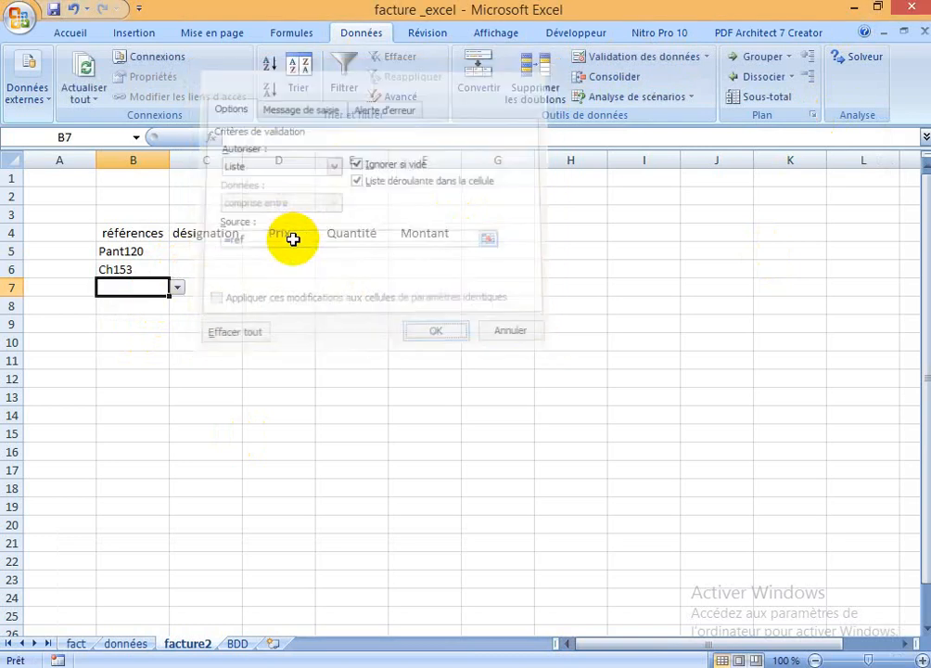
left_click(176, 289)
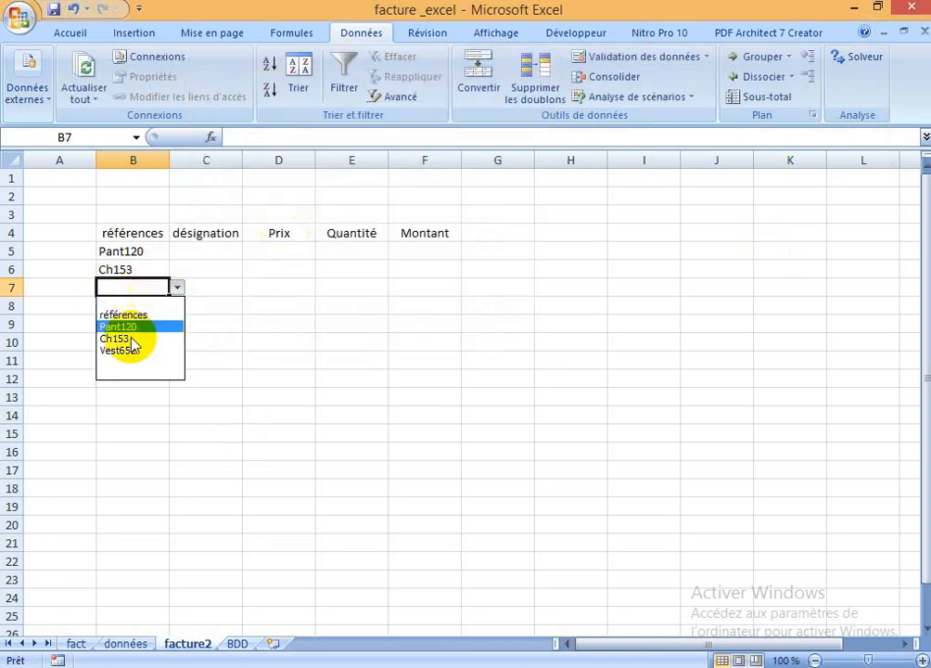
left_click(128, 351)
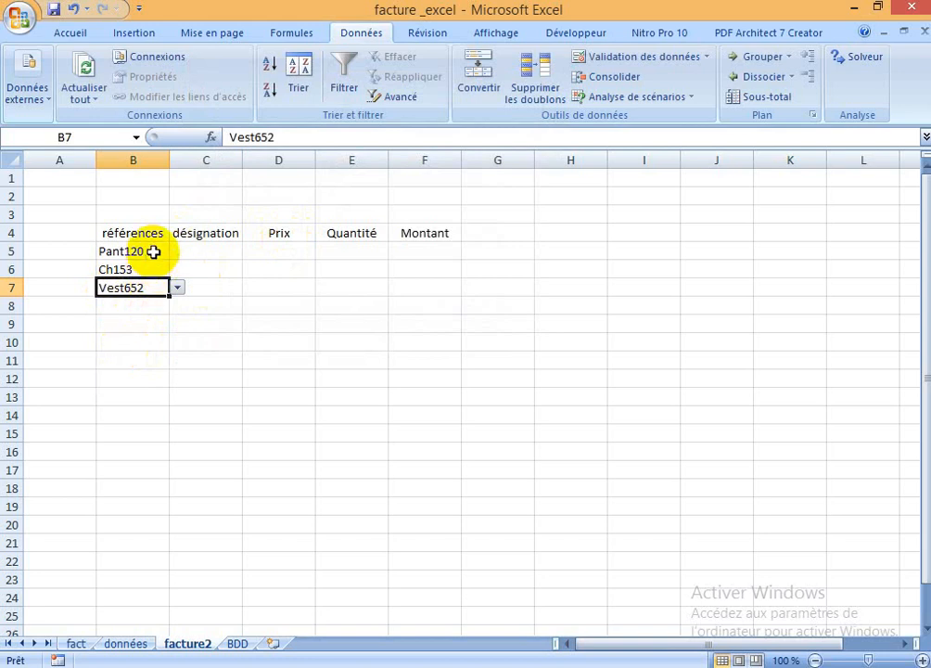
- Review the dropdown choices in B5 and the references chosen in B6 and B7
left_click(153, 251)
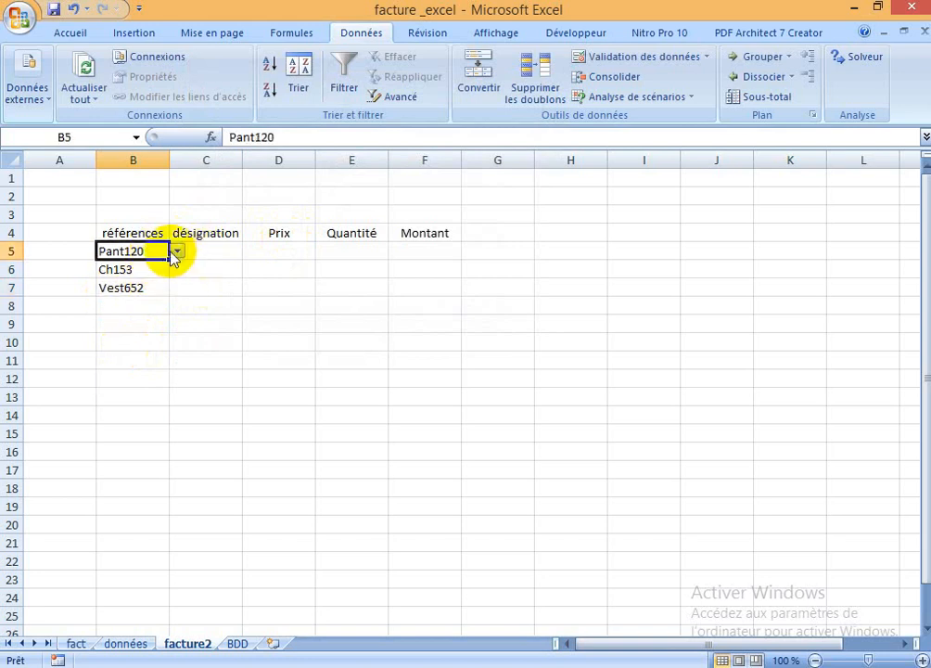
left_click(177, 251)
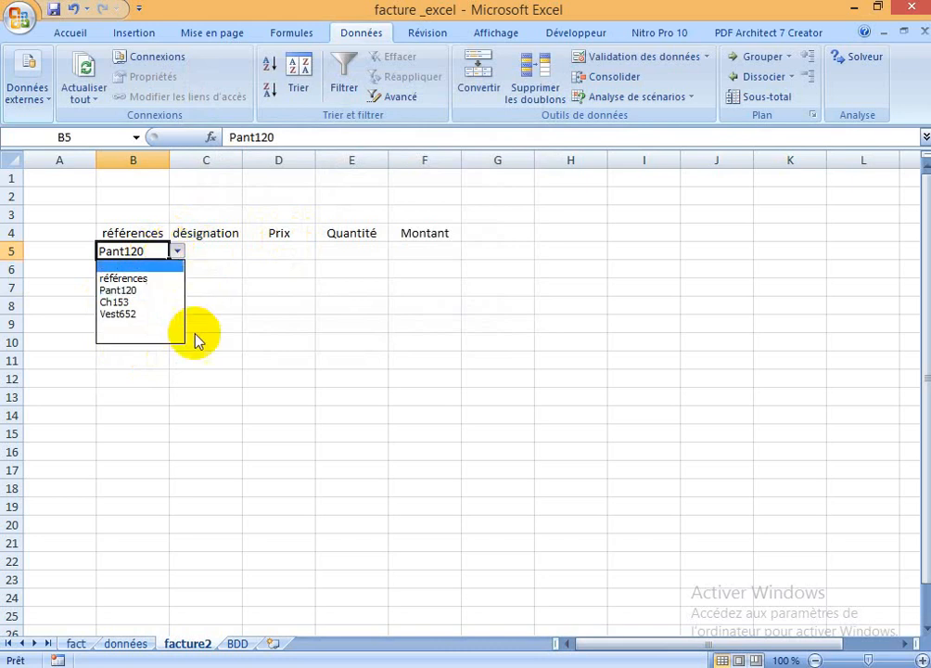
left_click(149, 397)
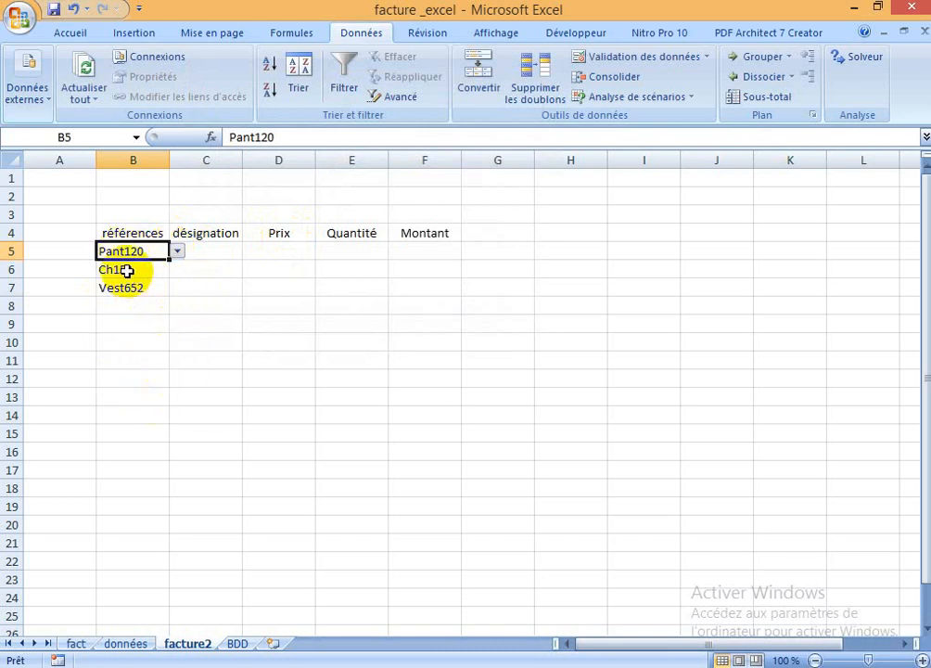
left_click(126, 272)
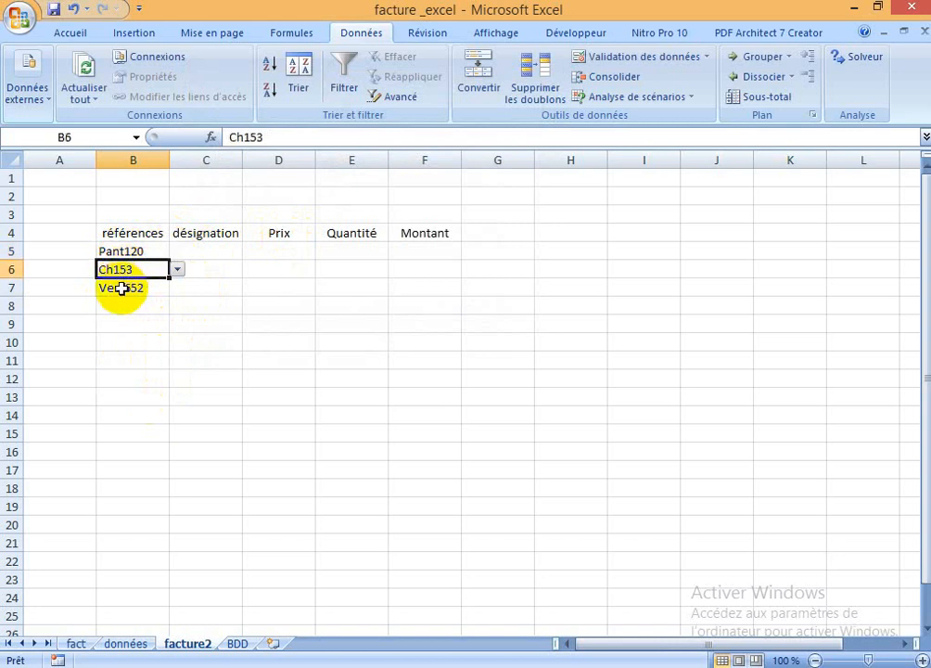
left_click(122, 288)
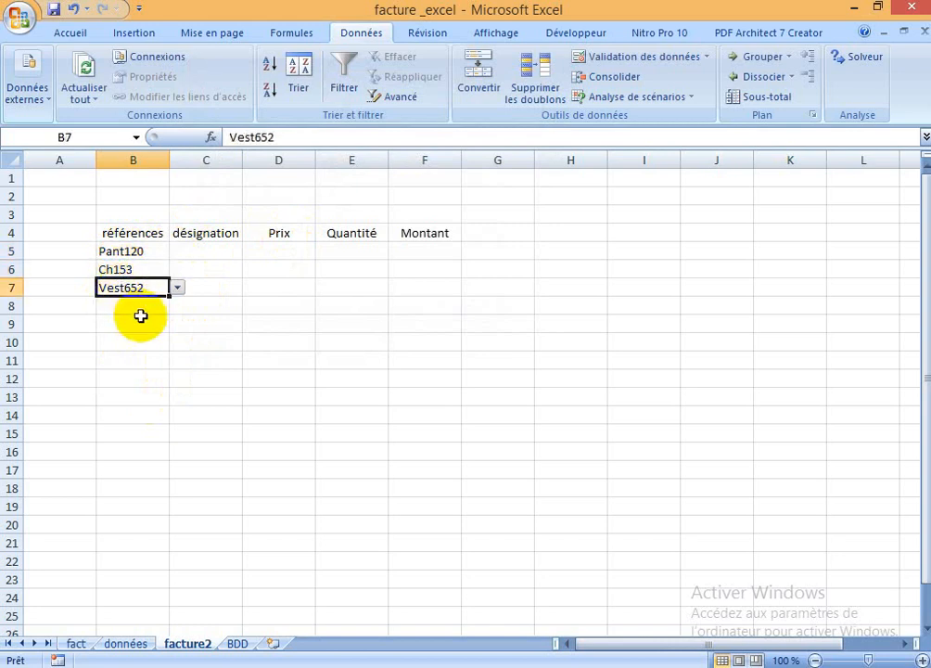
- Start a RECHERCHEV formula in cell C5 under désignation with B5 as the lookup value
left_click(200, 249)
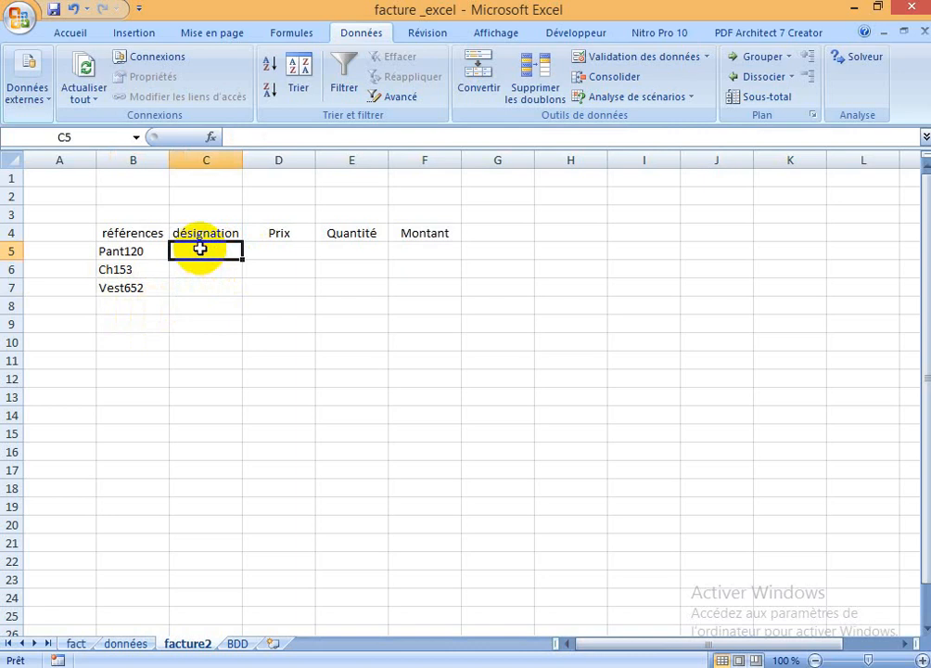
type("=")
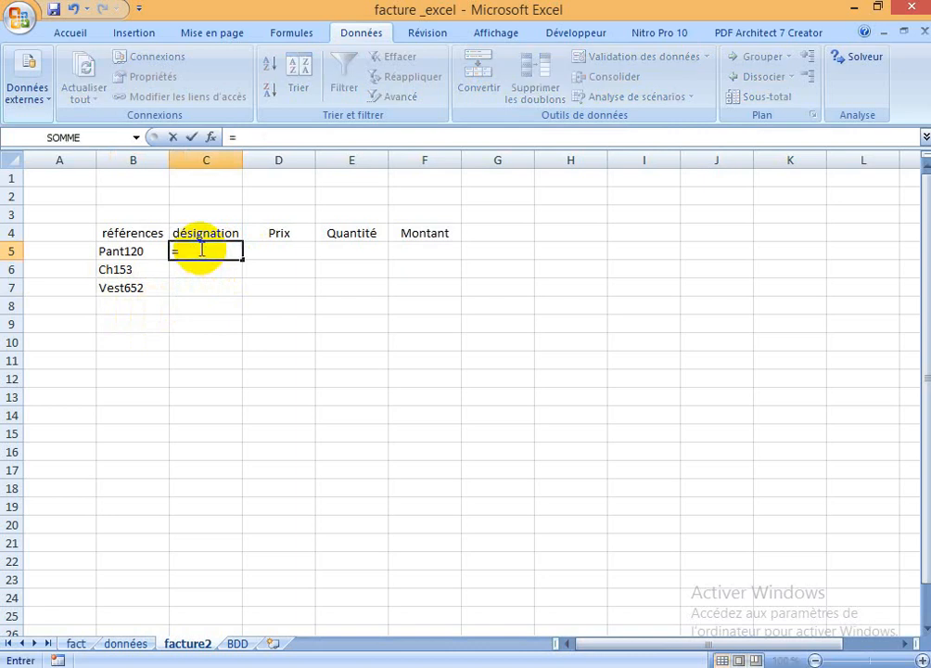
type("recherche")
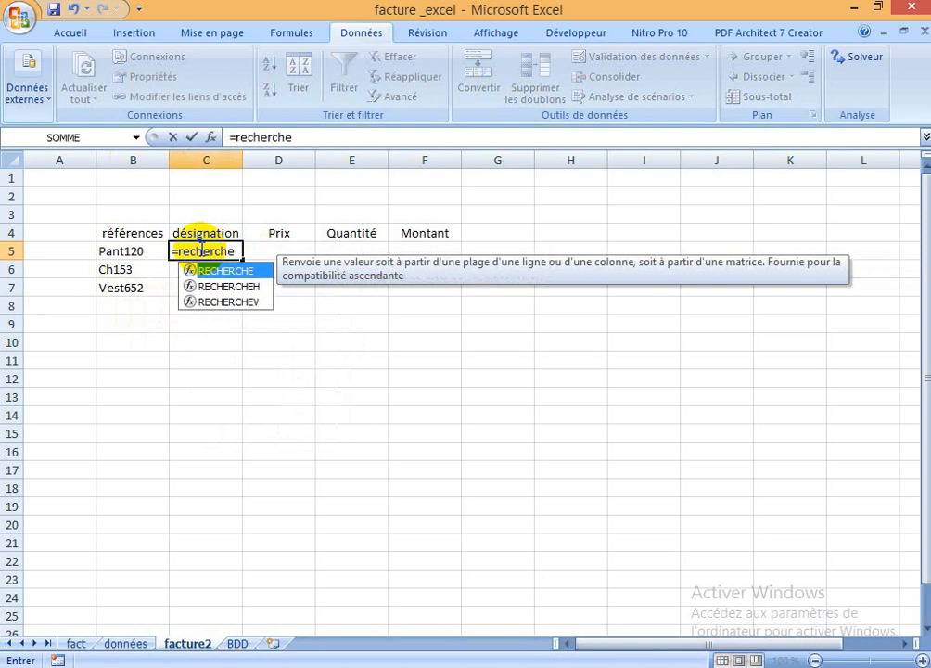
type("v")
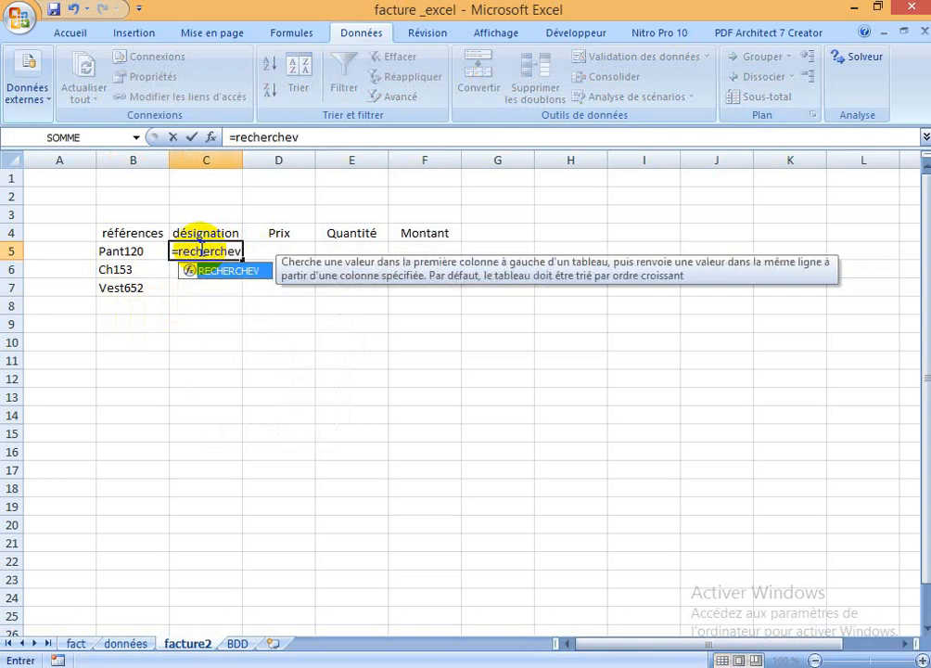
type("(")
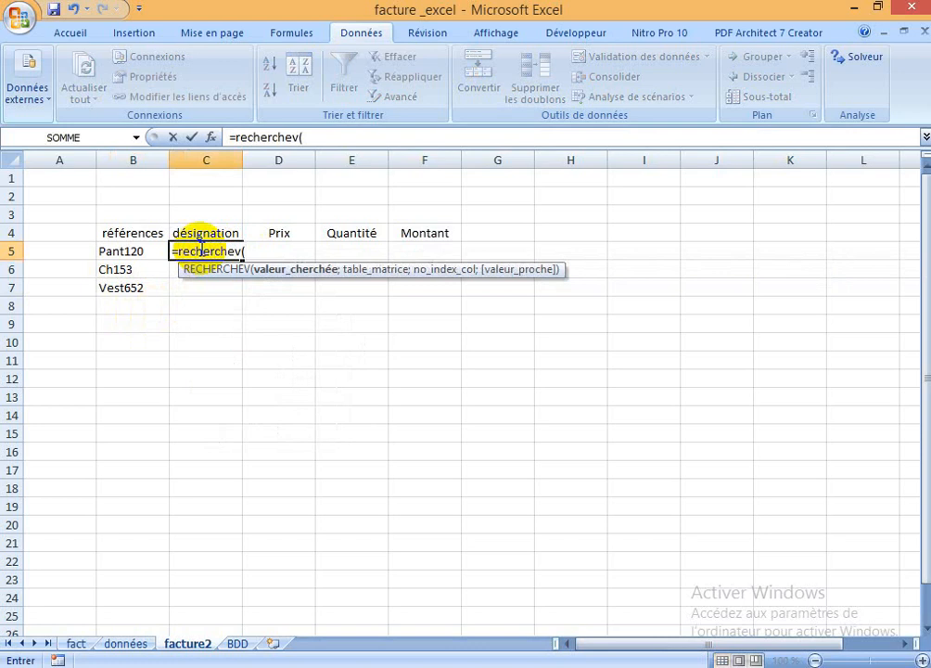
left_click(129, 251)
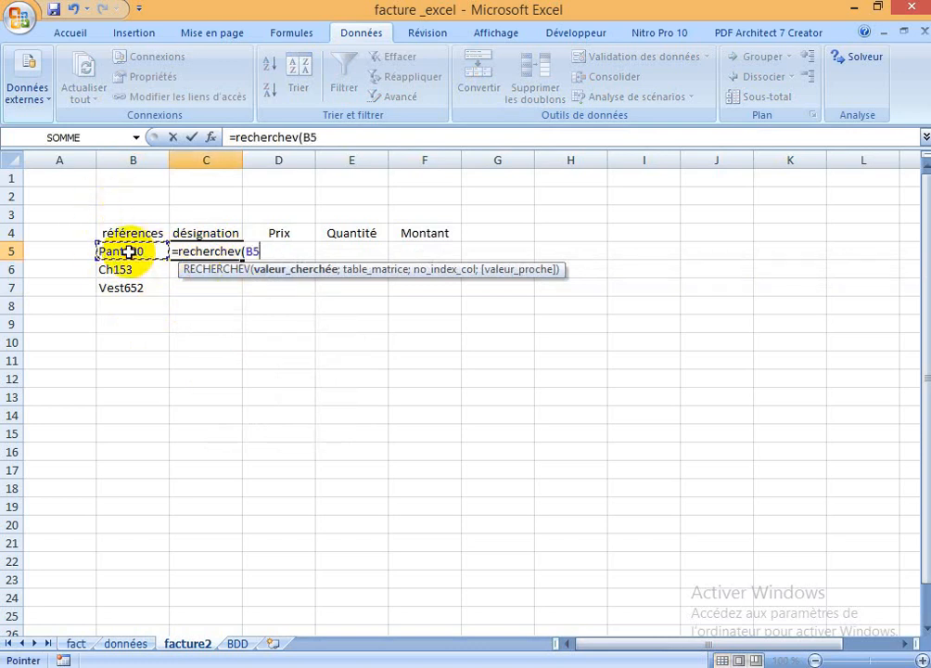
type(";")
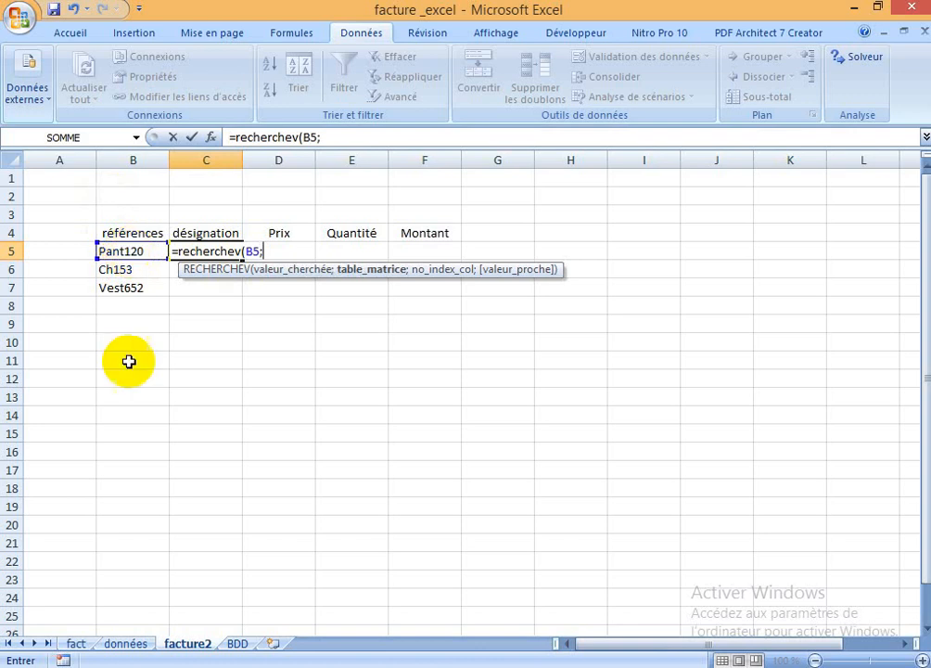
- Complete the RECHERCHEV formula with BDD!A:C as table, column index 2 and match type 0, and select C5 again
left_click(237, 644)
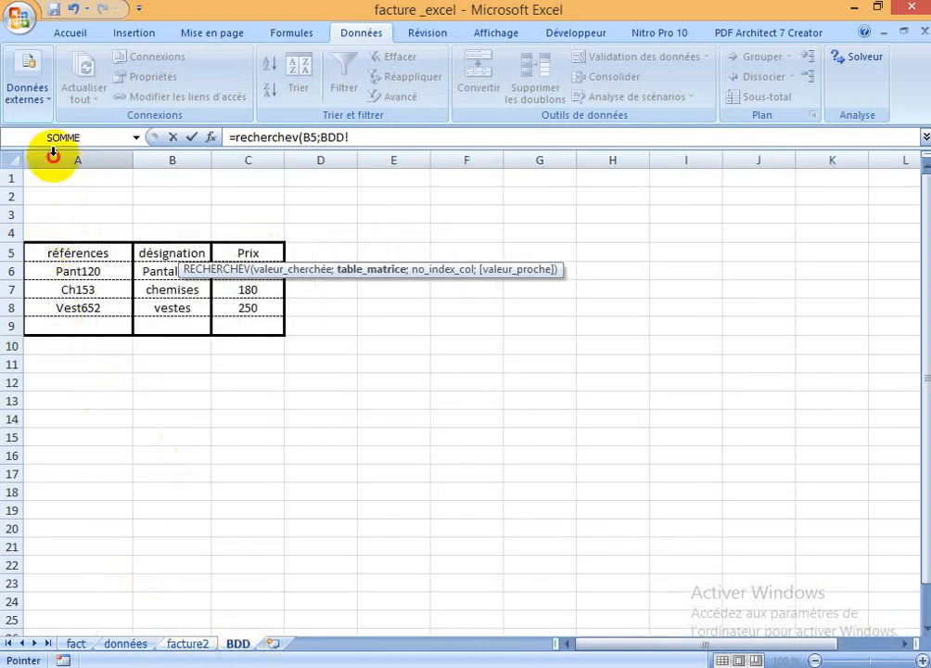
left_click_drag(53, 156, 243, 173)
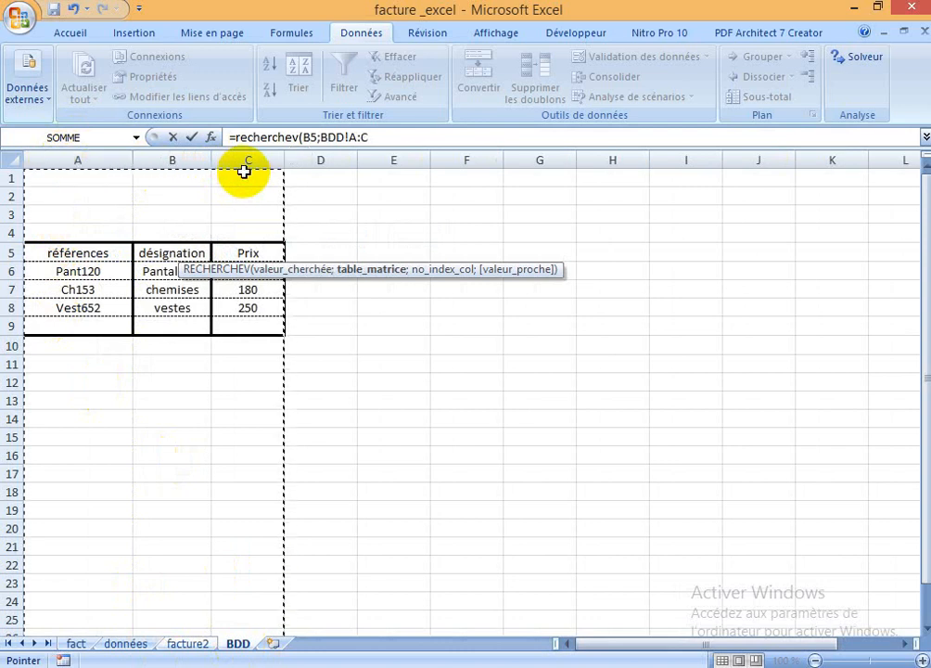
type(";")
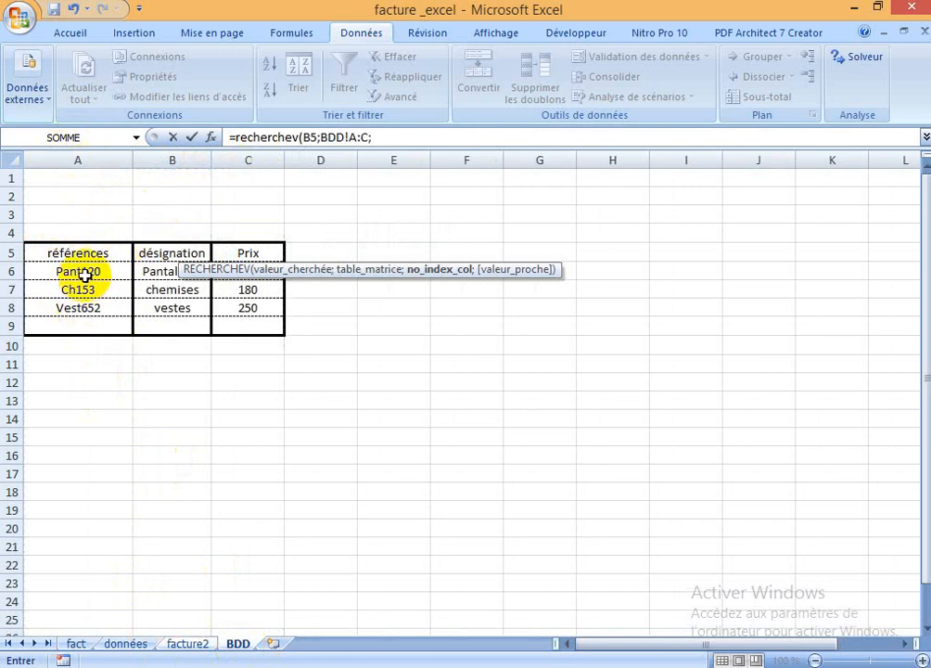
left_click(401, 140)
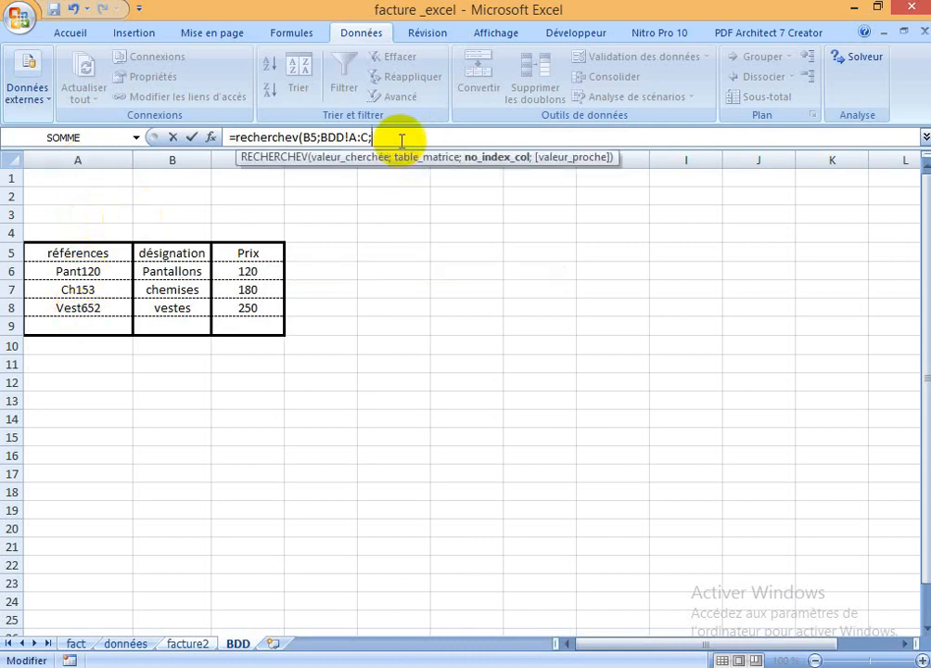
type("2;")
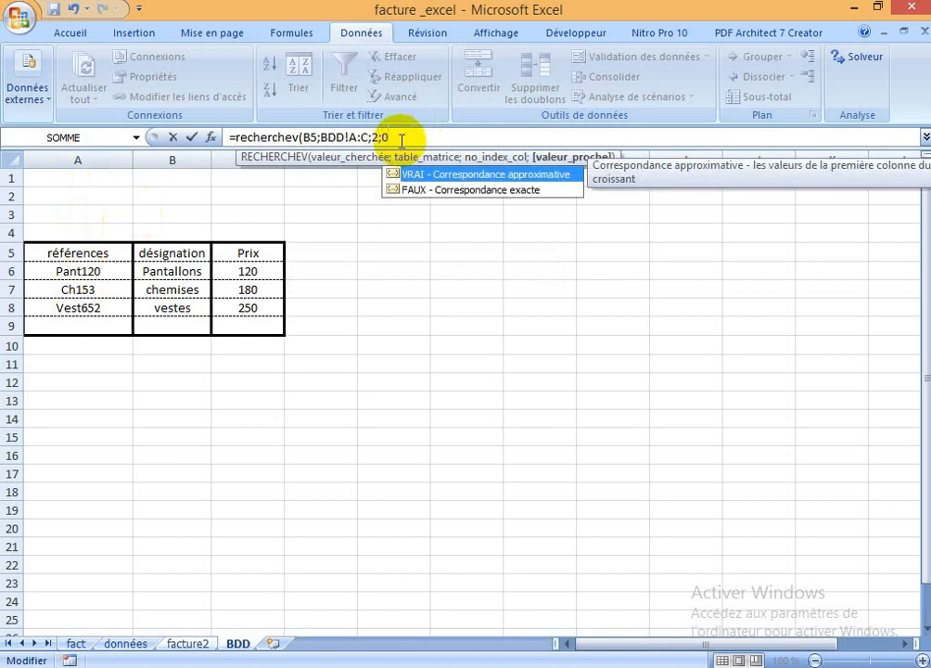
type("0)")
key("Return")
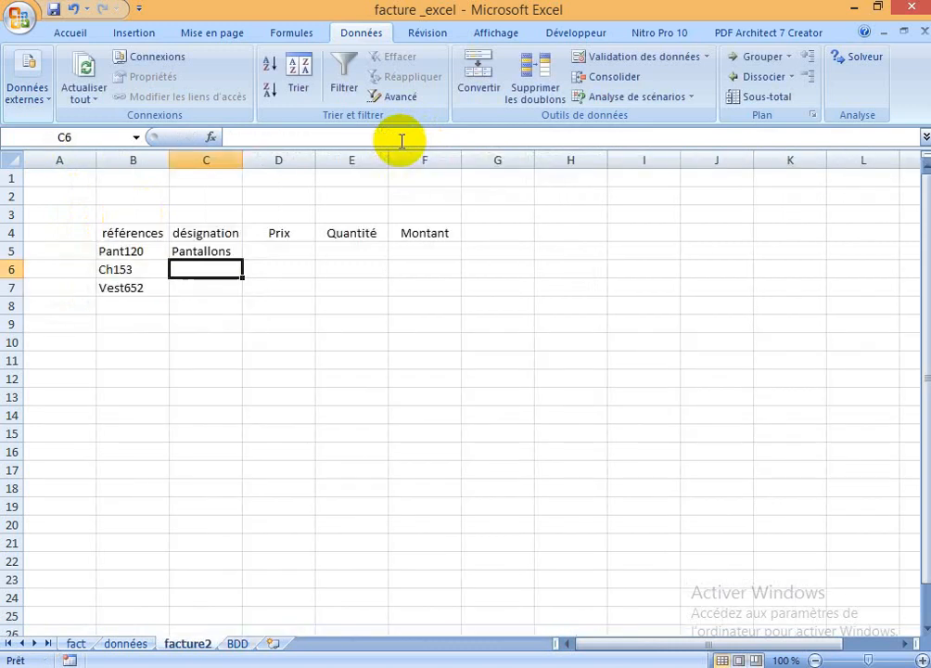
left_click(206, 252)
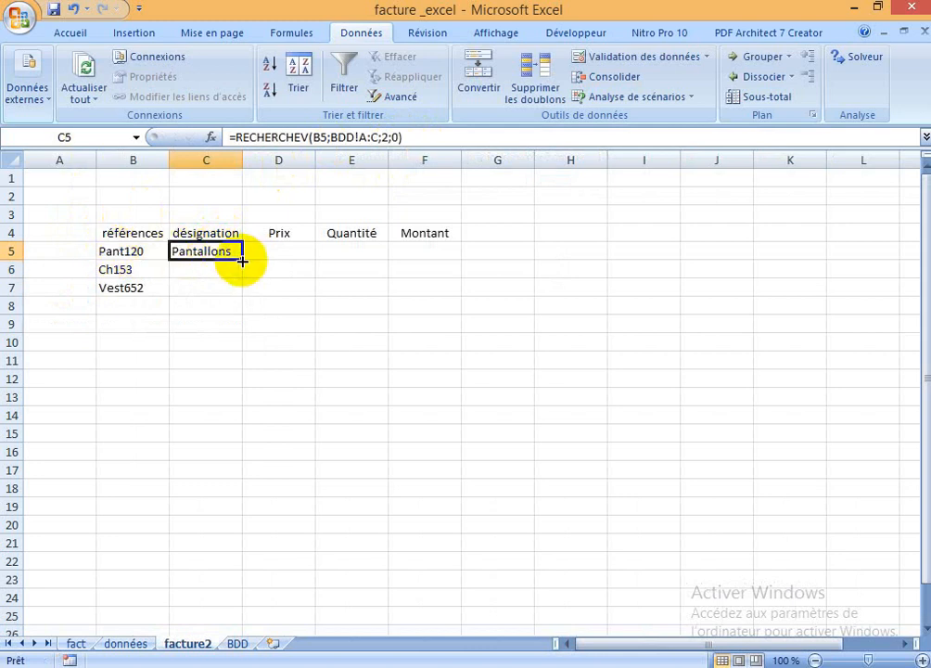
- Fill the désignation formula from C5 down to C7 and start a RECHERCHEV formula in D5 under Prix with B5 as lookup value
left_click_drag(242, 261, 242, 293)
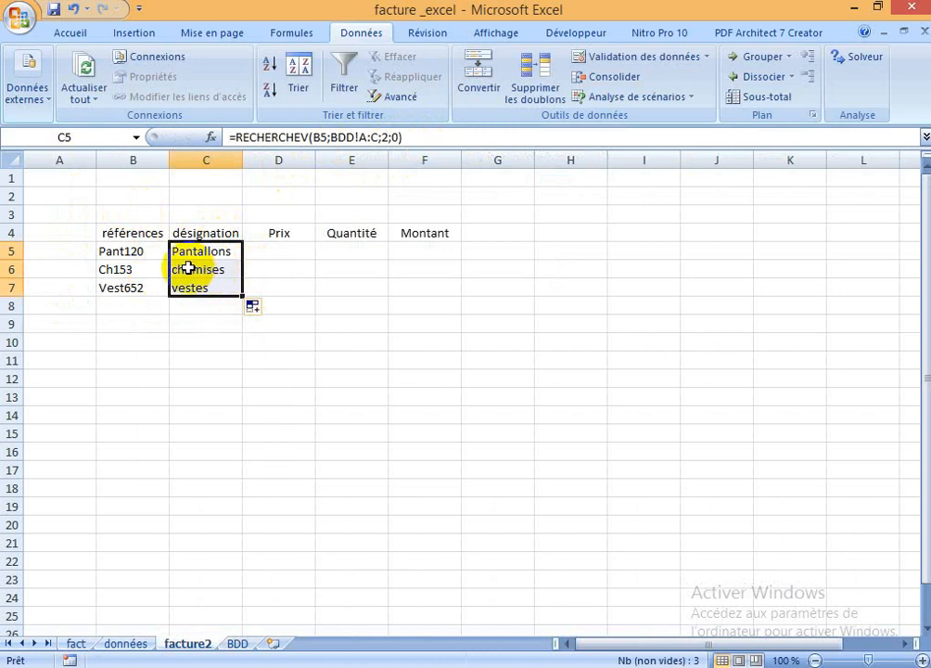
left_click(268, 253)
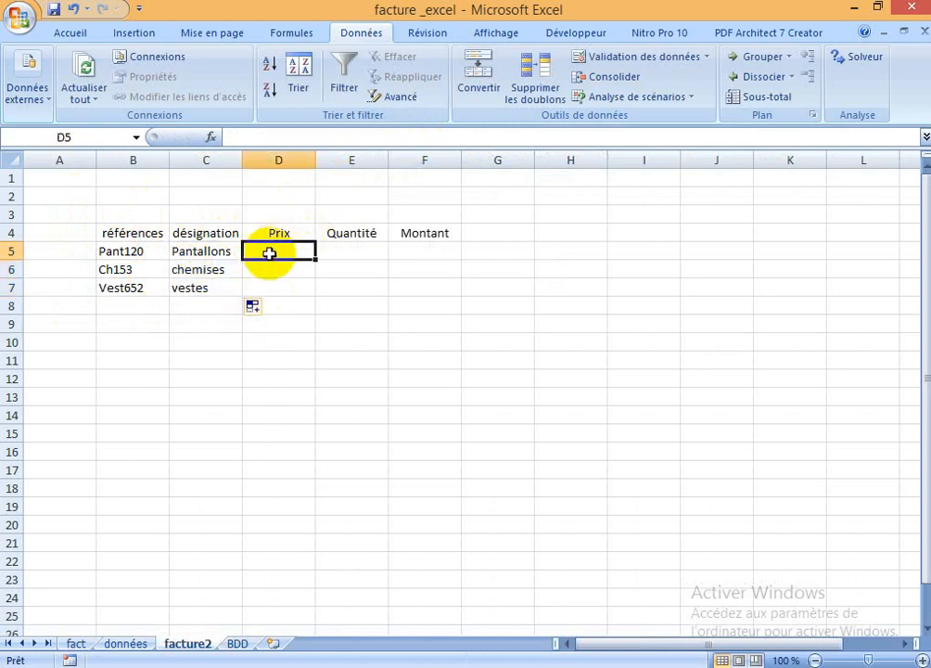
type("=")
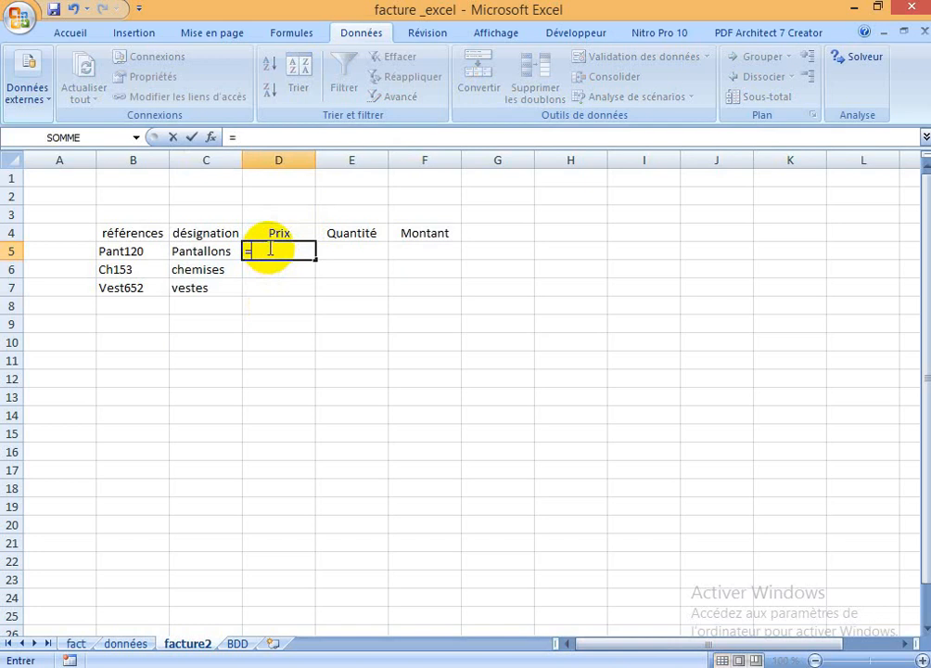
type("recherche")
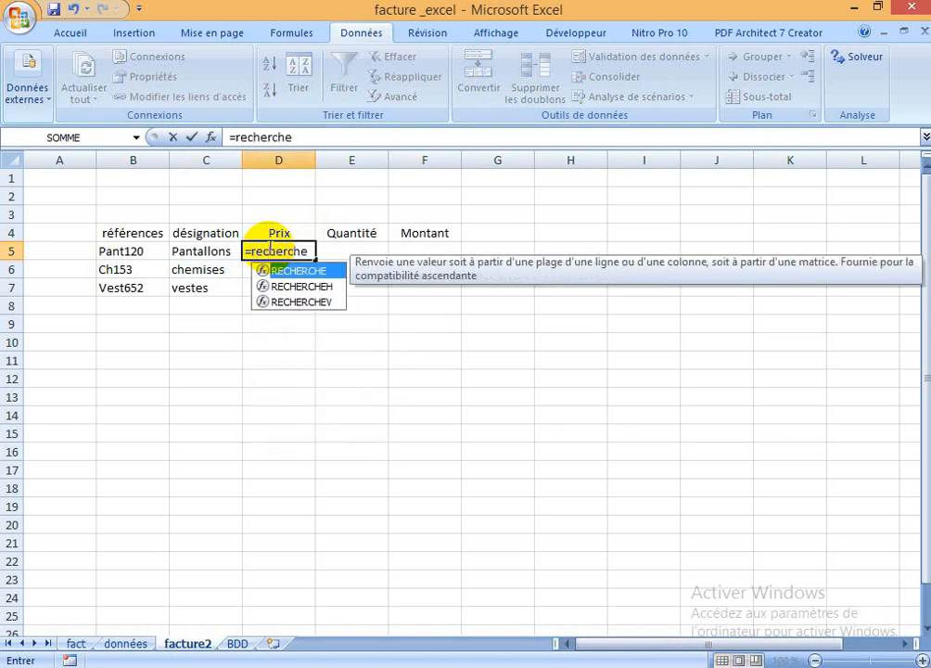
type("v(")
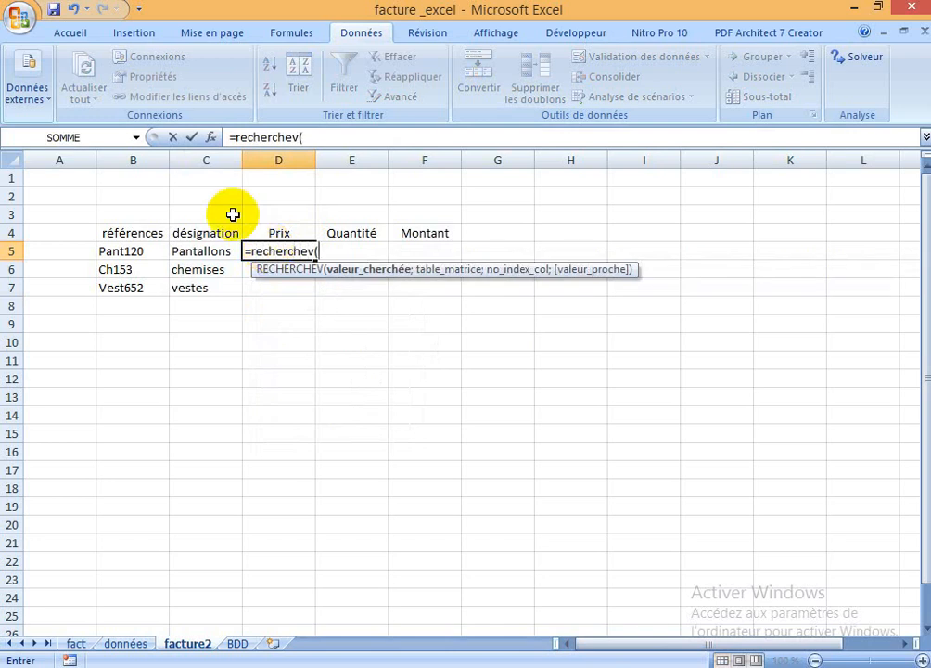
left_click(136, 252)
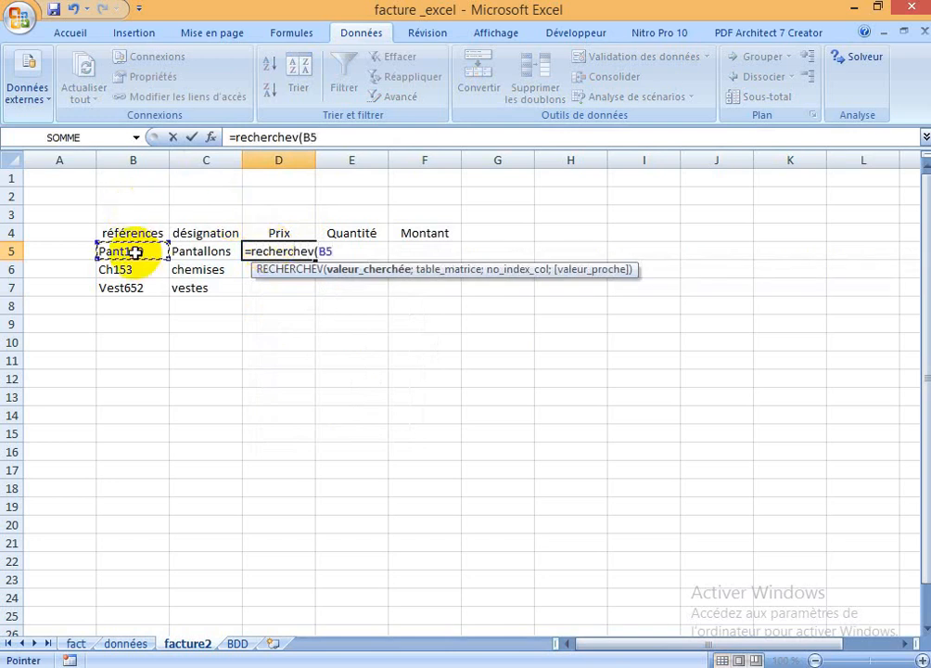
type(";")
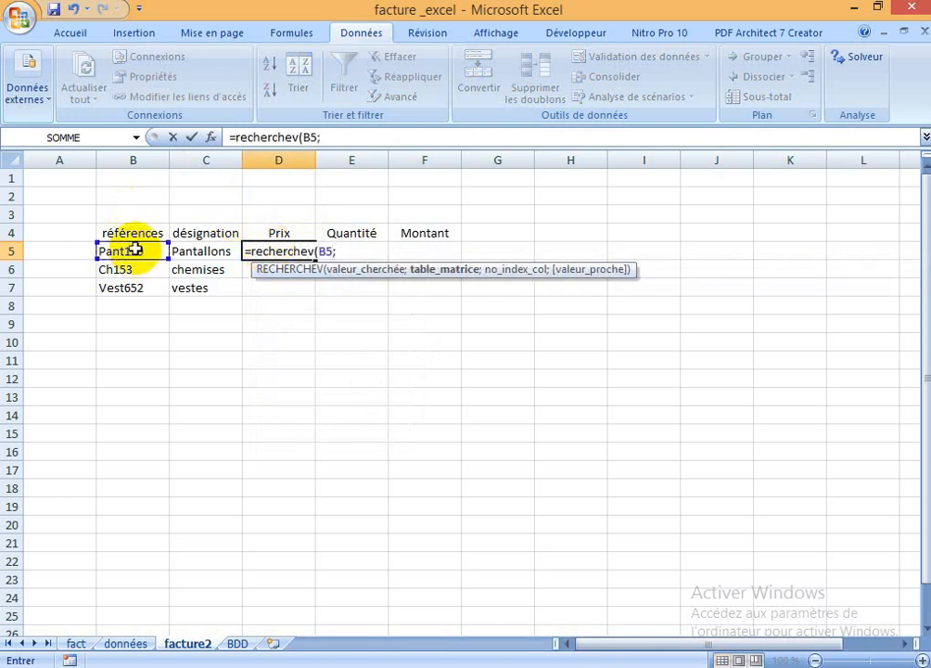
- Complete the RECHERCHEV formula in D5 with BDD!A:C as table, column index 3 and match type 0
left_click(238, 645)
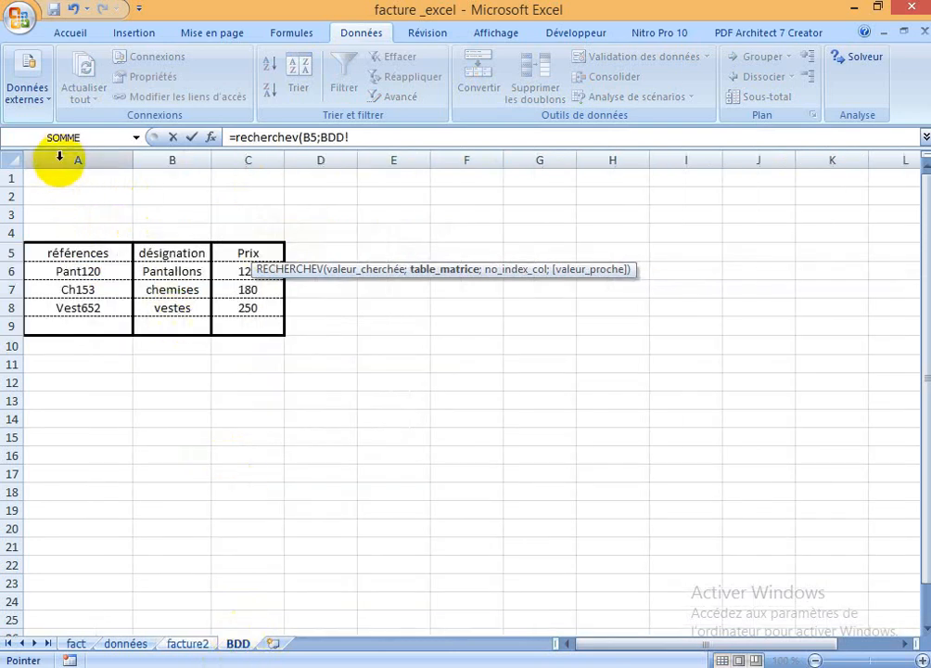
left_click_drag(35, 159, 254, 161)
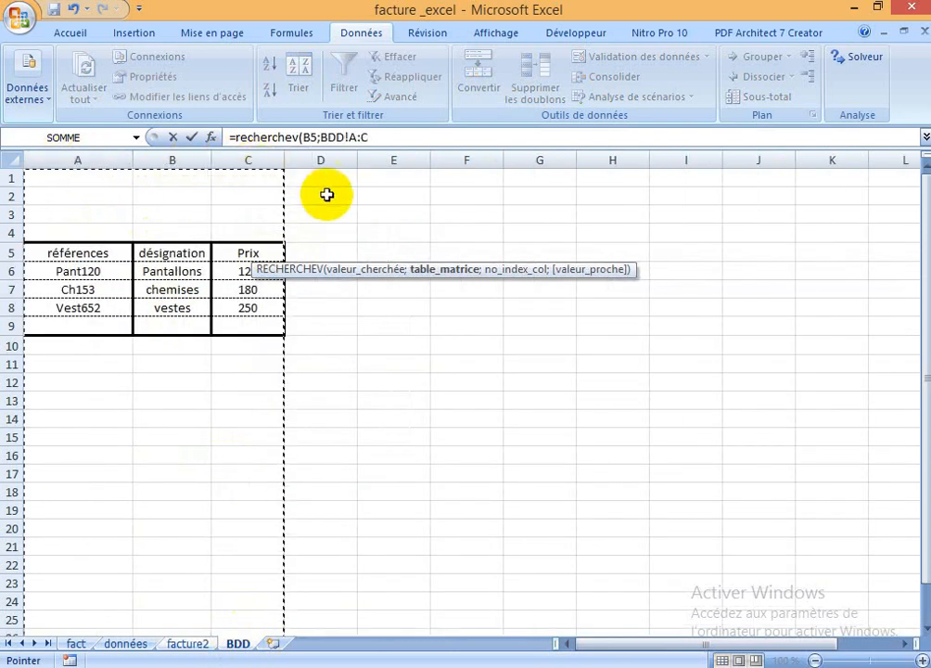
left_click(376, 138)
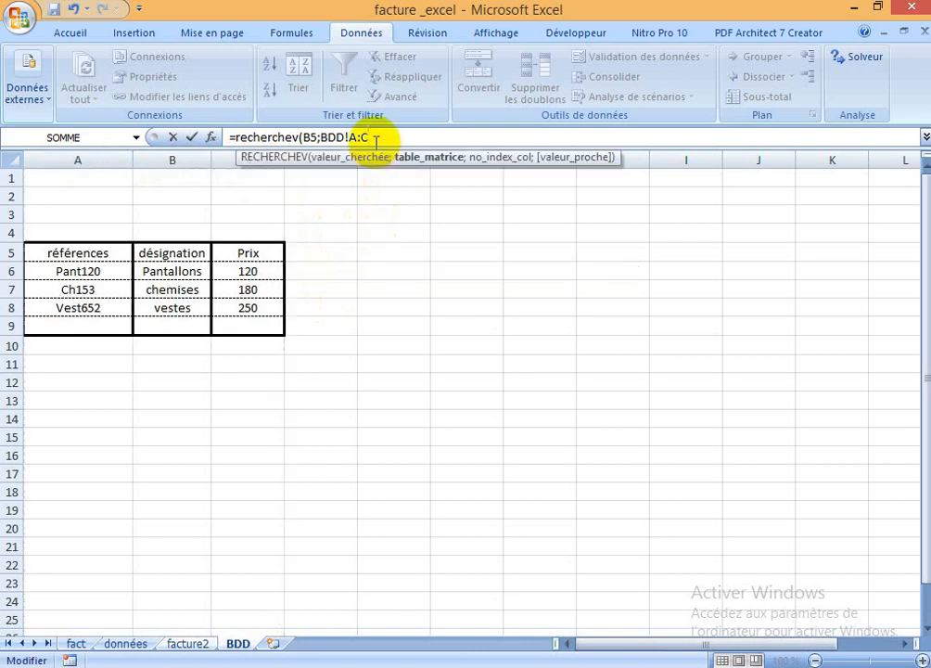
type(";")
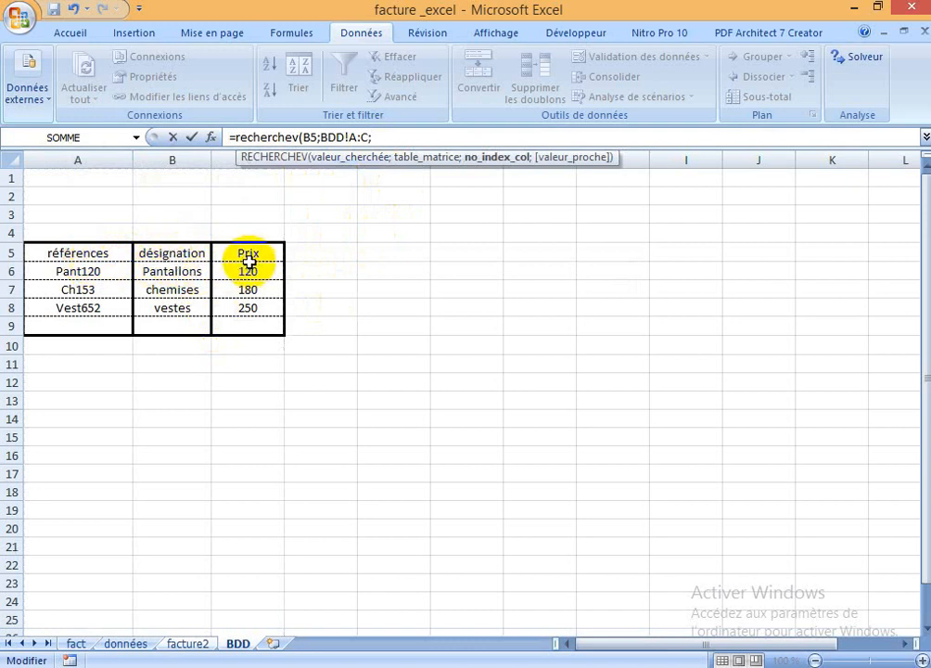
type("3")
type(";")
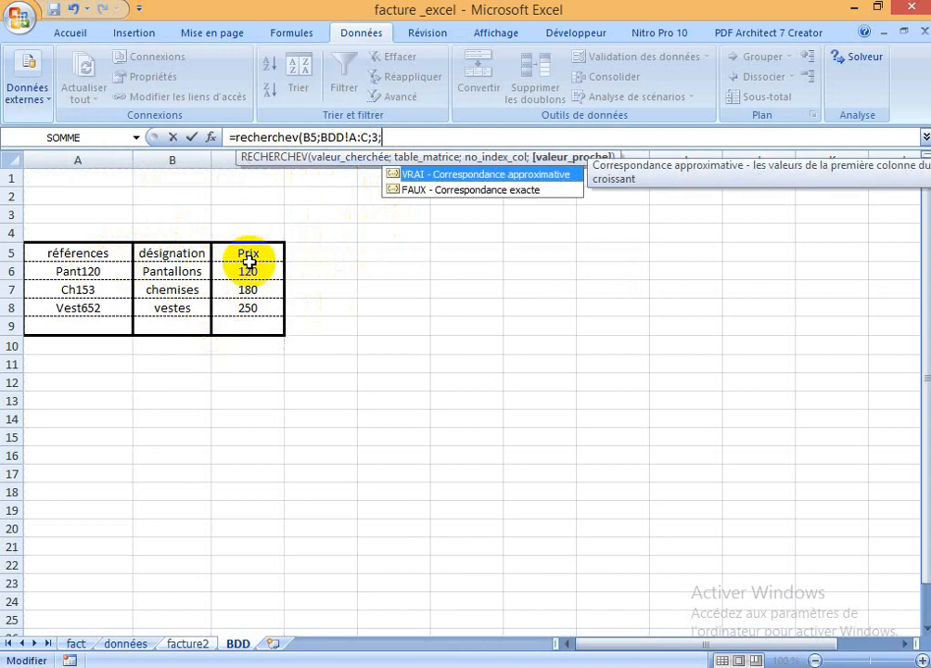
type("0)")
key("Return")
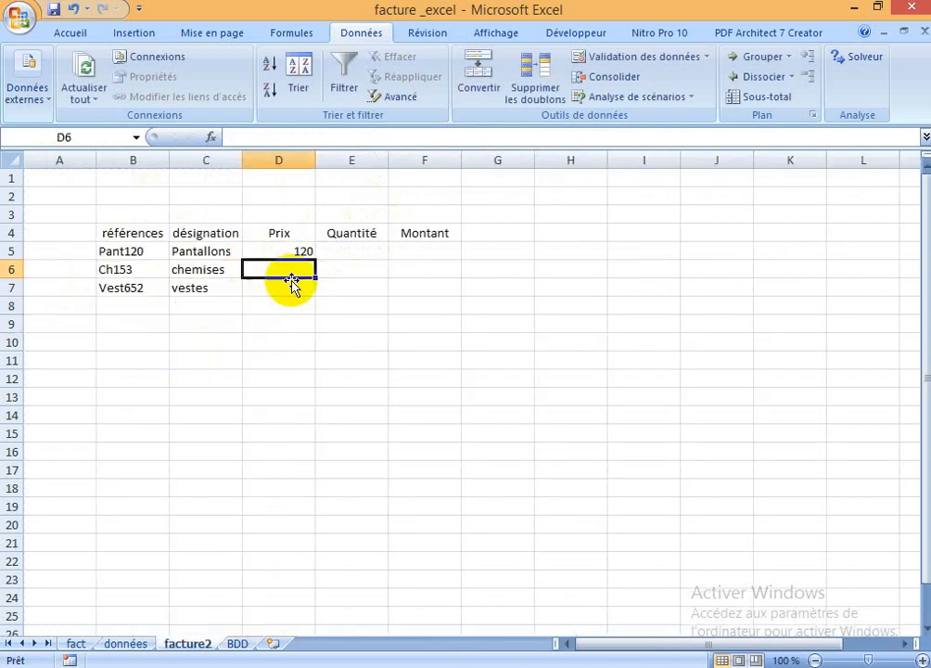
- Fill the Prix formula from D5 down to D7 and check the prices against the BDD sheet
left_click(287, 251)
left_click_drag(316, 261, 313, 295)
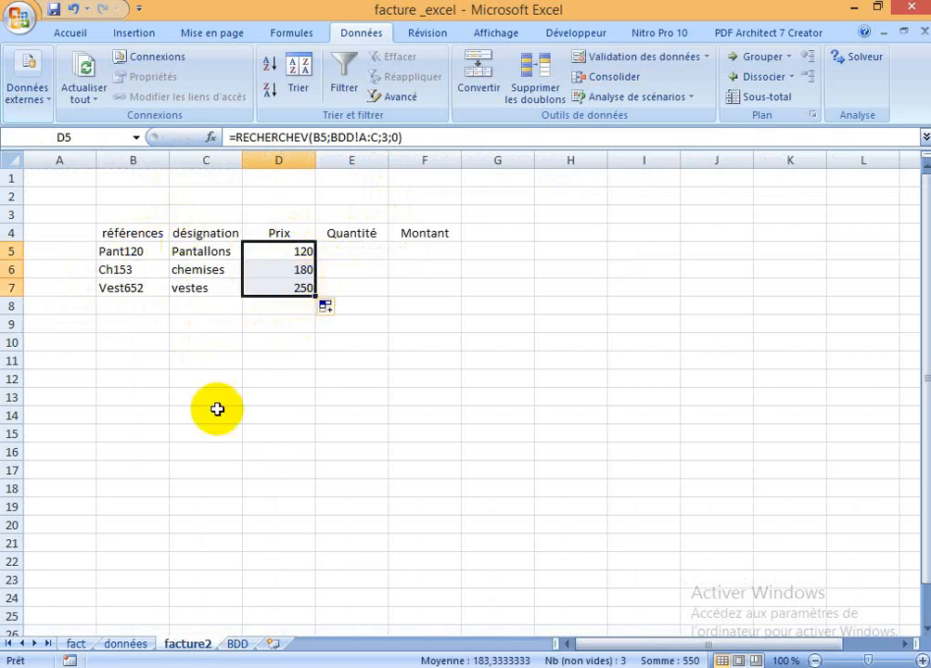
left_click(238, 643)
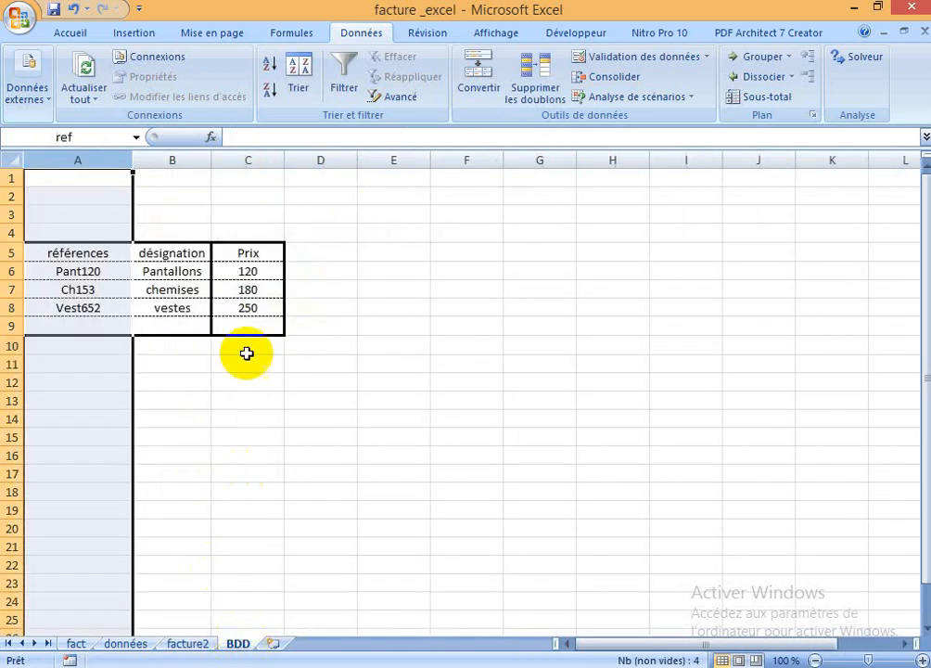
left_click(193, 651)
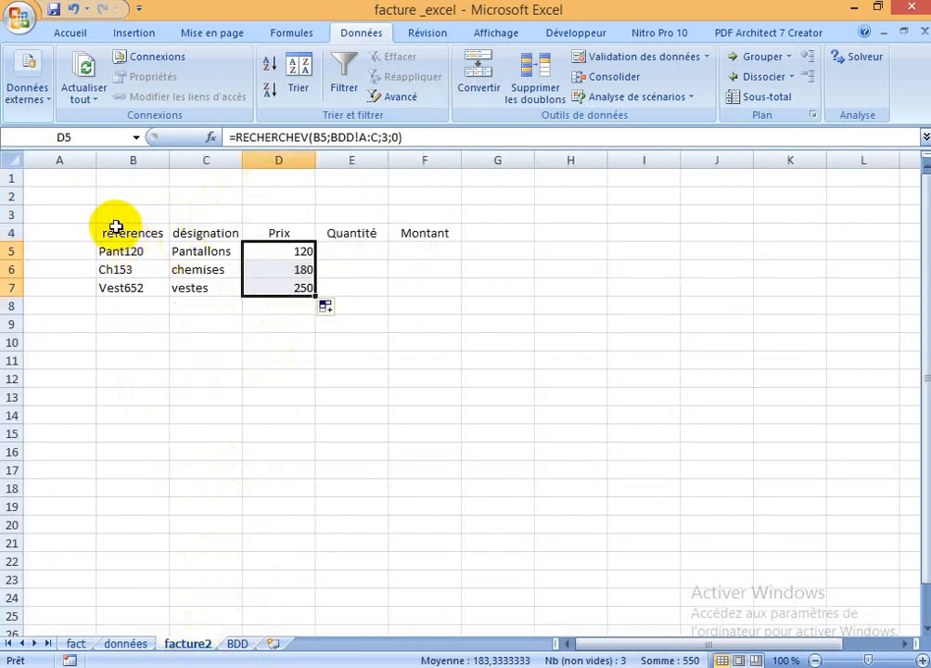
- Center the contents of the invoice table B4:F7 horizontally
left_click_drag(116, 226, 430, 287)
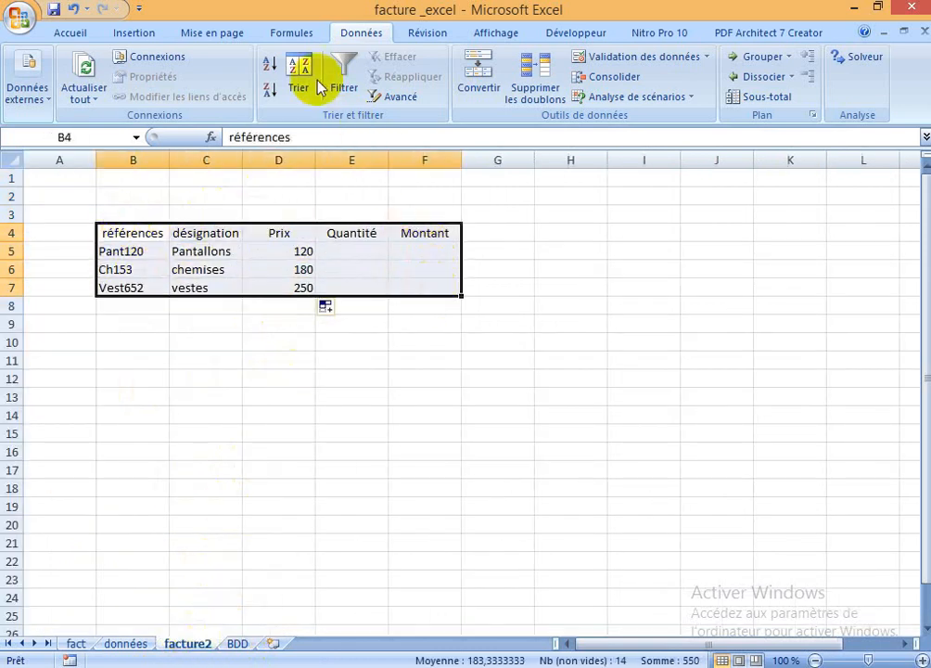
left_click(71, 39)
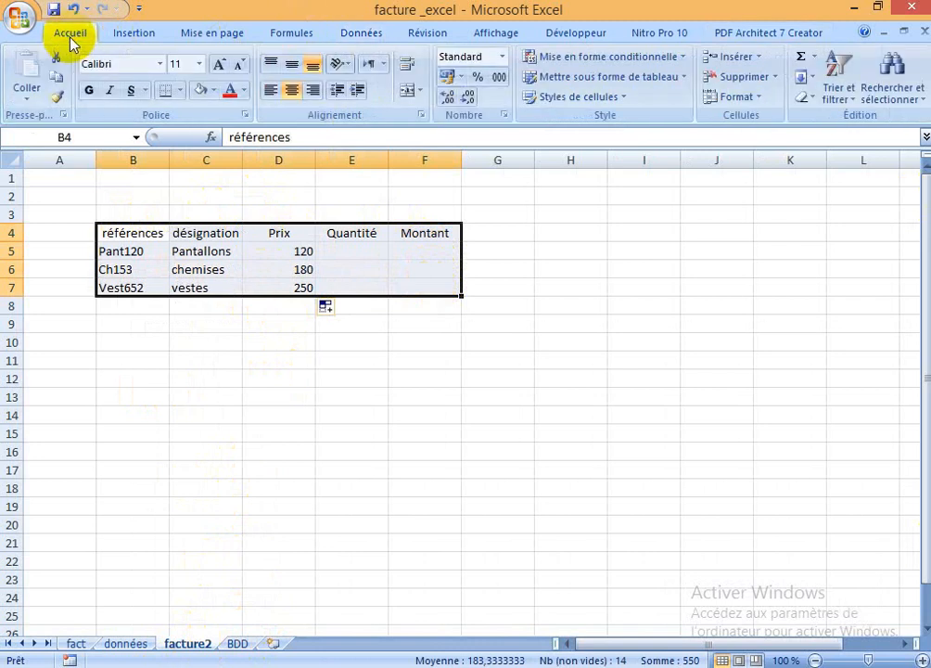
left_click(291, 90)
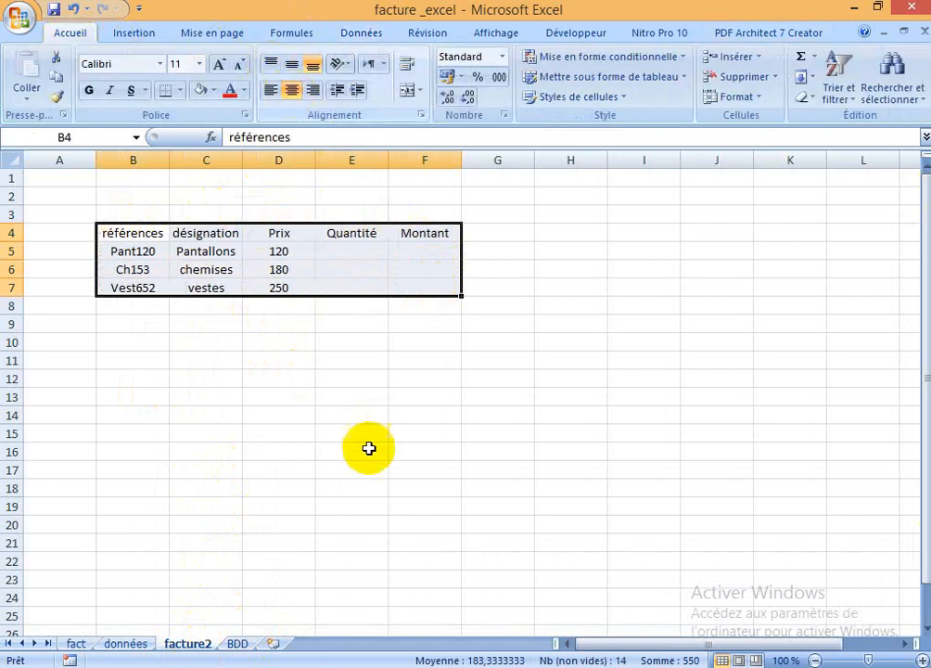
left_click(338, 395)
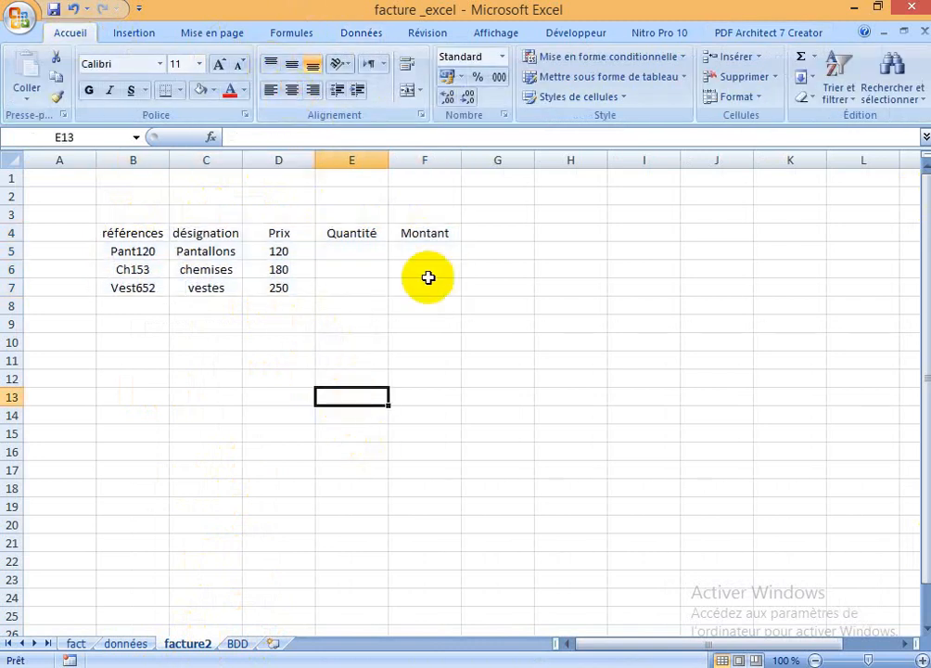
- Insert three entire rows above the invoice table, based on cells B1:B3
left_click_drag(136, 177, 144, 212)
right_click(144, 212)
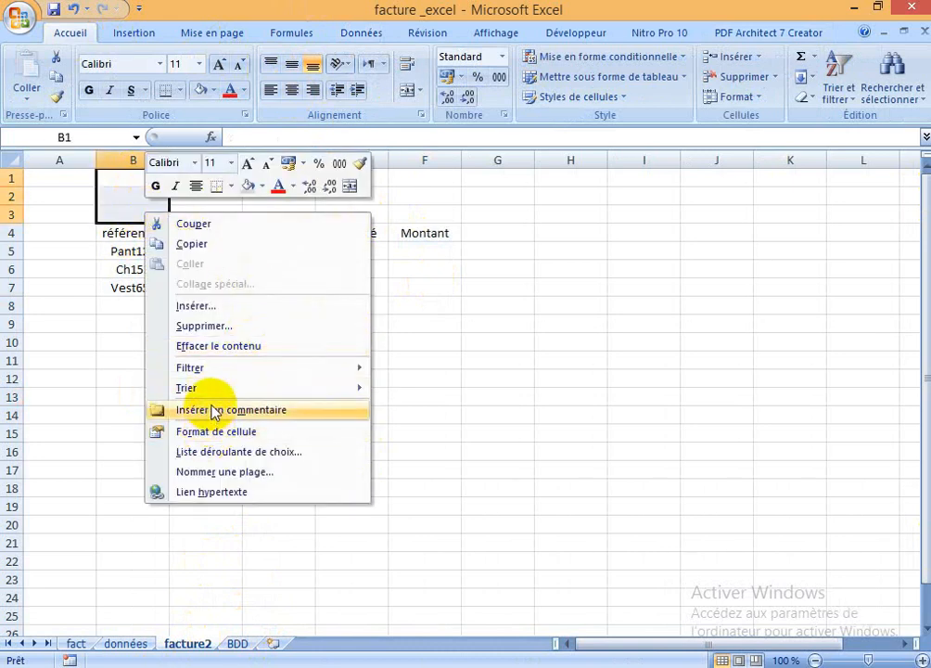
left_click(221, 307)
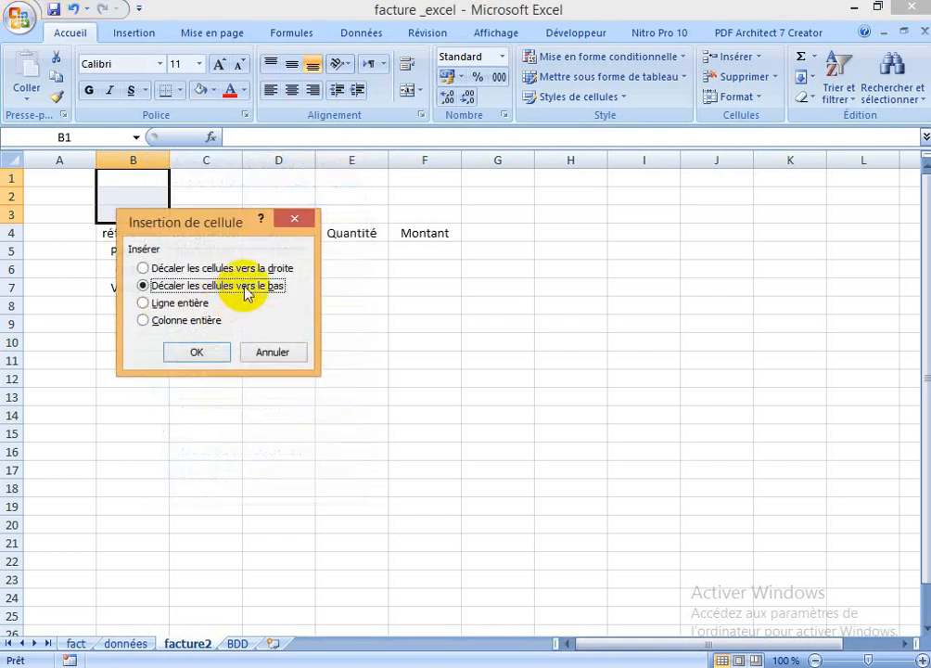
left_click(197, 304)
left_click(198, 352)
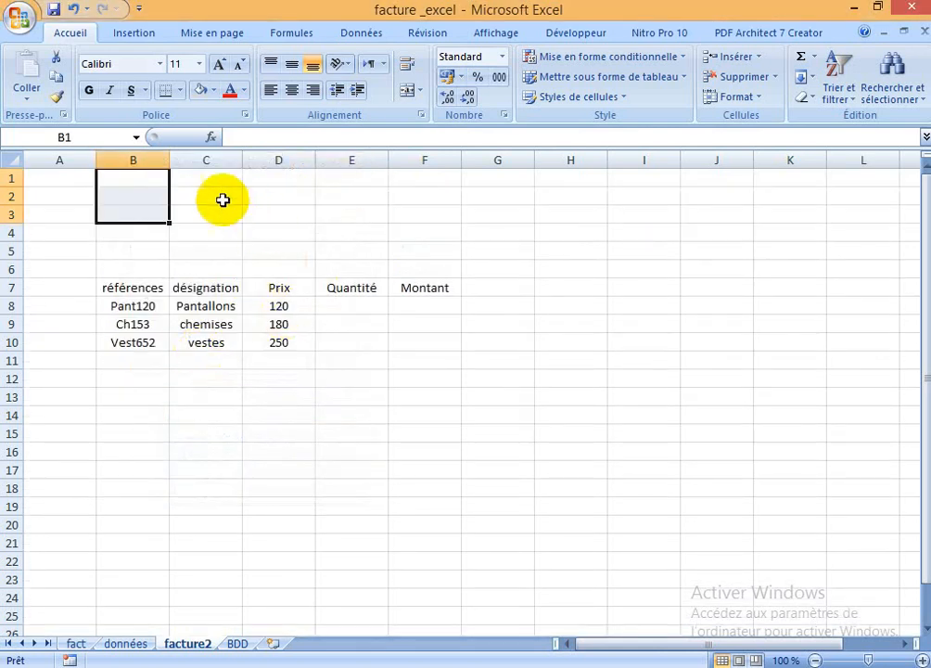
- Insert three more entire rows at B1:B3 to move the invoice header down to row 10
right_click(151, 223)
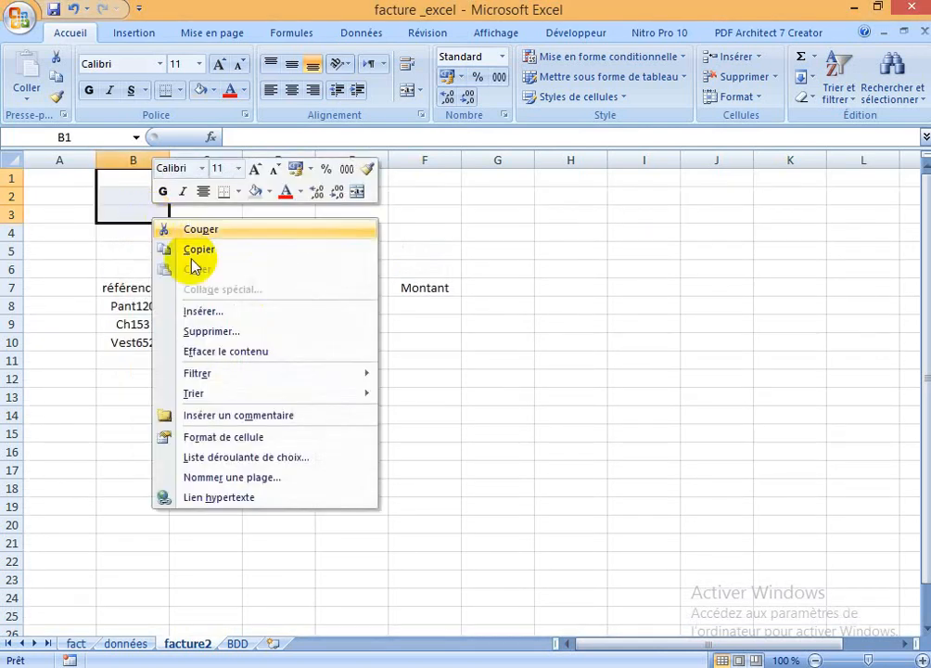
left_click(387, 221)
right_click(149, 217)
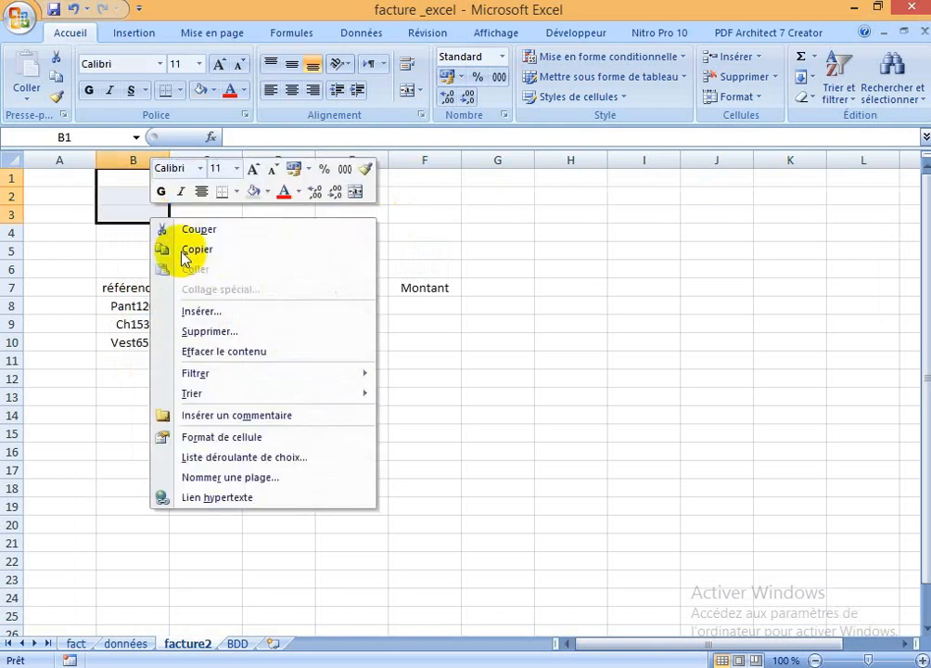
left_click(217, 311)
left_click(174, 313)
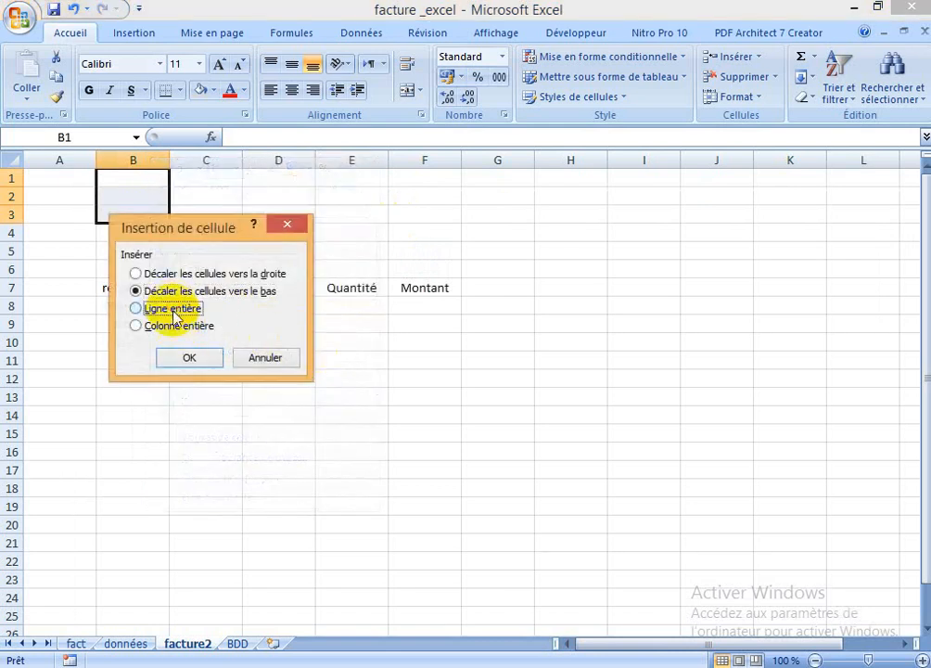
left_click(186, 356)
left_click(353, 362)
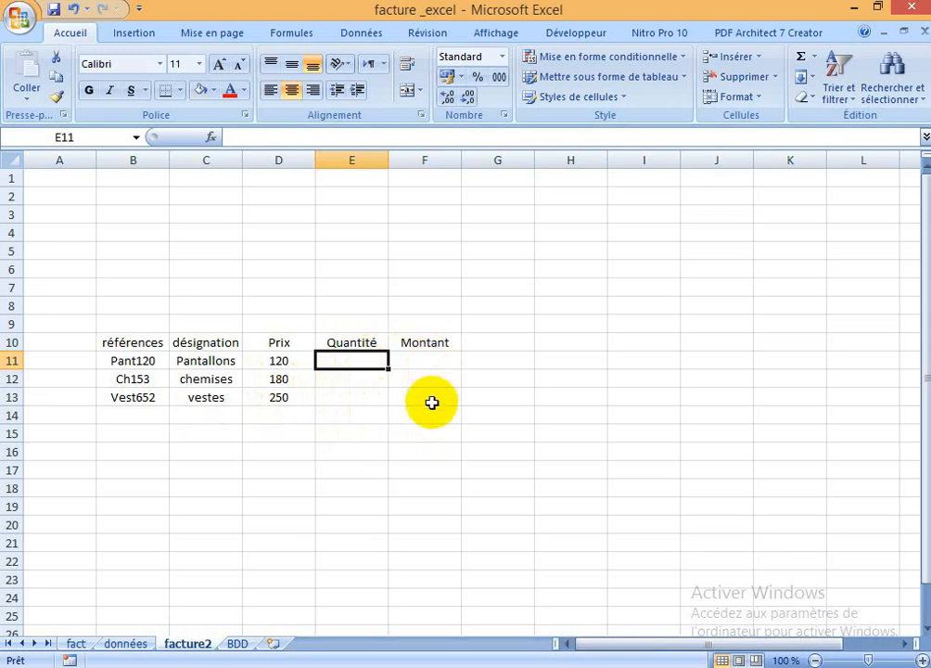
- Enter the formula =D11*E11 in F11 under Montant and fill it down to F13
left_click(427, 365)
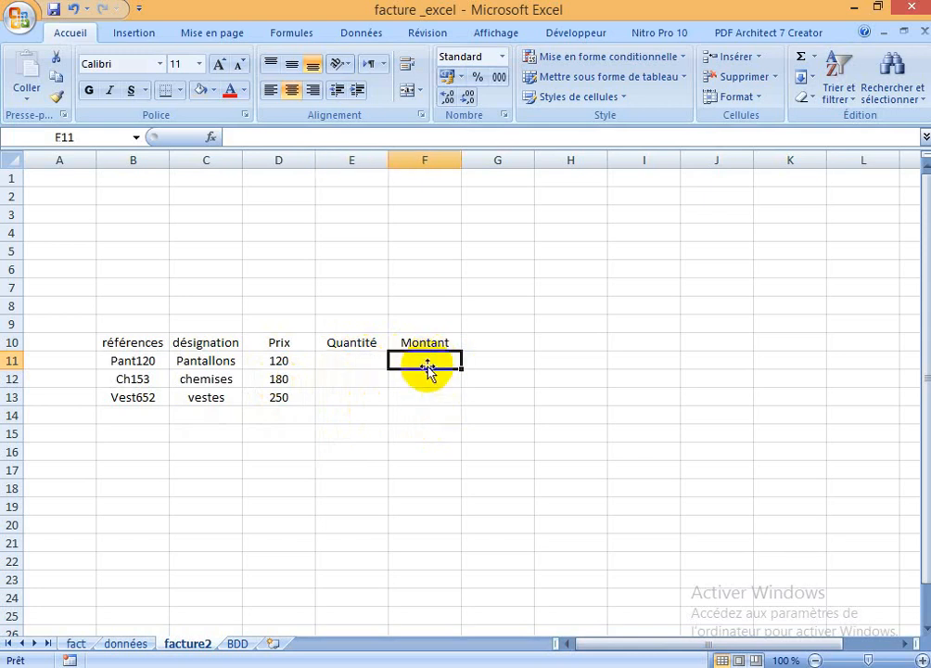
type("=")
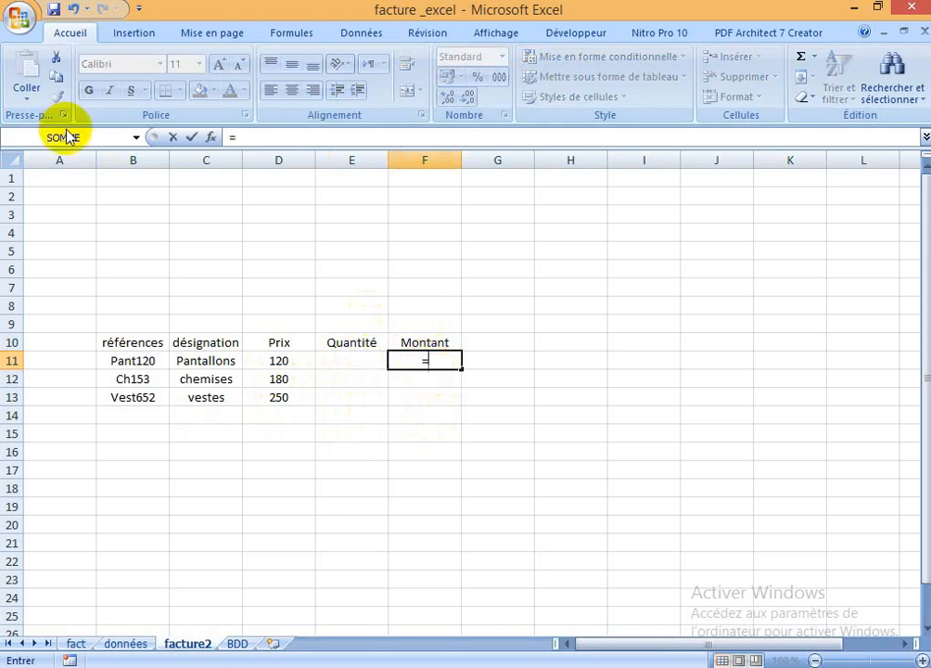
left_click(279, 360)
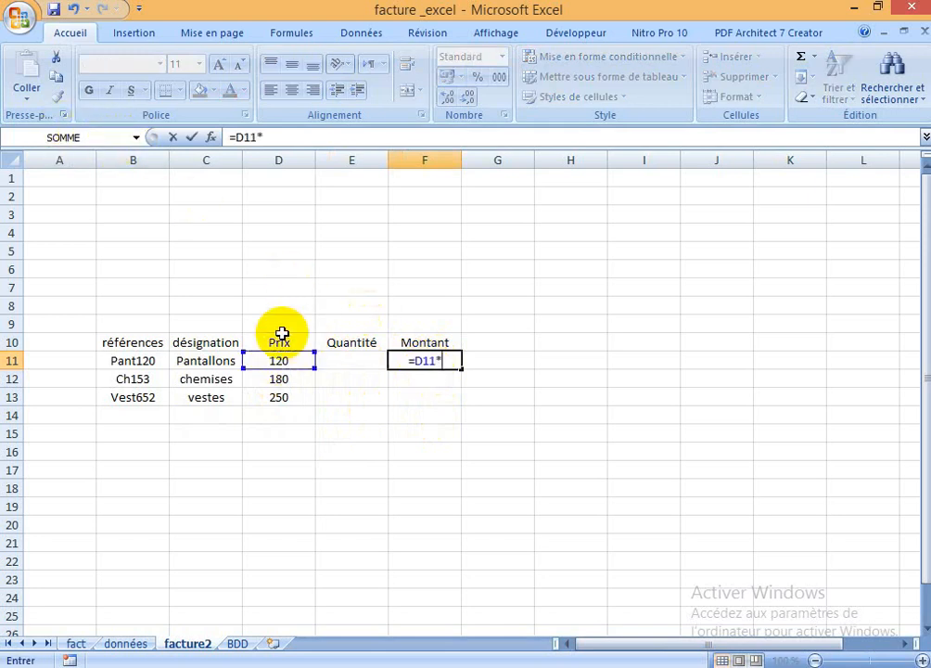
left_click(352, 360)
key("Return")
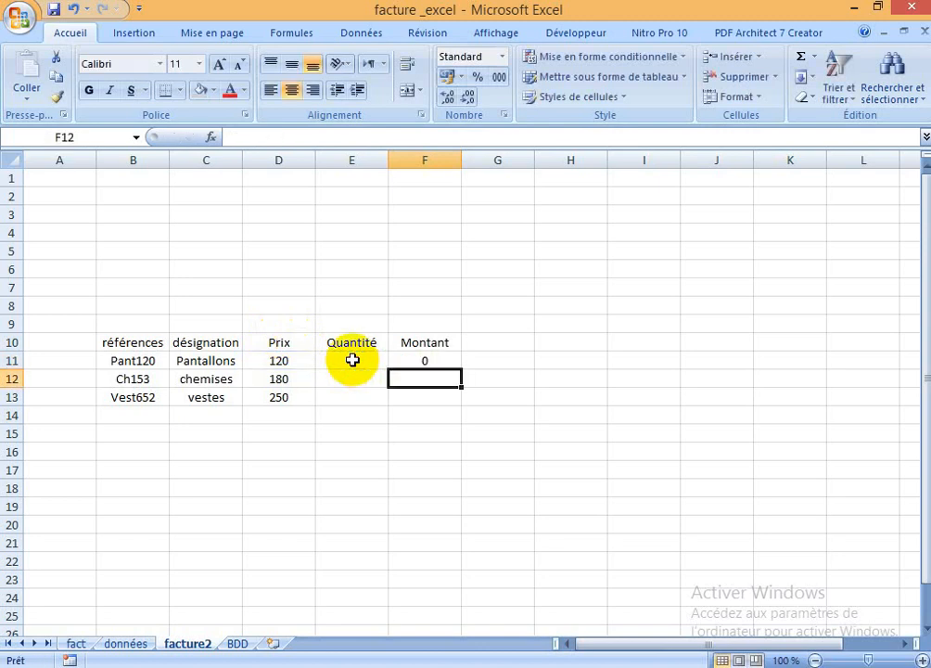
left_click(419, 359)
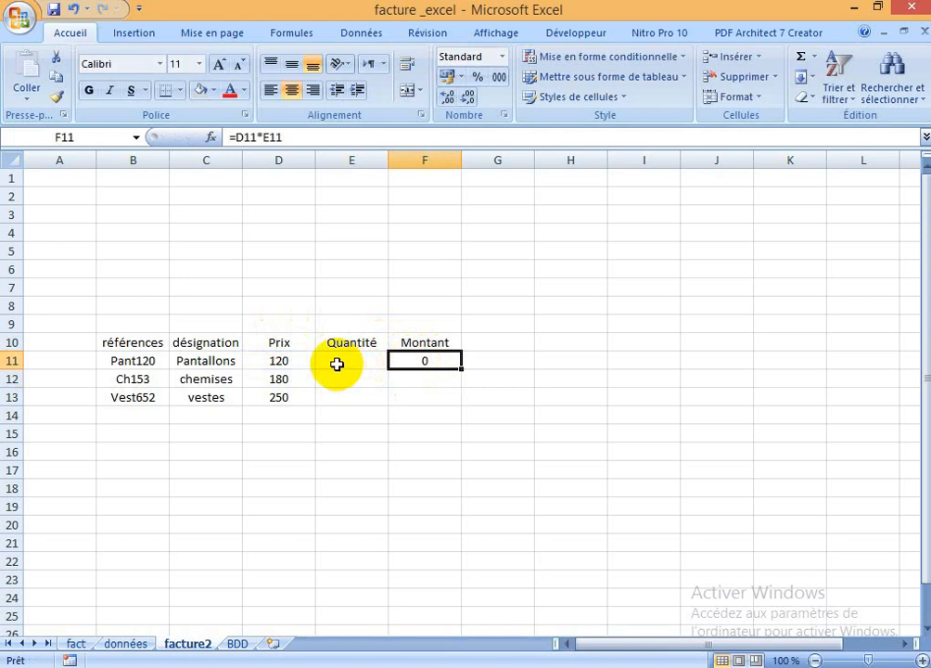
left_click_drag(462, 371, 458, 408)
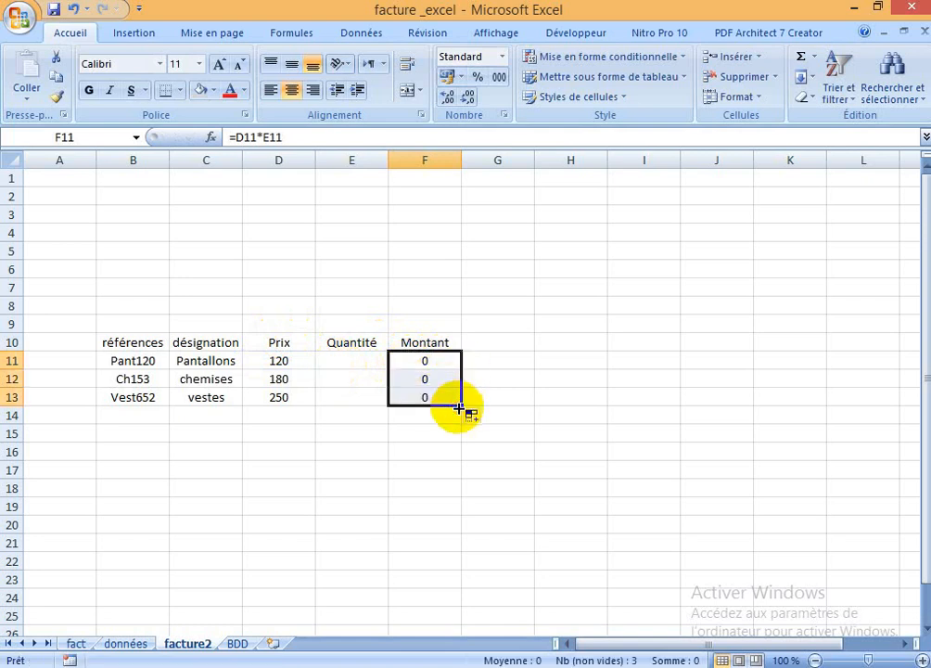
- Enter the quantities 200, 150 and 400 in cells E11 to E13 under Quantité
left_click(353, 361)
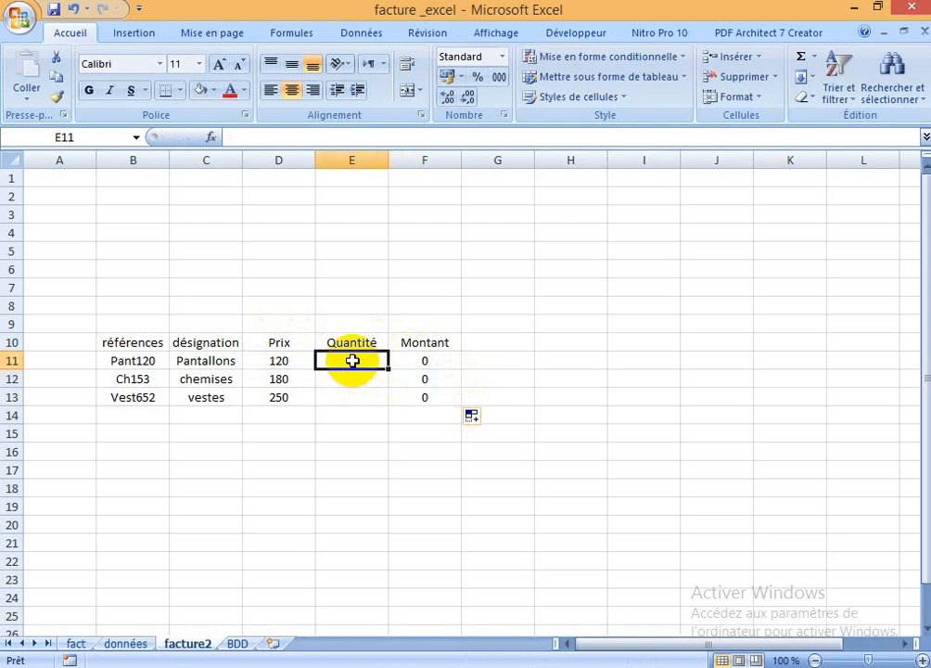
type("200")
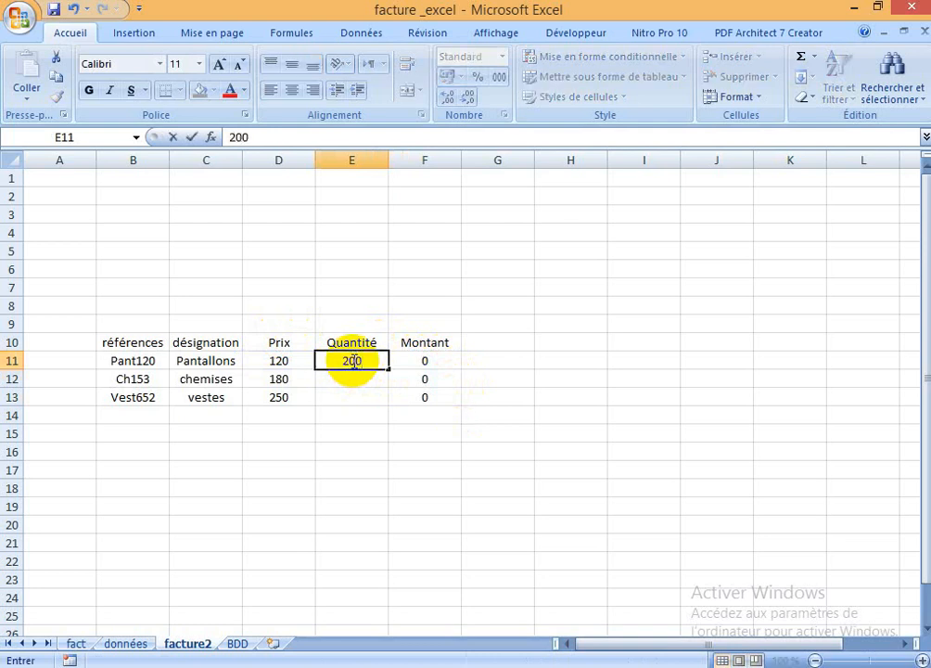
key("Return")
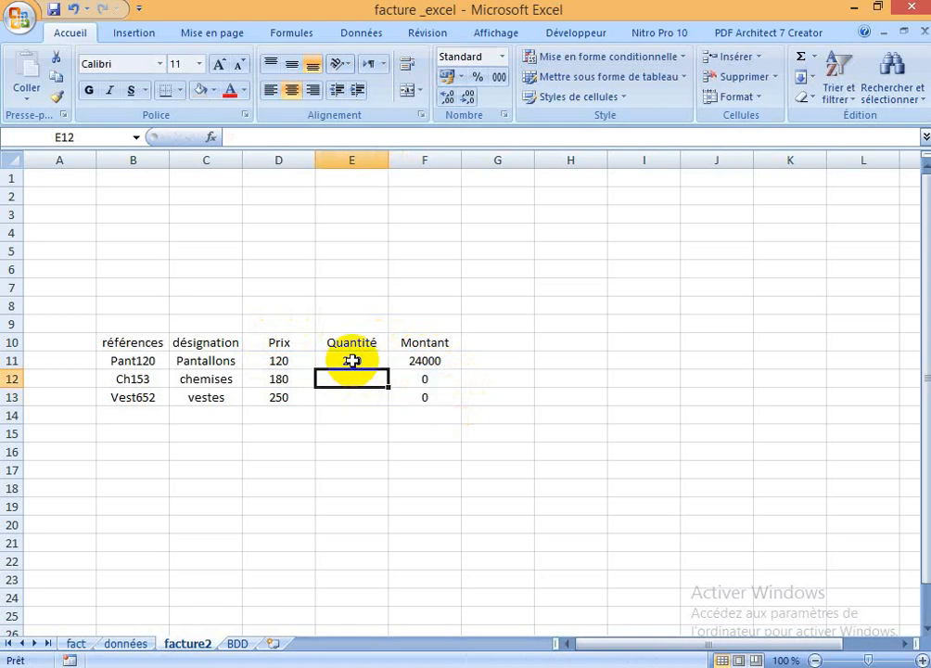
type("150")
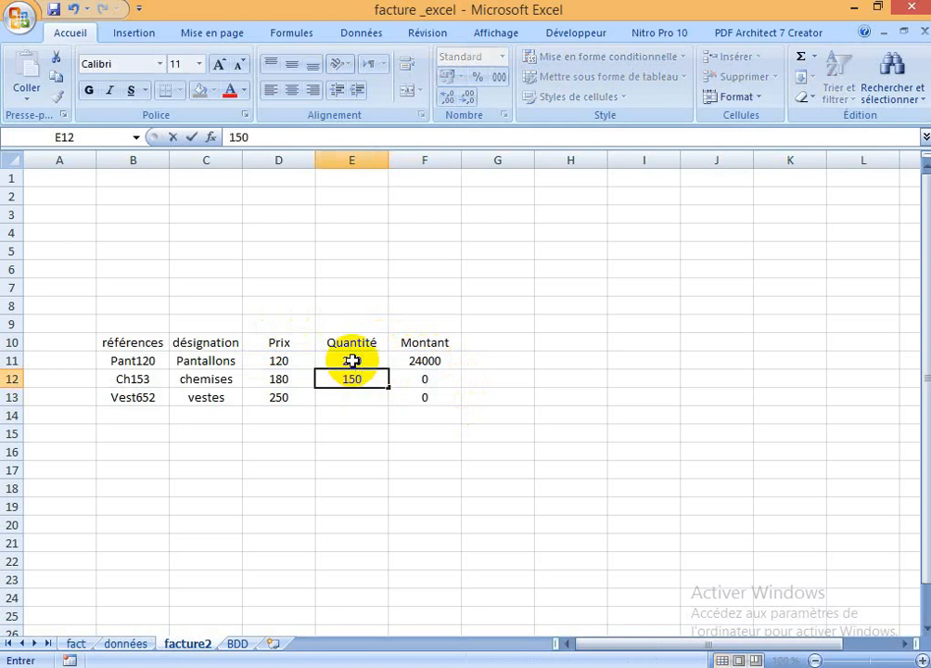
key("Return")
type("400")
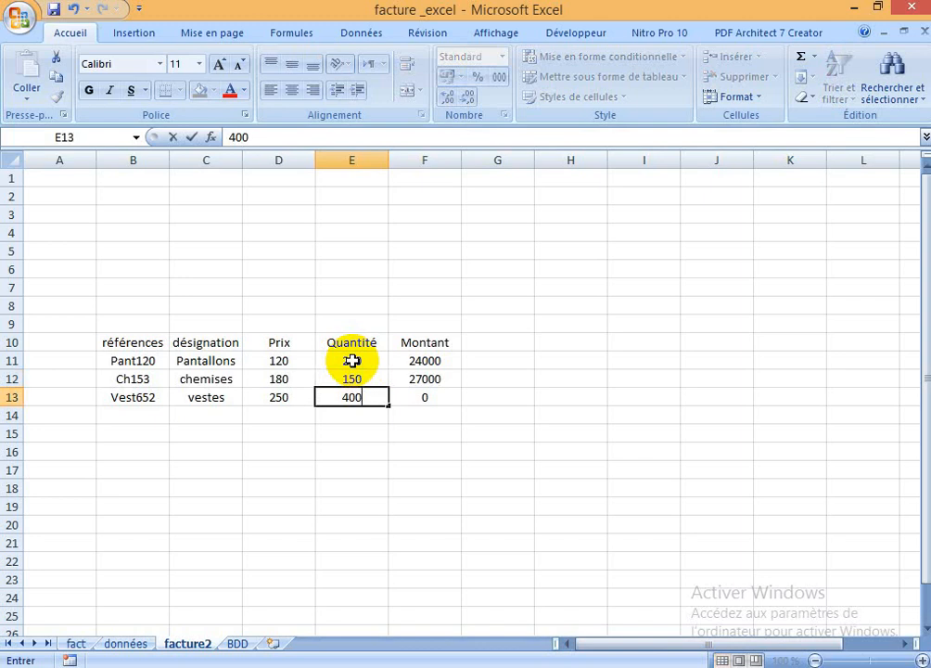
key("Return")
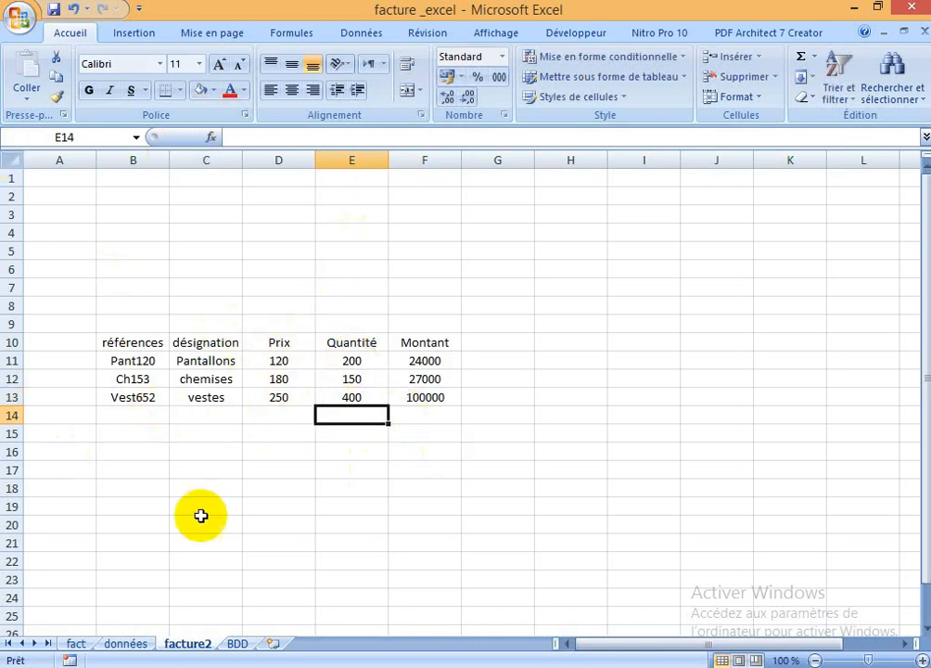
left_click_drag(109, 343, 422, 556)
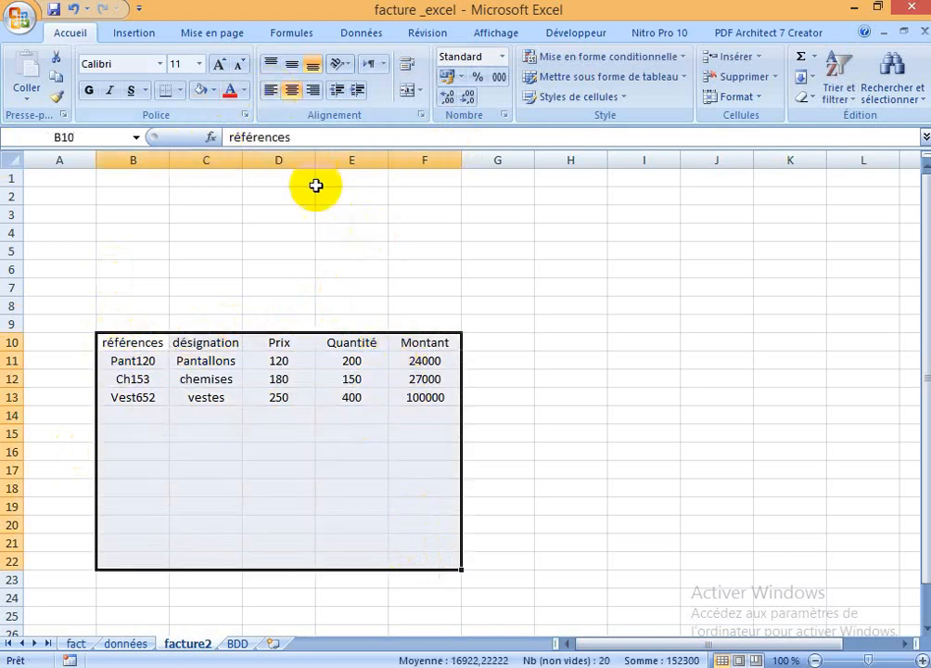
right_click(330, 449)
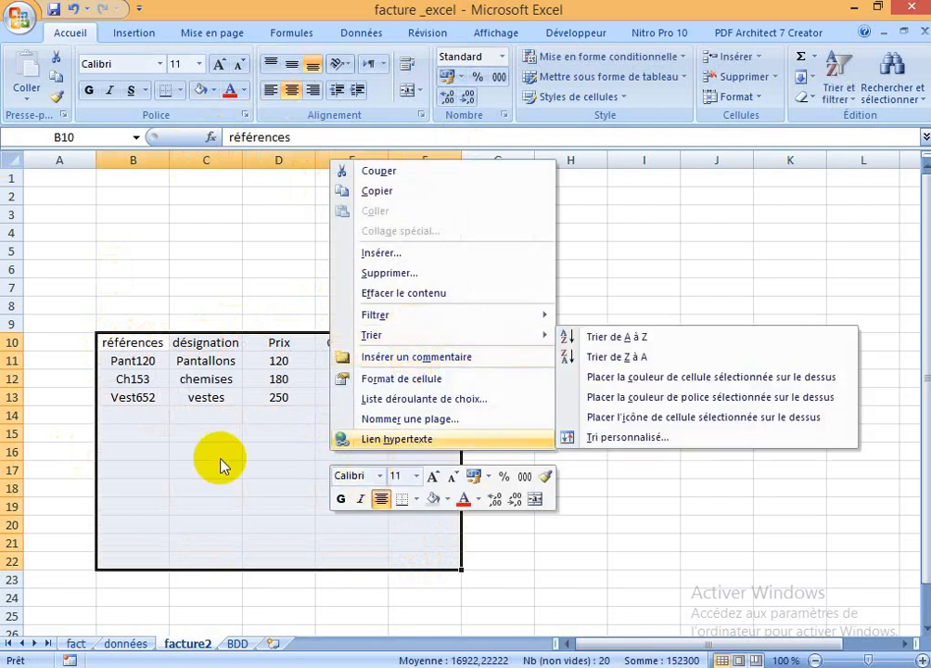
left_click(222, 462)
left_click(508, 332)
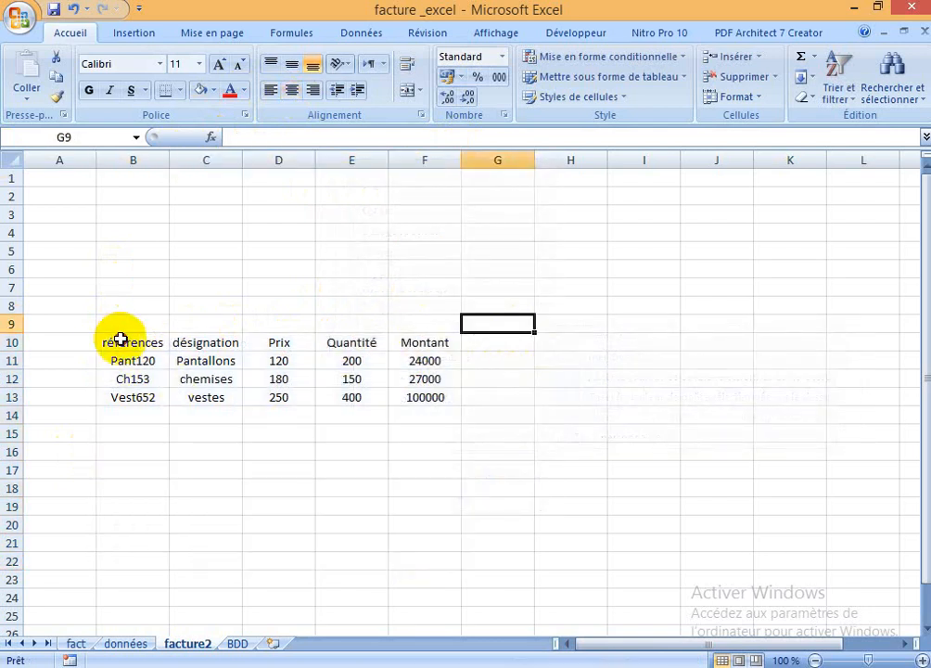
- Apply a thick outline border around the invoice range B10:F16
left_click_drag(121, 339, 422, 458)
right_click(281, 362)
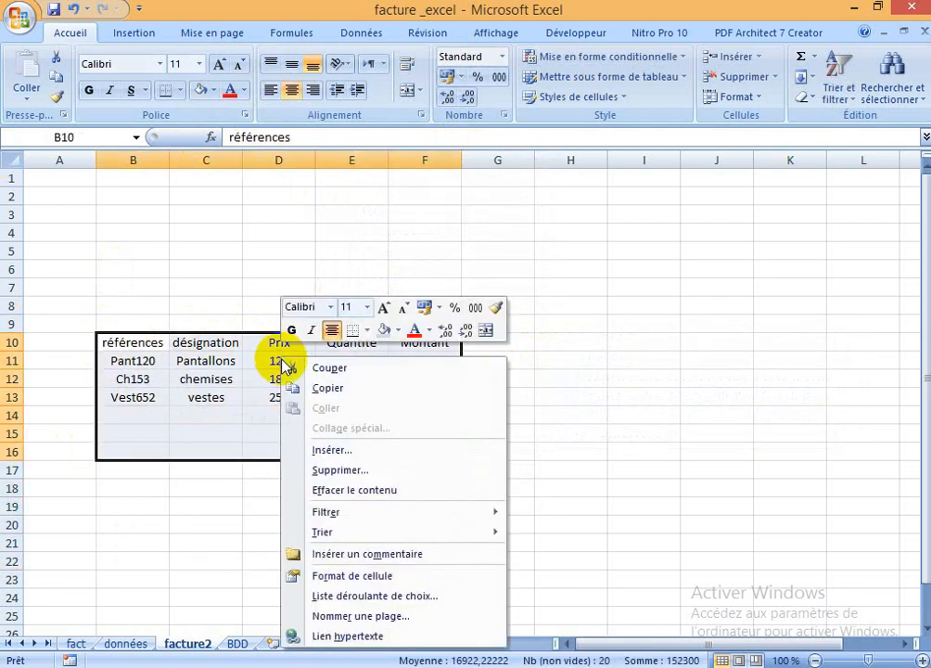
left_click(350, 575)
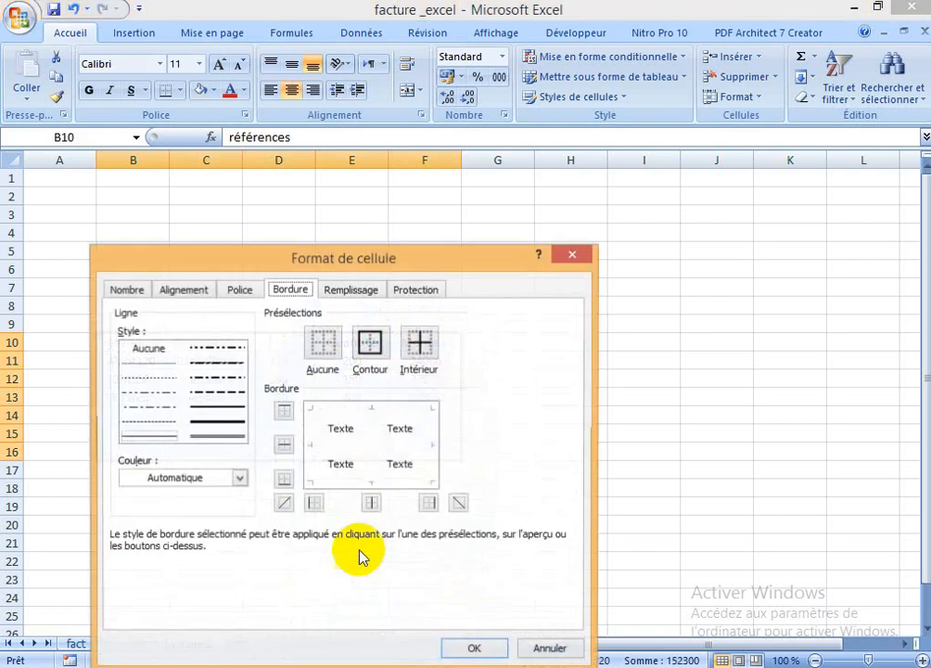
left_click(290, 291)
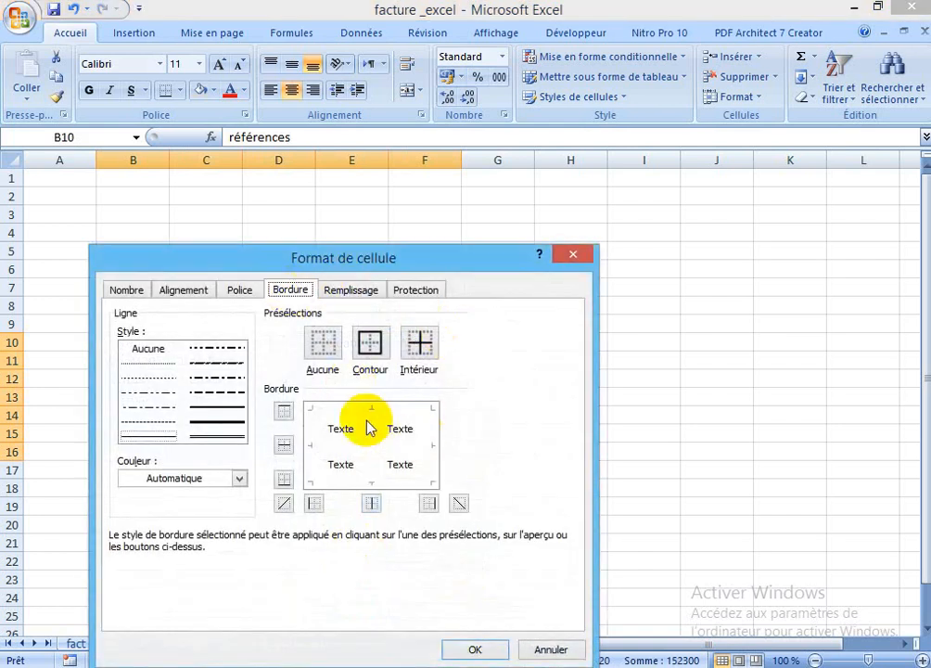
left_click(231, 424)
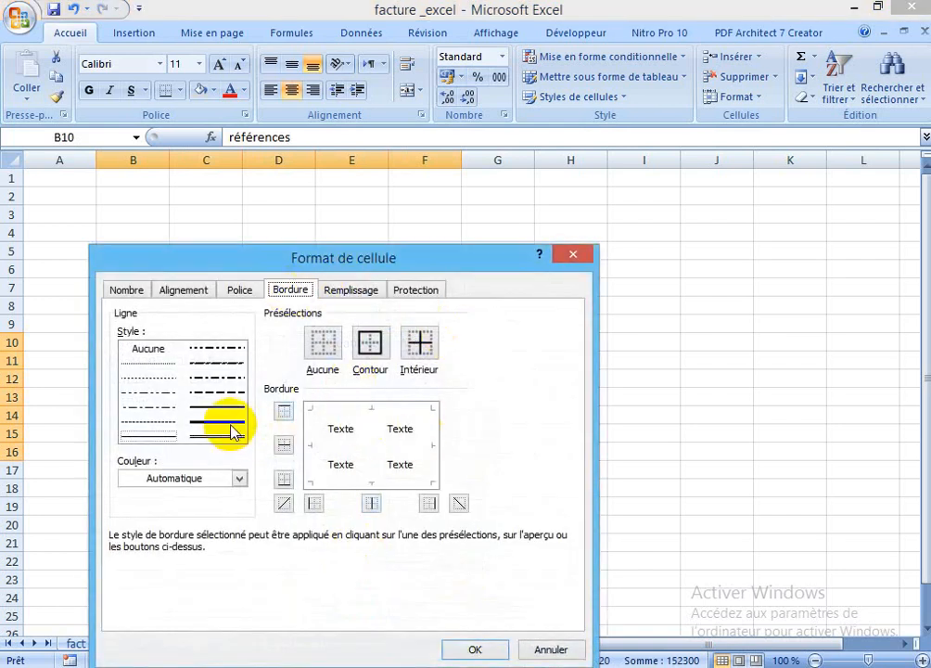
left_click(309, 438)
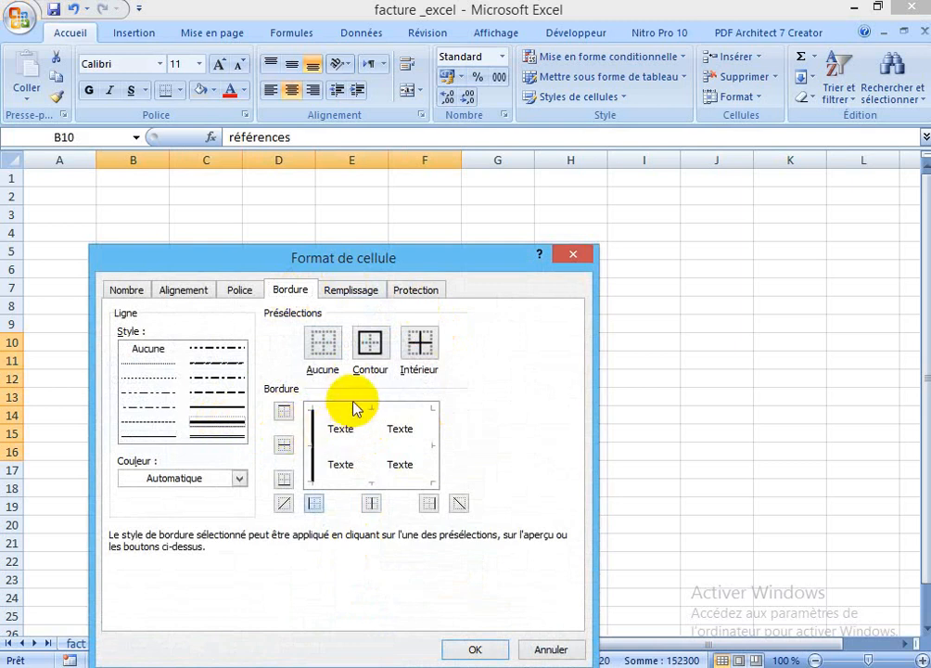
left_click(430, 464)
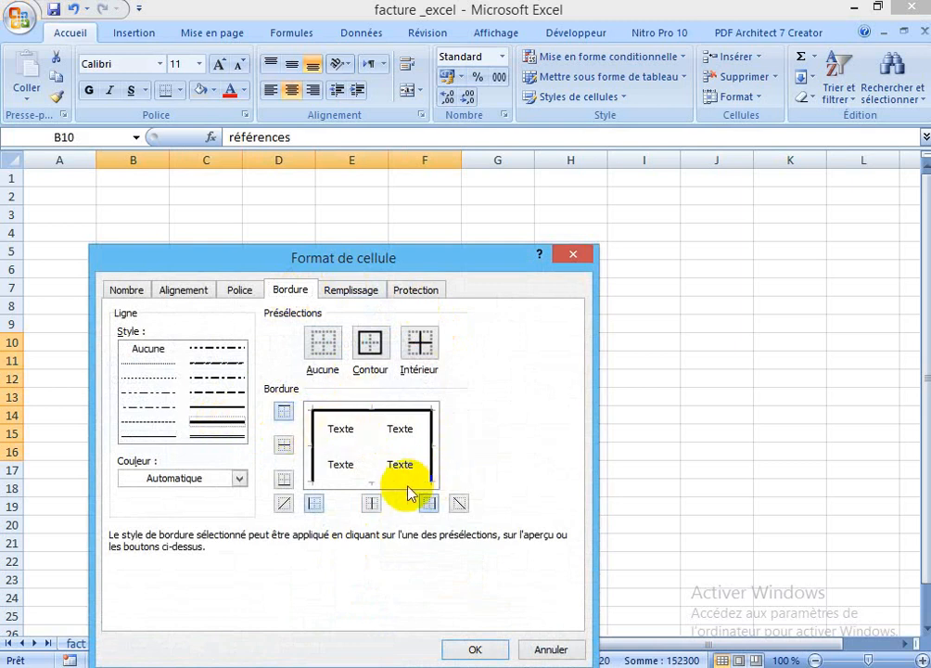
left_click(473, 651)
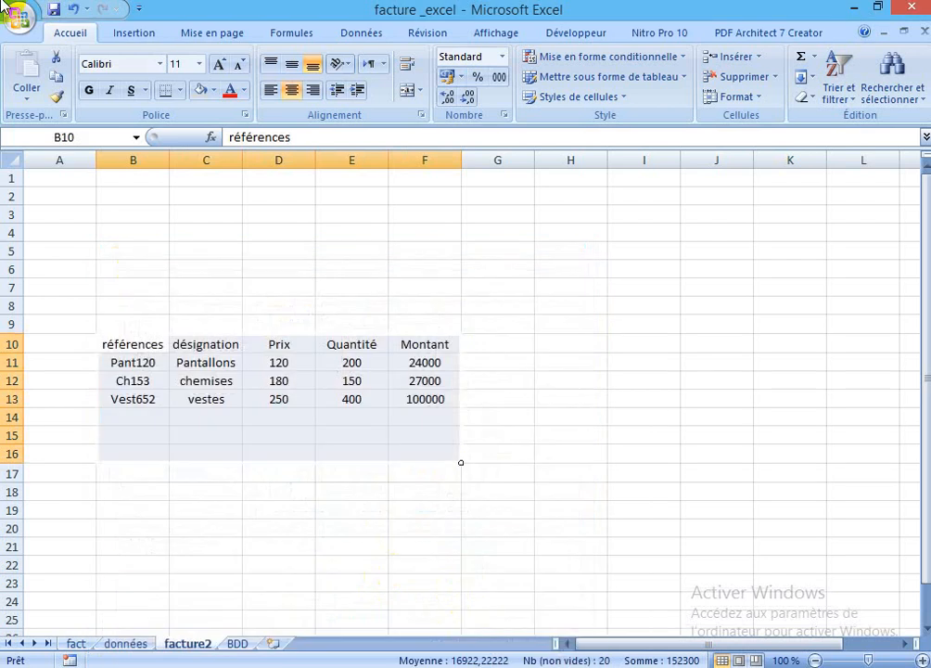
left_click(408, 512)
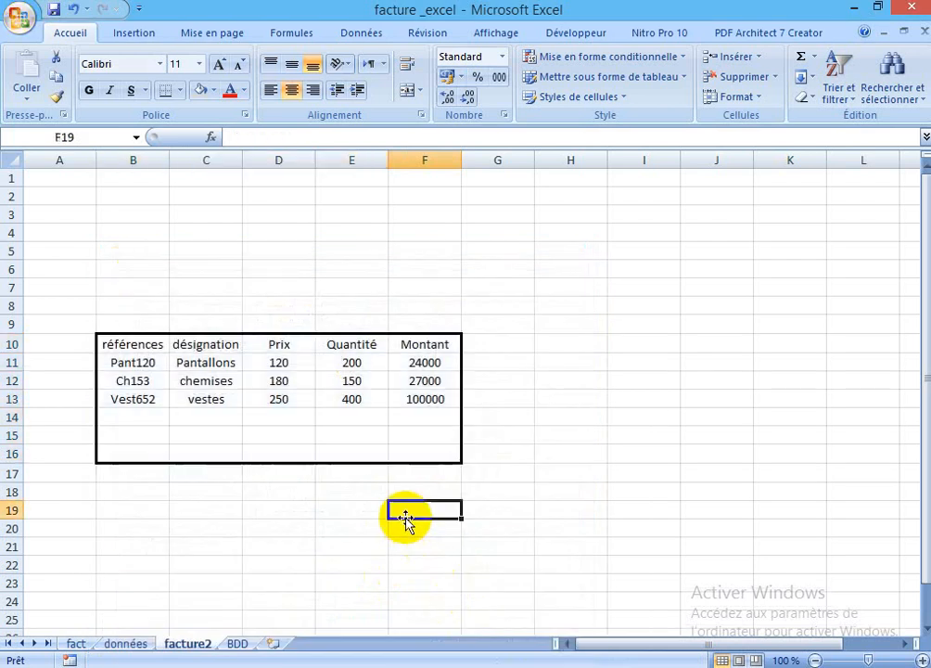
- Apply thick outline borders and thick vertical dividers to the header row B10:F10
left_click(133, 345)
left_click_drag(133, 345, 416, 345)
right_click(415, 347)
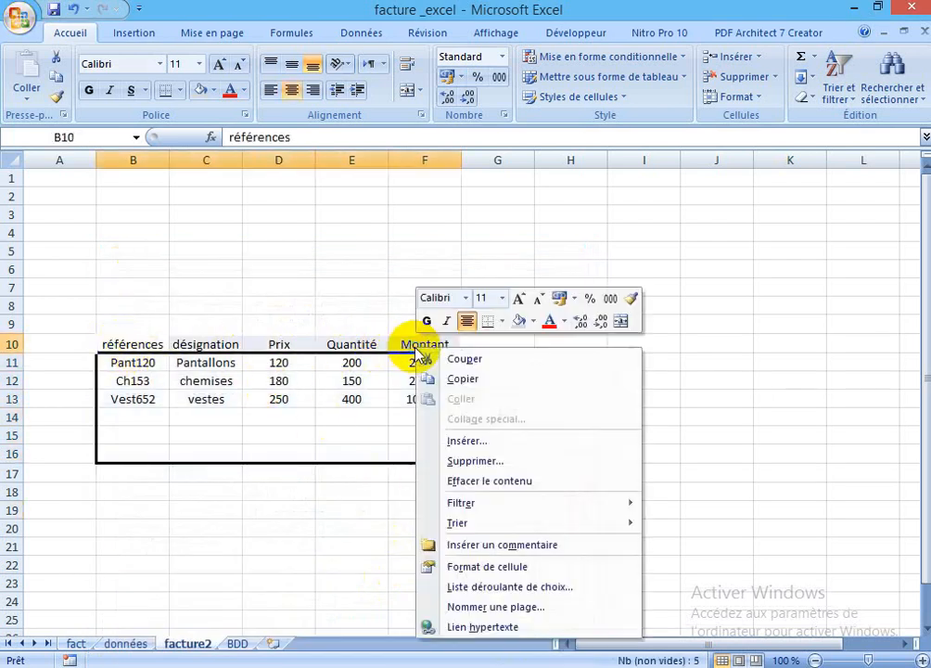
left_click(484, 568)
left_click(484, 482)
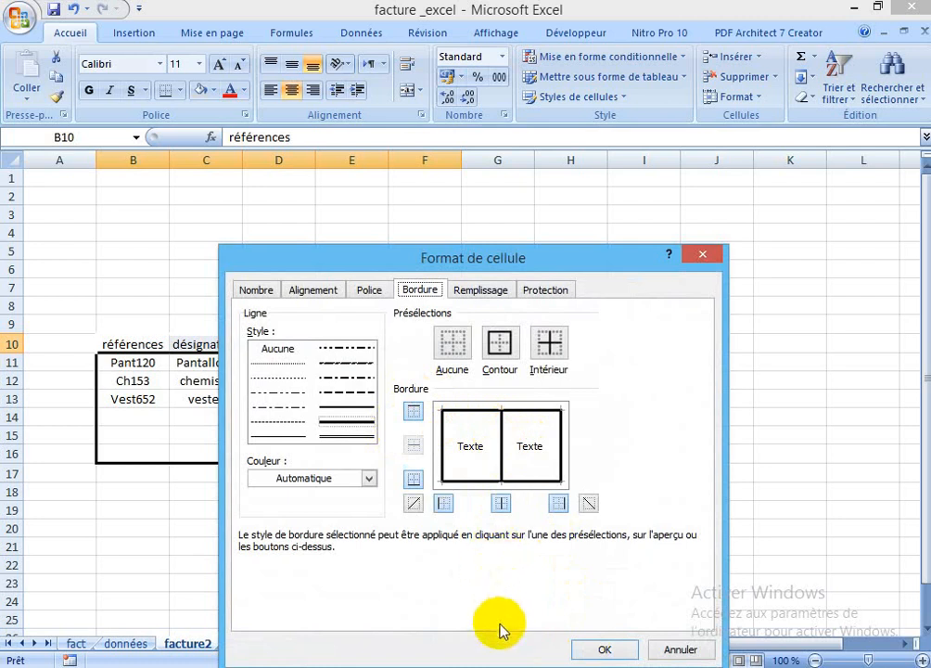
left_click(596, 650)
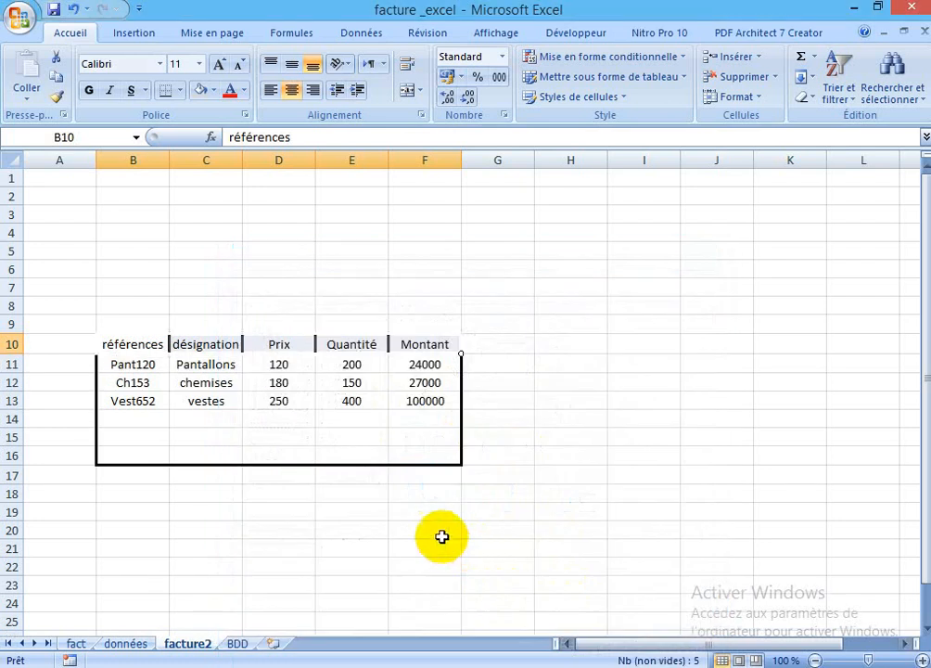
left_click(409, 531)
- Give the invoice body B11:F16 a thick outline, thick vertical dividers and dashed horizontal lines between rows
left_click_drag(147, 362, 435, 446)
left_click(437, 449)
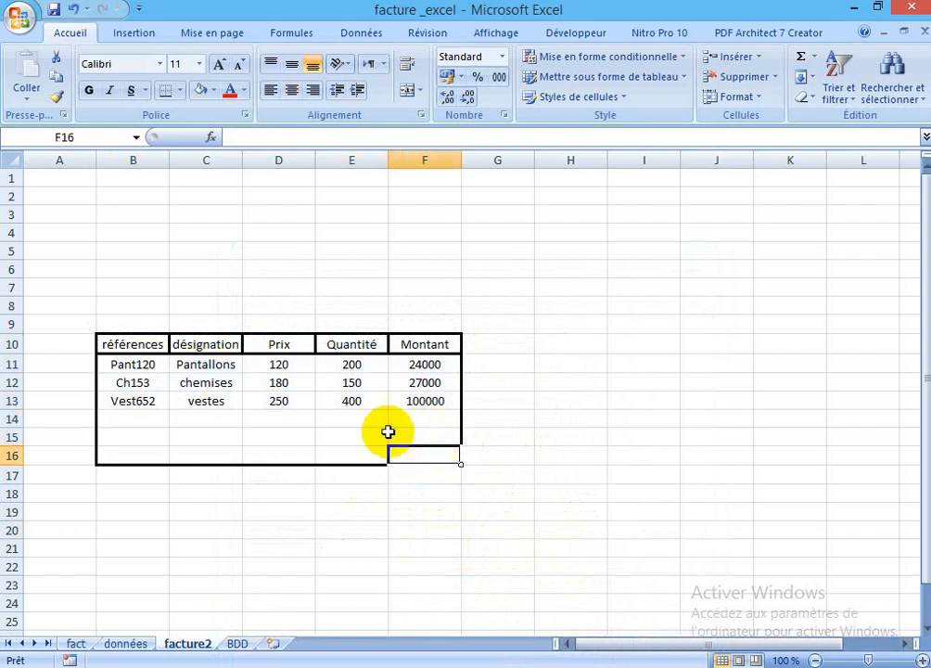
left_click(360, 422)
left_click_drag(153, 365, 440, 455)
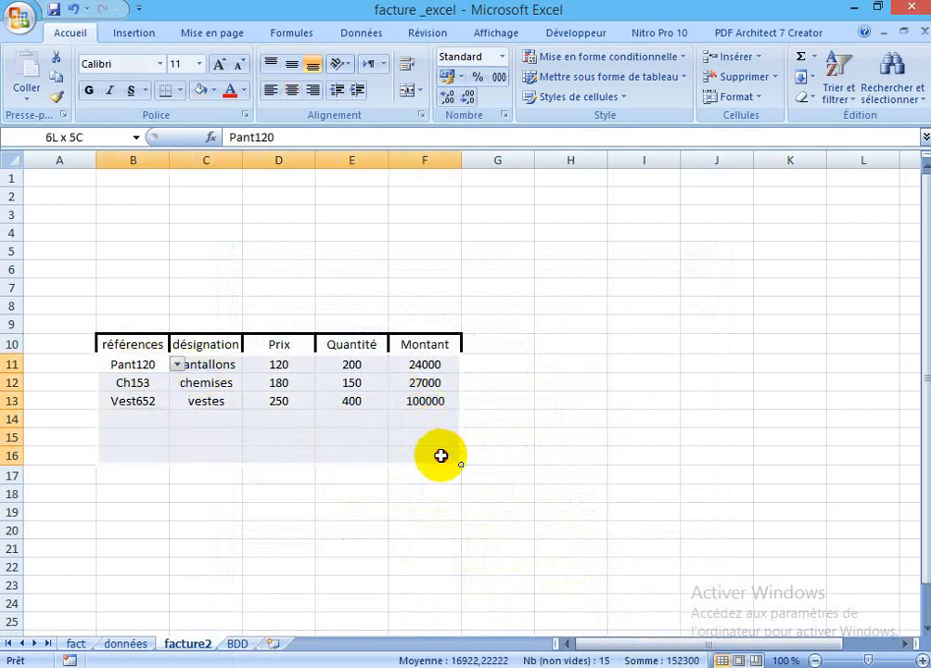
right_click(377, 404)
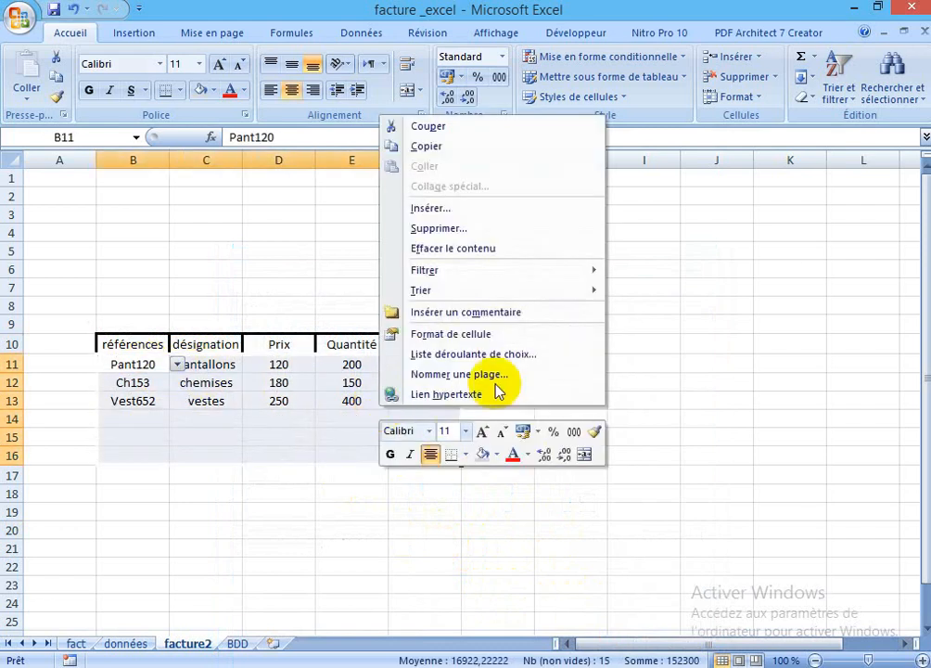
left_click(455, 336)
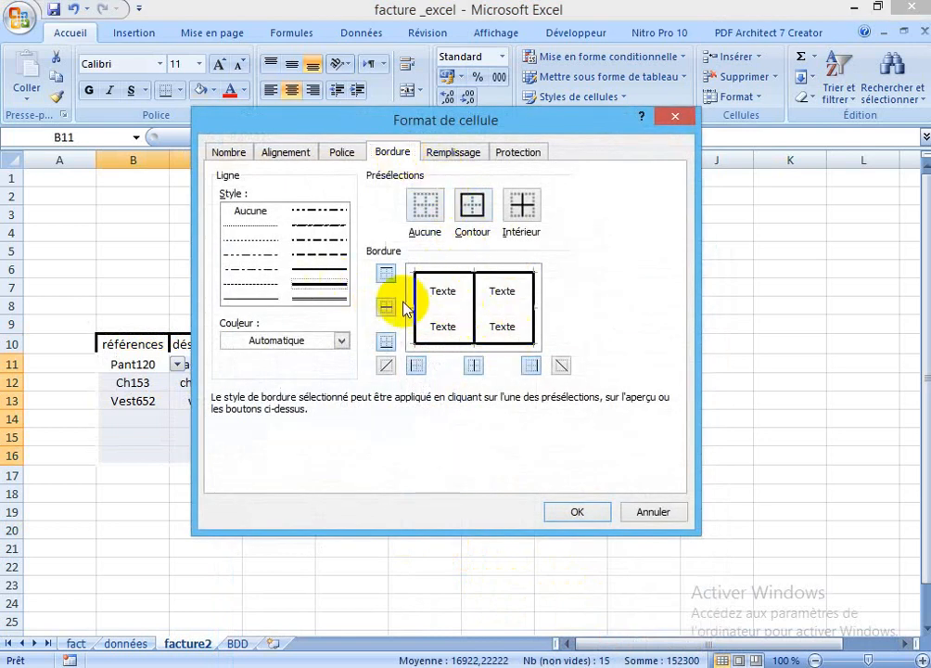
left_click(441, 308)
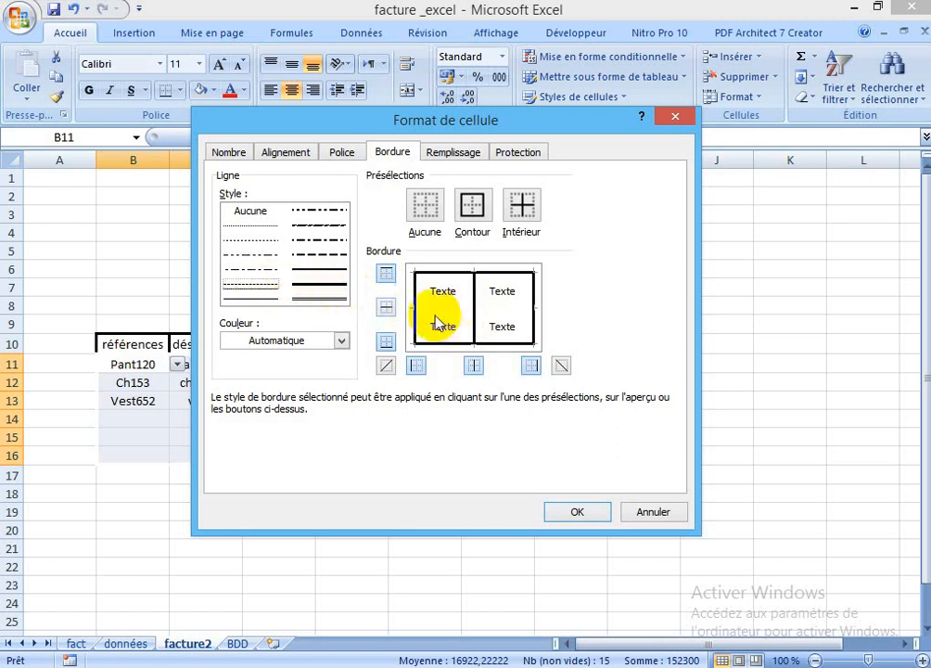
left_click(575, 512)
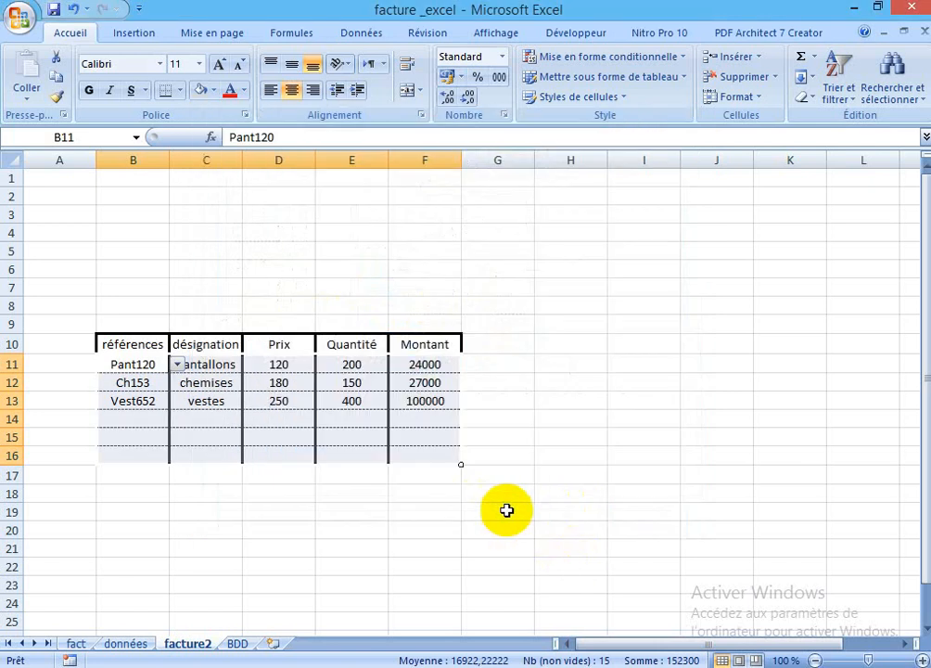
left_click(495, 511)
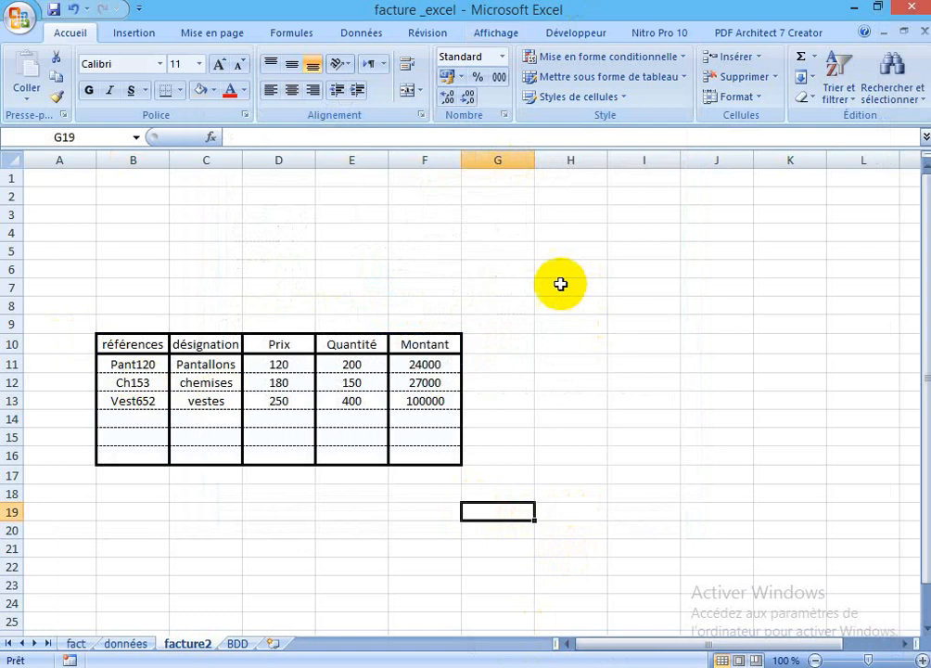
- Enter the label MB (HT) in E17 below the Quantité column
scroll(571, 422, "down", 1)
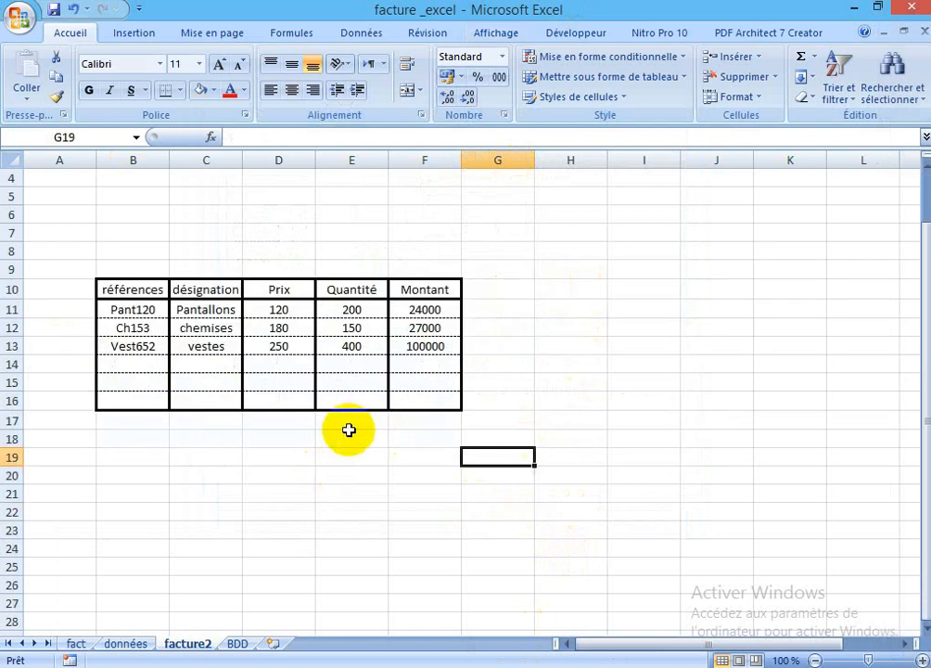
left_click(349, 426)
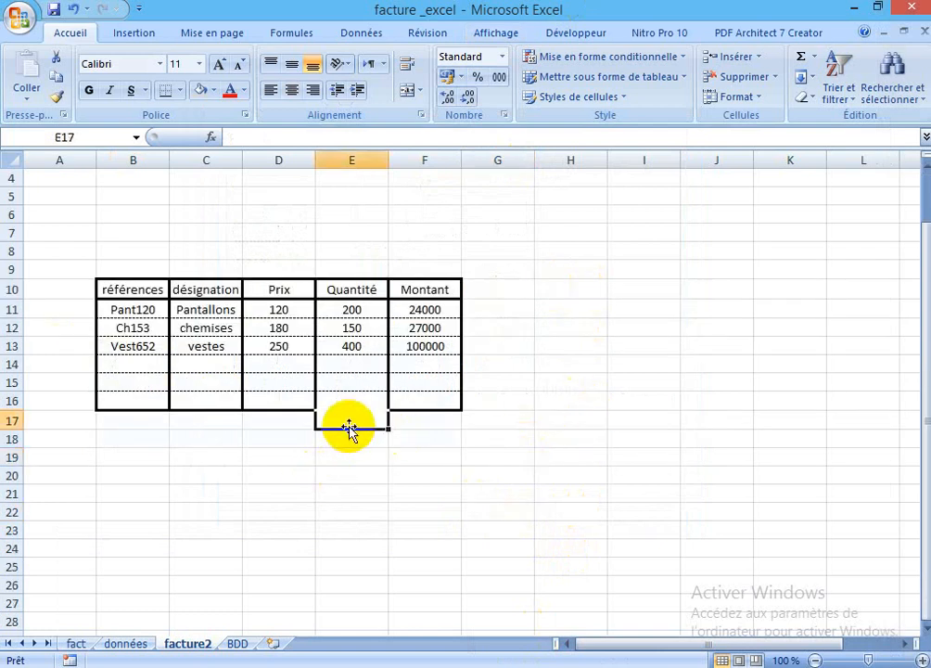
type("T")
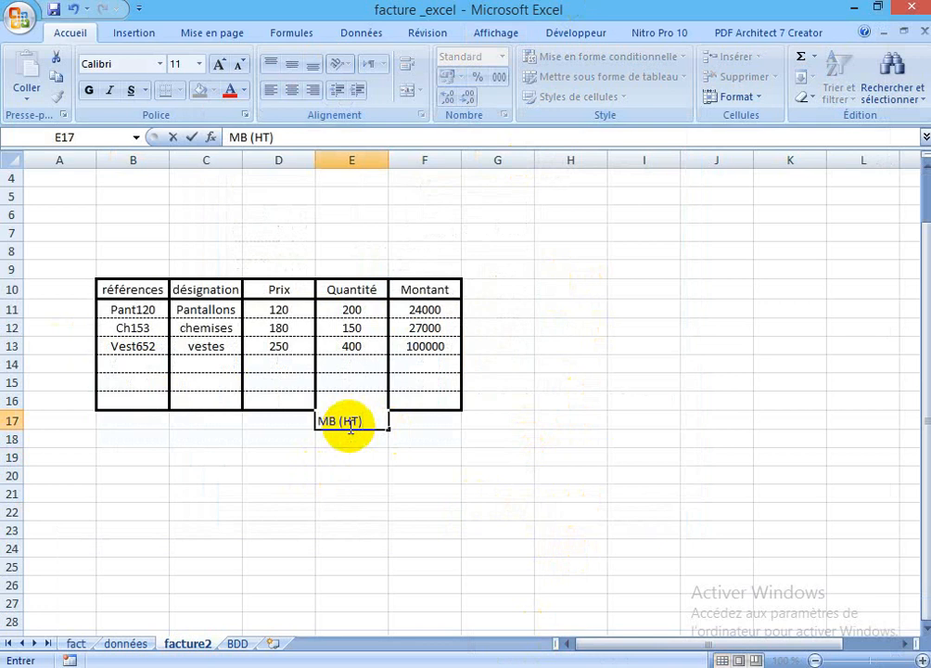
- Total the Montant column in F17 with the formula =SOMME(F11:F16)
left_click(432, 425)
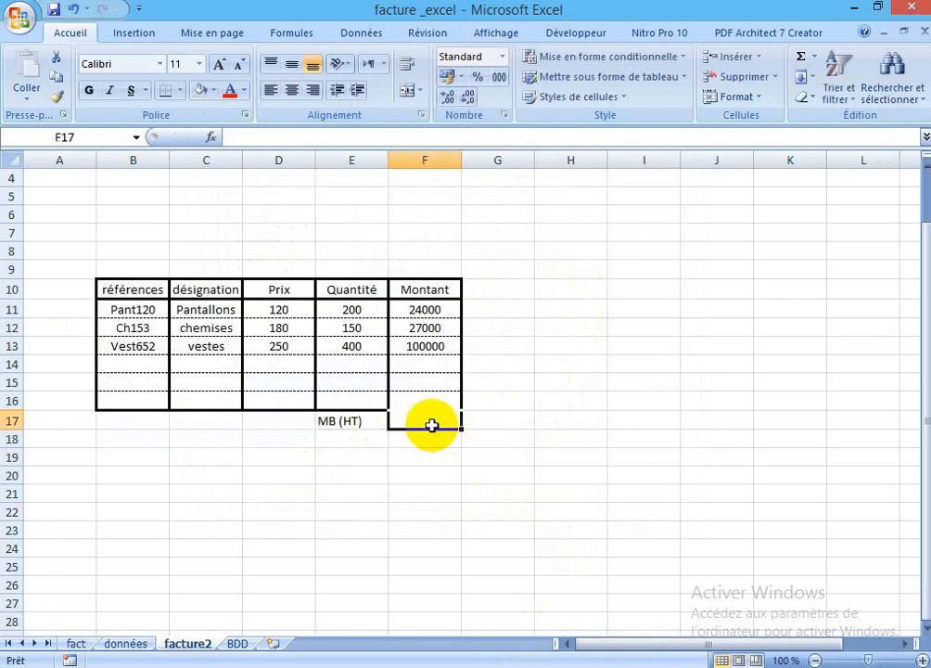
type("=")
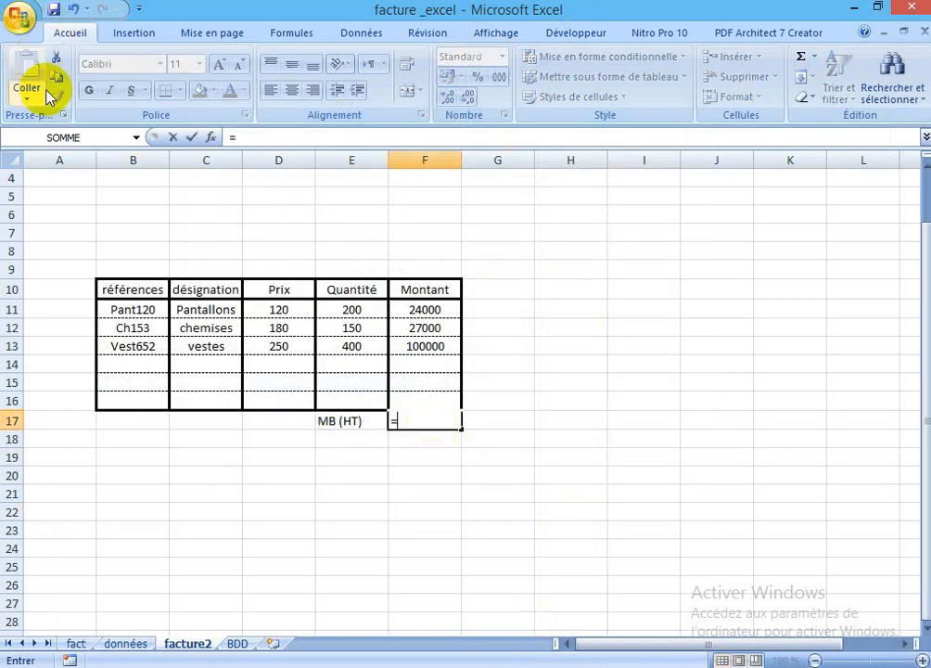
left_click(55, 138)
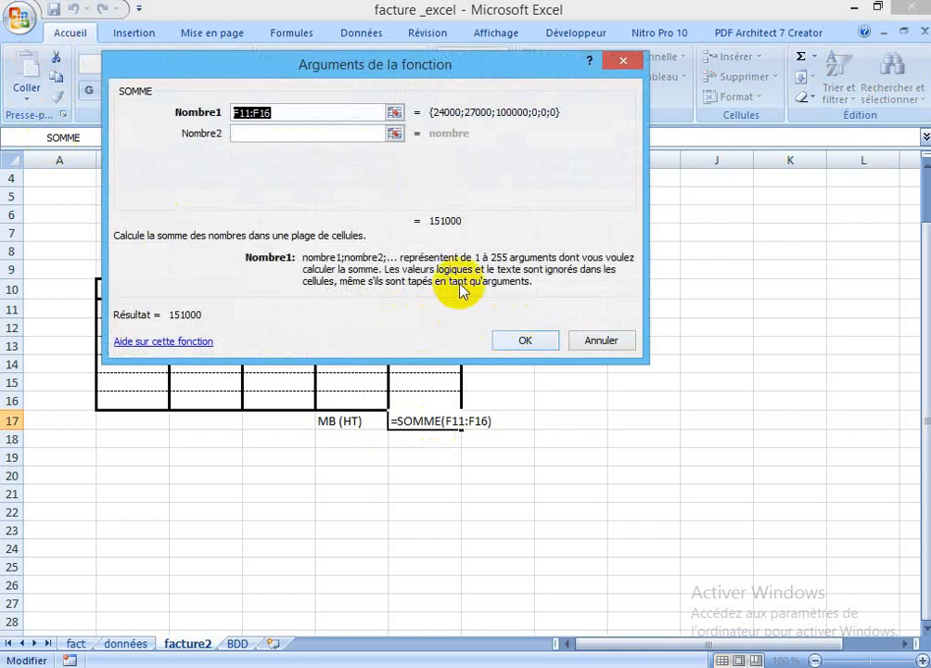
left_click_drag(483, 57, 864, 2)
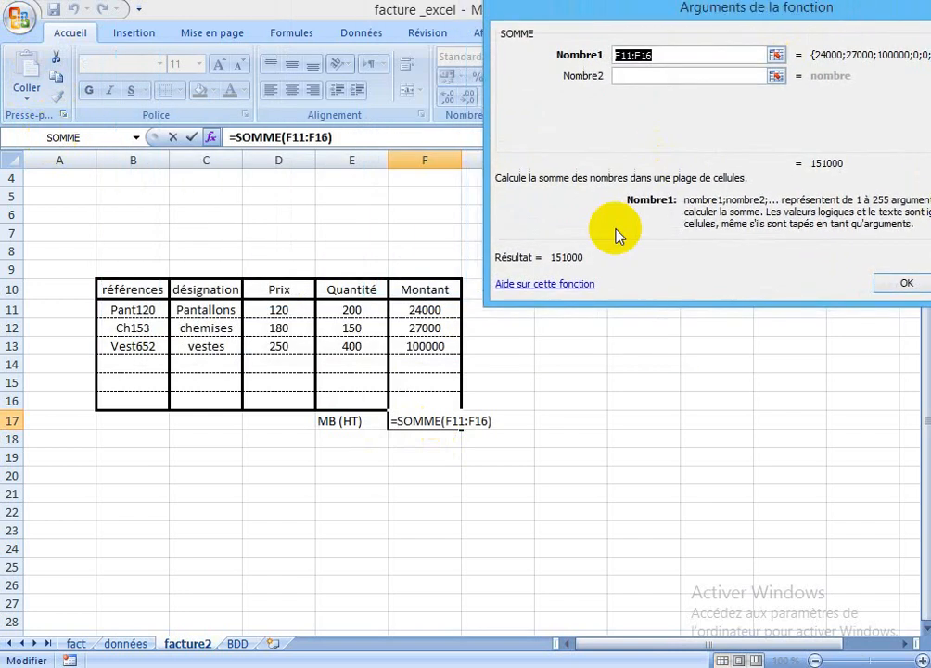
left_click_drag(434, 313, 434, 399)
key("Return")
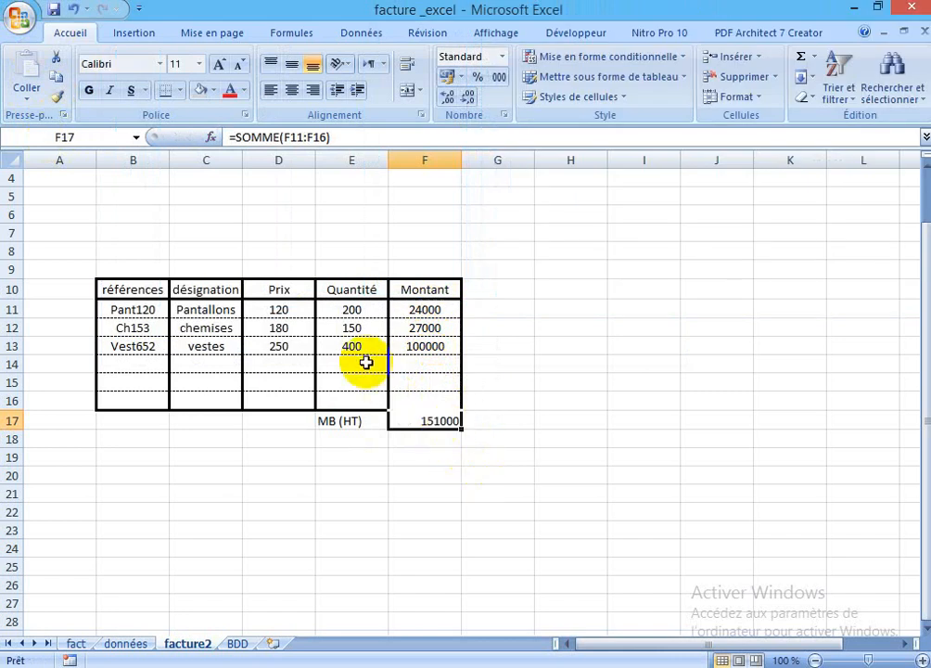
- Enter the label TVA in E18 and the 20% tax rate in I19
left_click(343, 446)
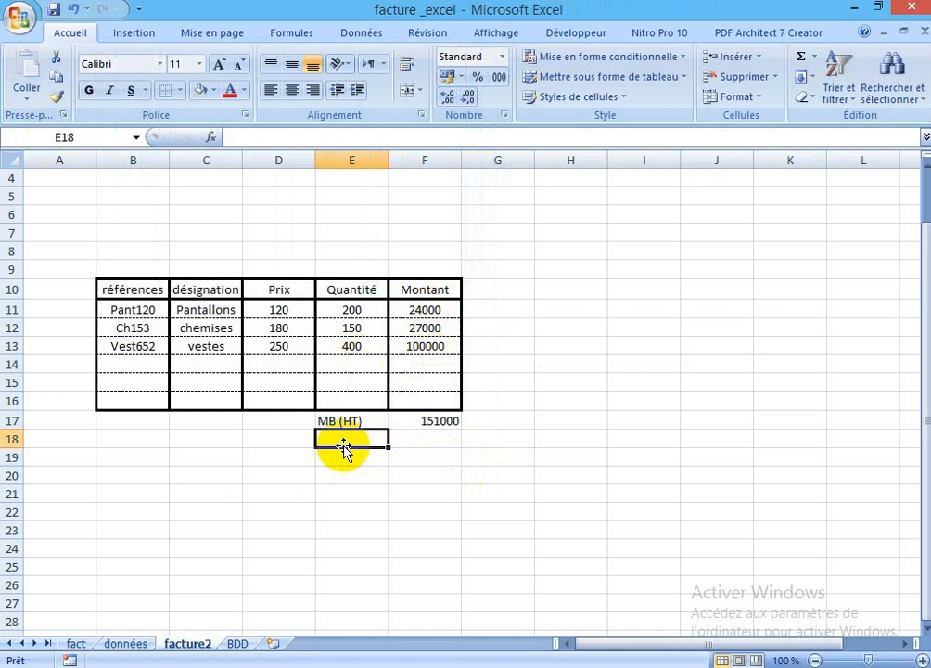
type("TVA")
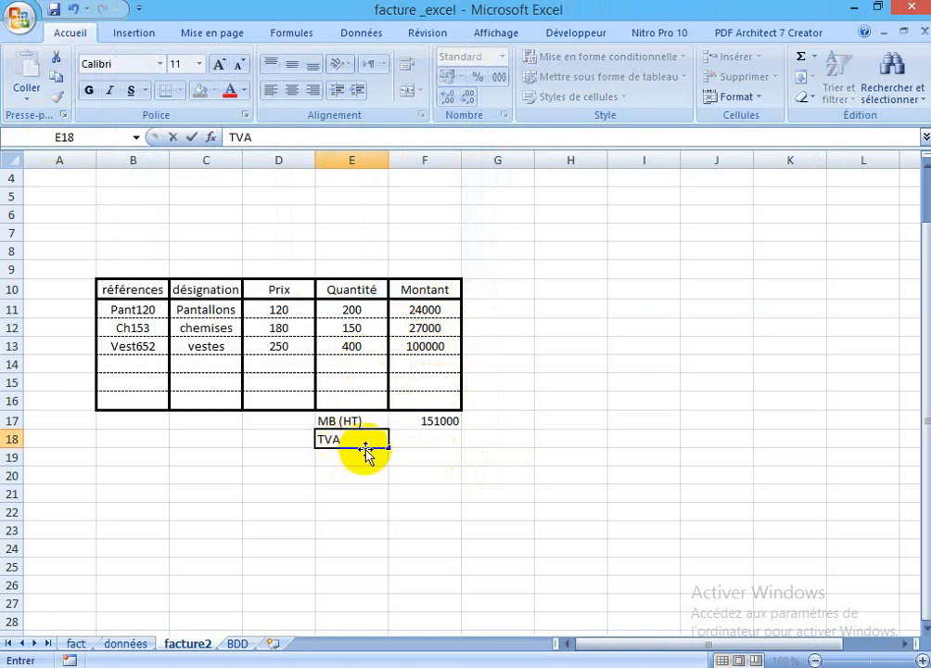
left_click(612, 459)
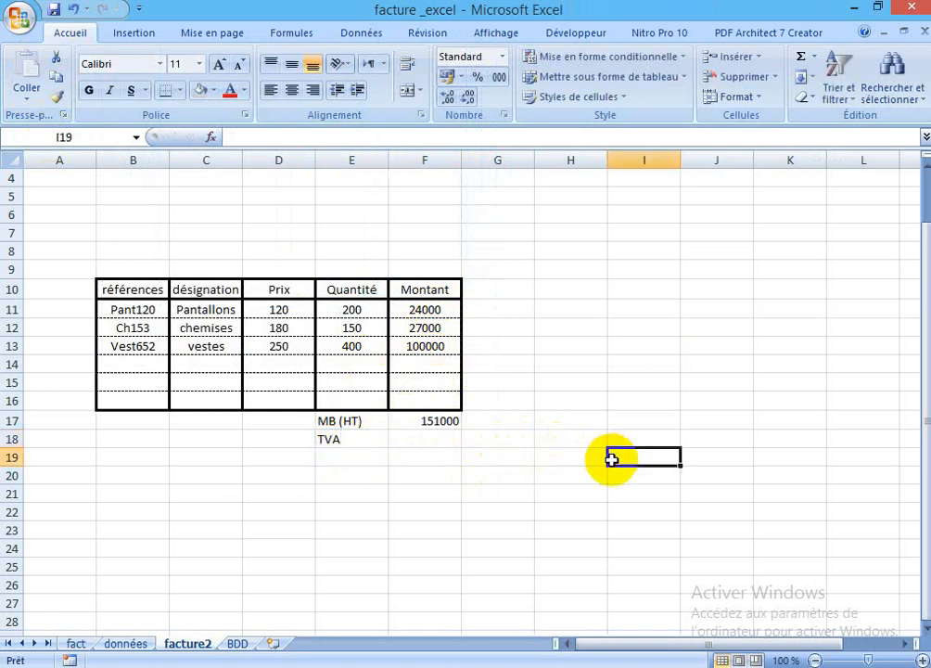
type("20")
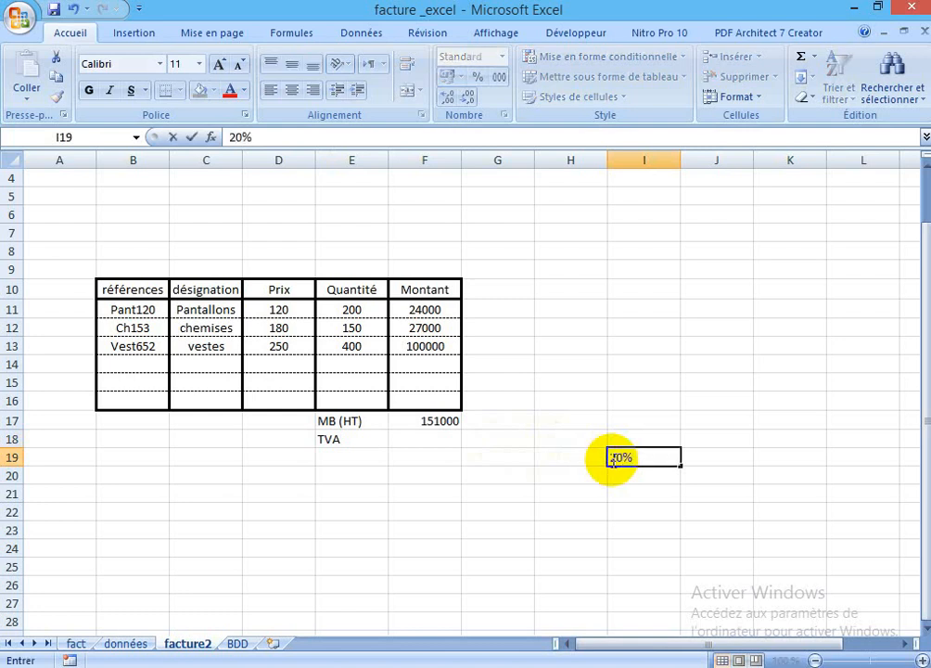
key("Return")
- Calculate the TVA amount in F18 with the formula =F17*I19
left_click(426, 442)
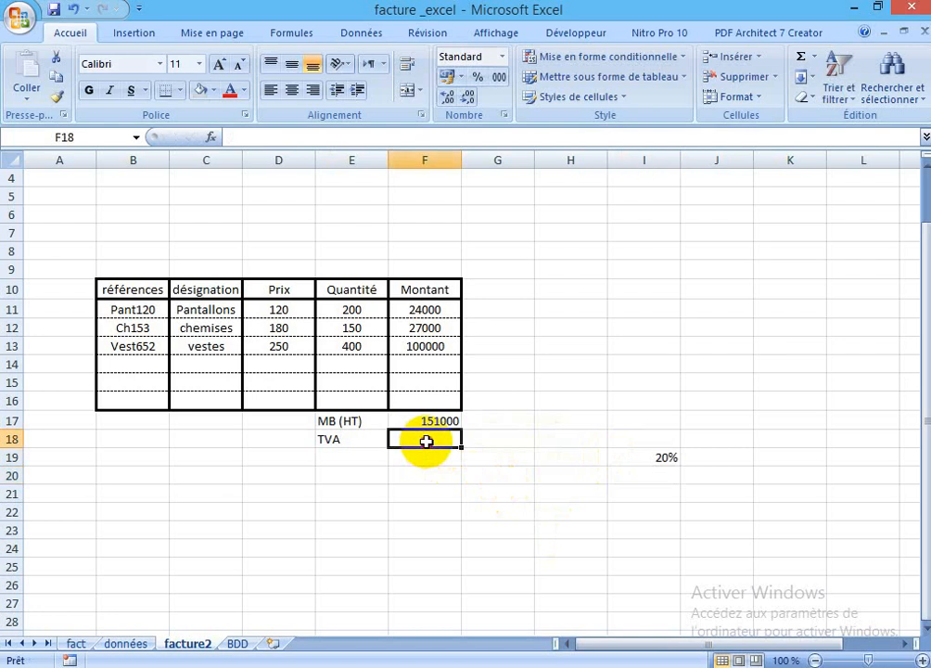
type("=")
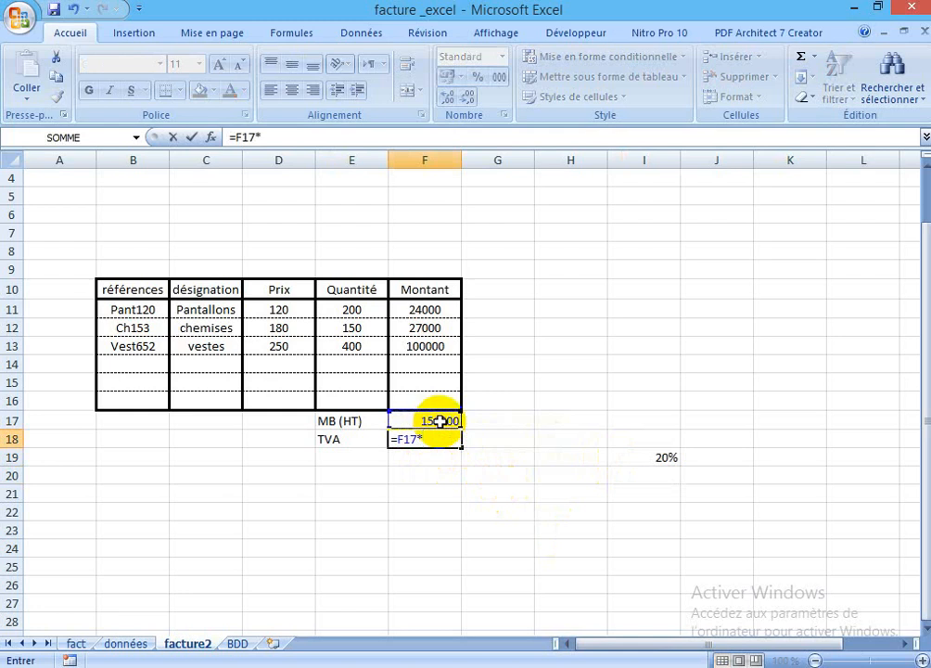
left_click(663, 461)
key("Return")
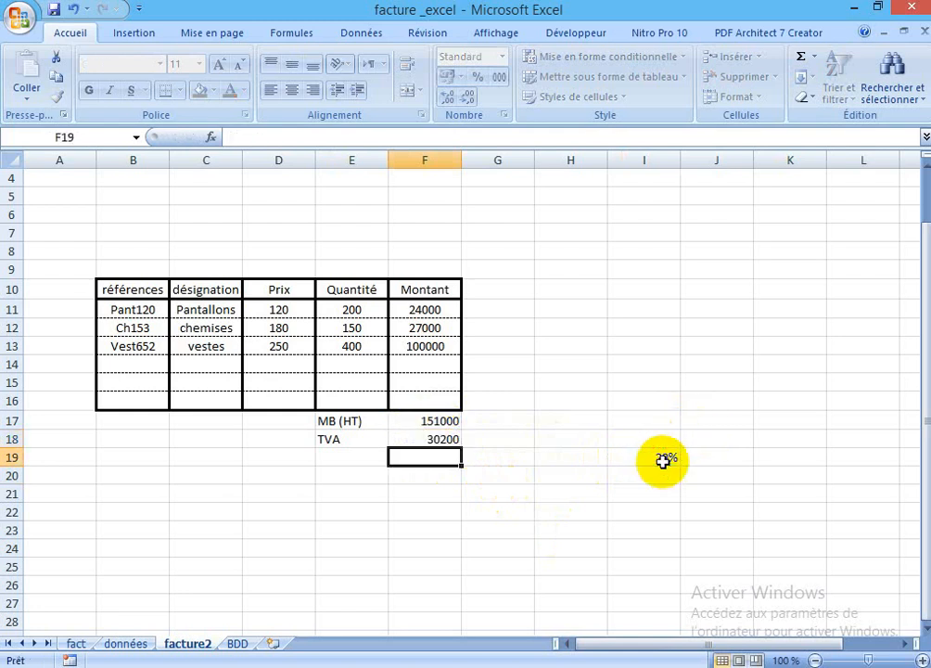
- Add the label NAP TCC in E19 and calculate its amount in F19 with =F17+F18
left_click(340, 461)
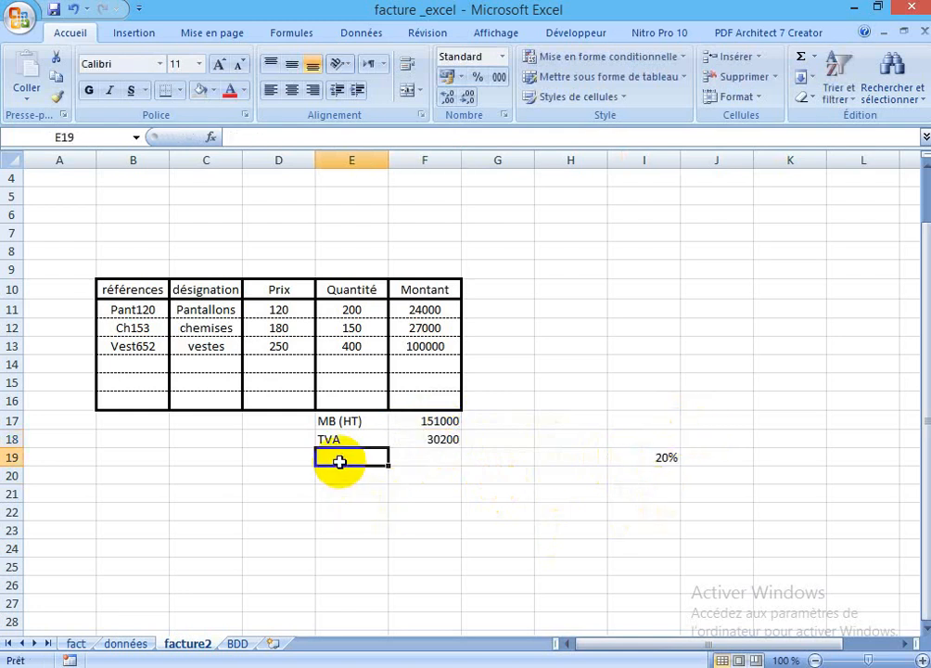
type("NAP TCC")
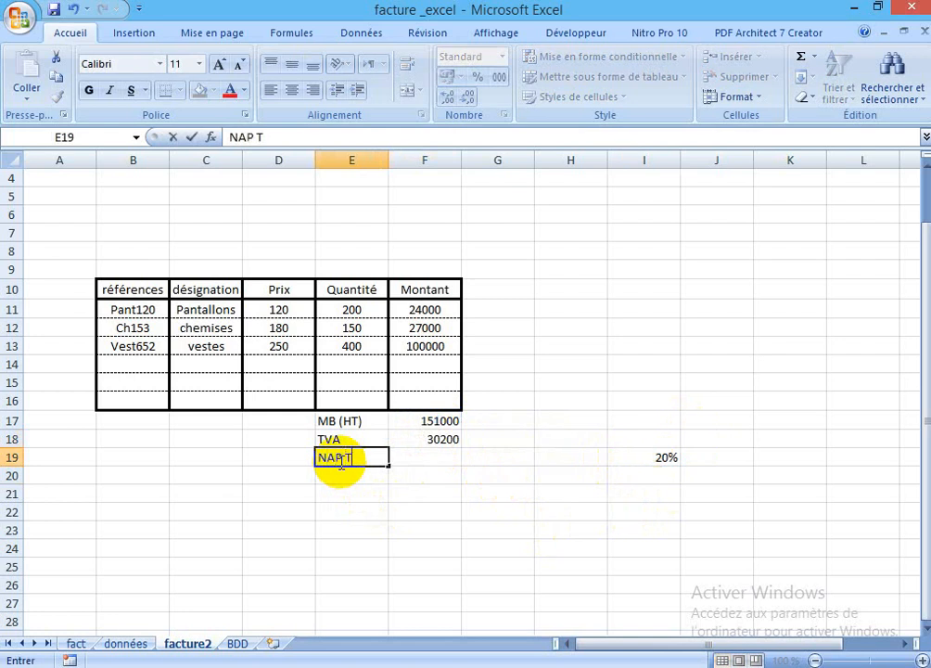
left_click(431, 458)
type("=")
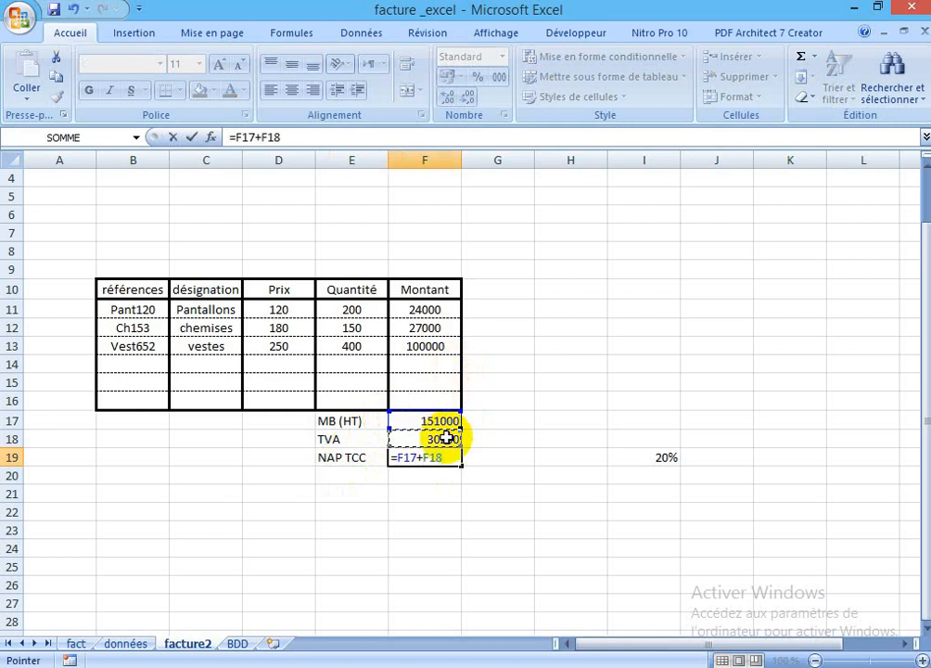
key("Return")
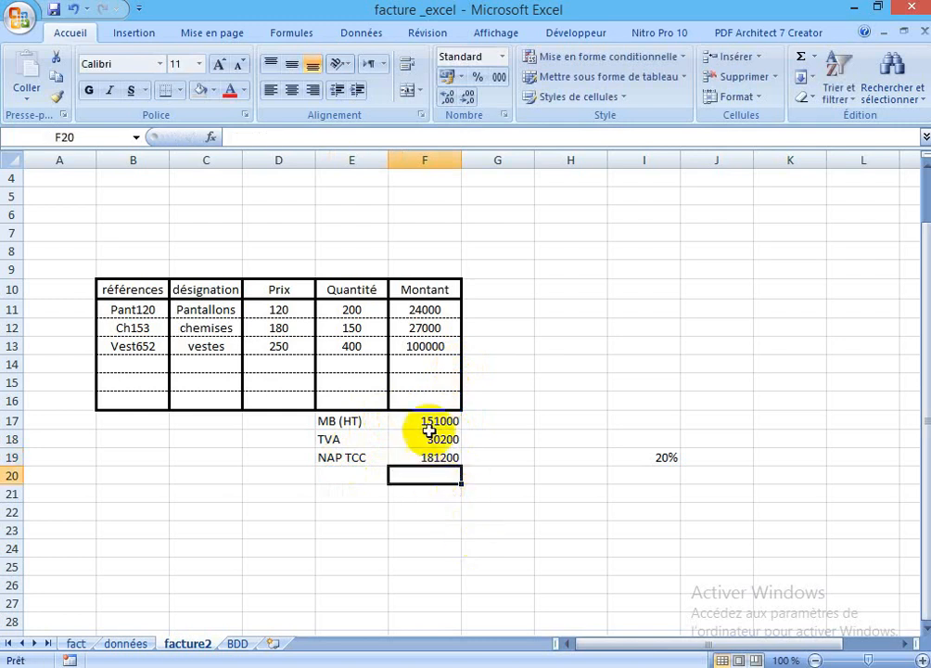
- Try giving the whole range B17:F19 a thick outline, thick vertical dividers and dashed horizontal lines
left_click_drag(136, 430, 424, 457)
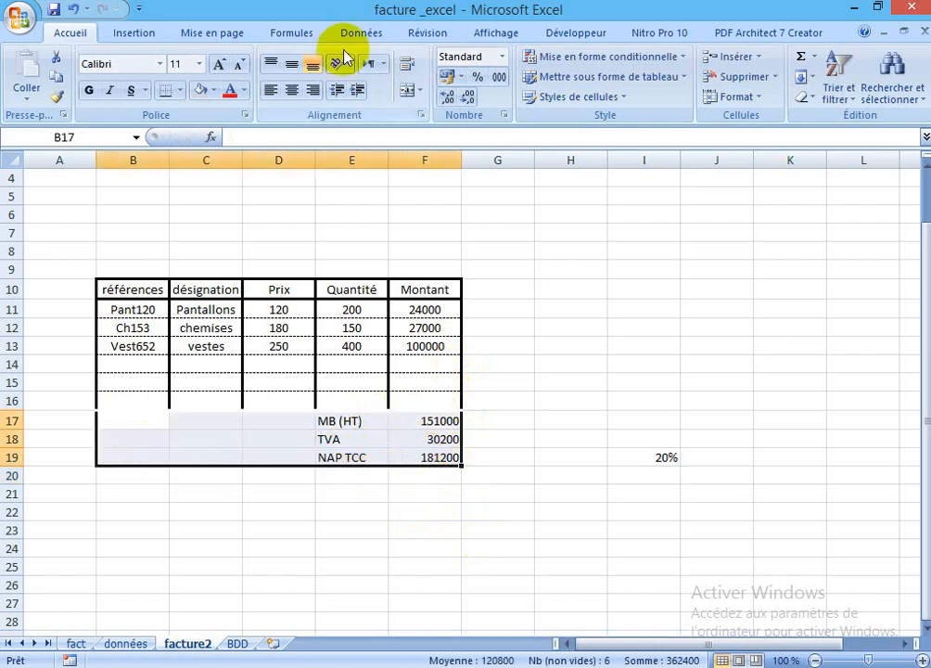
right_click(349, 422)
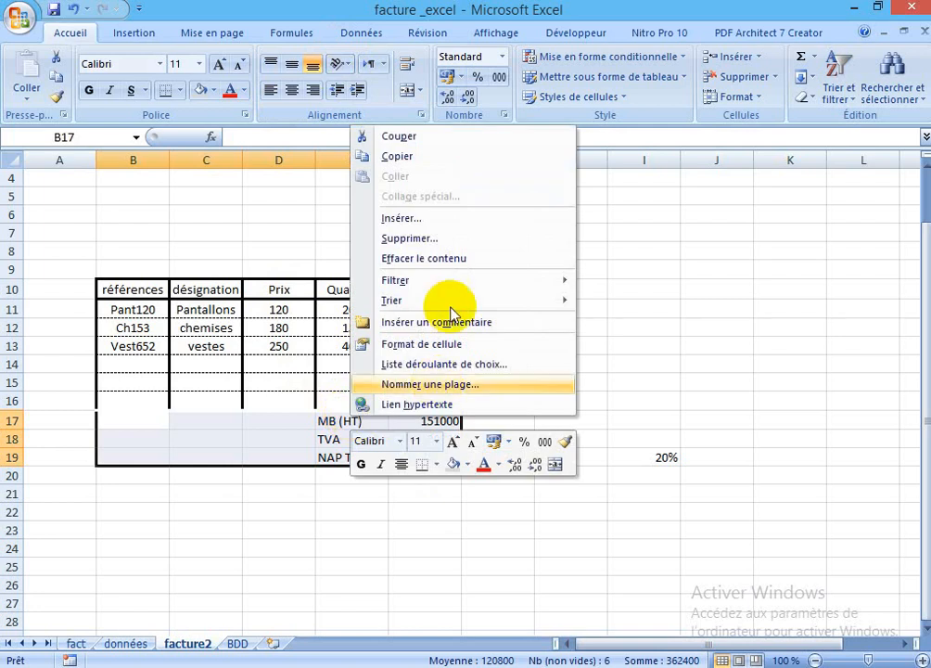
left_click(417, 344)
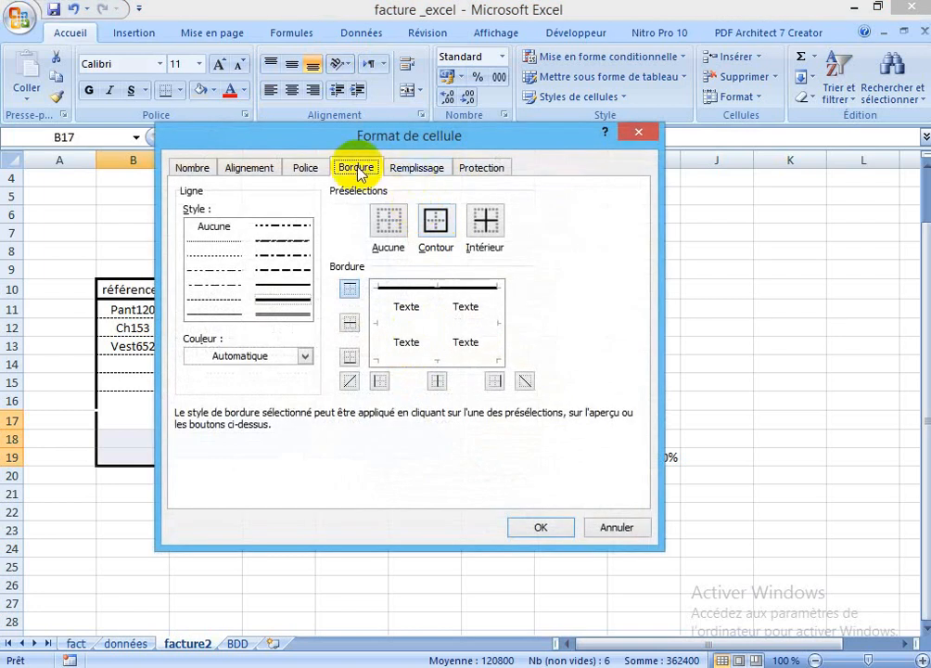
left_click(377, 316)
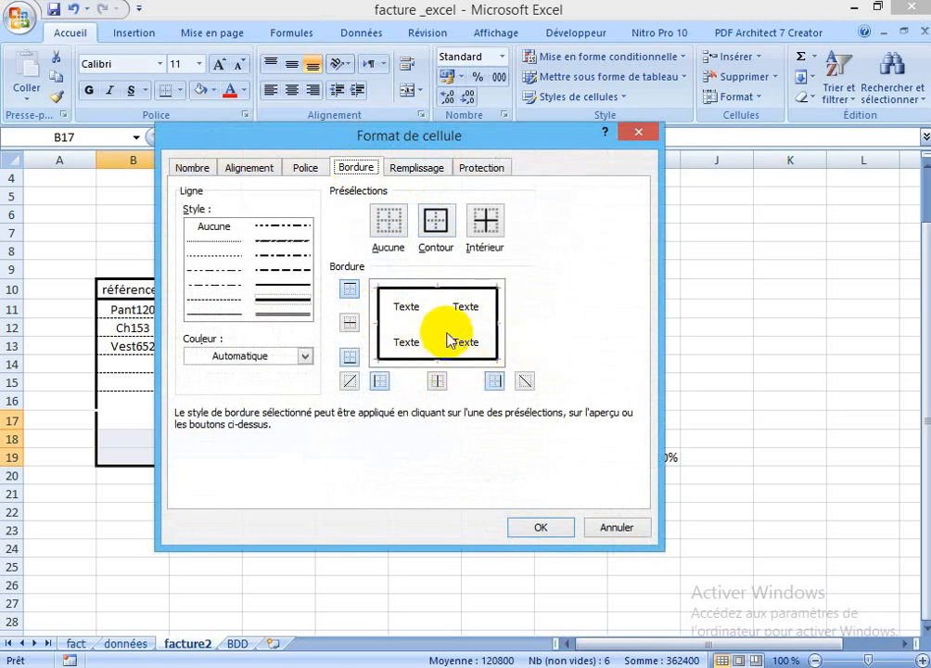
left_click(214, 301)
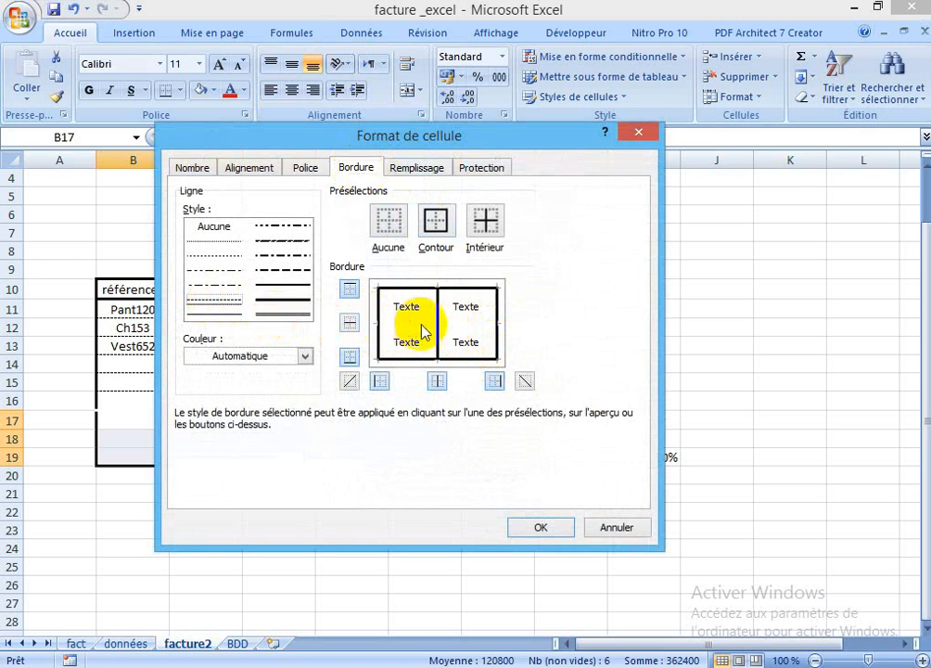
left_click(548, 527)
left_click(524, 499)
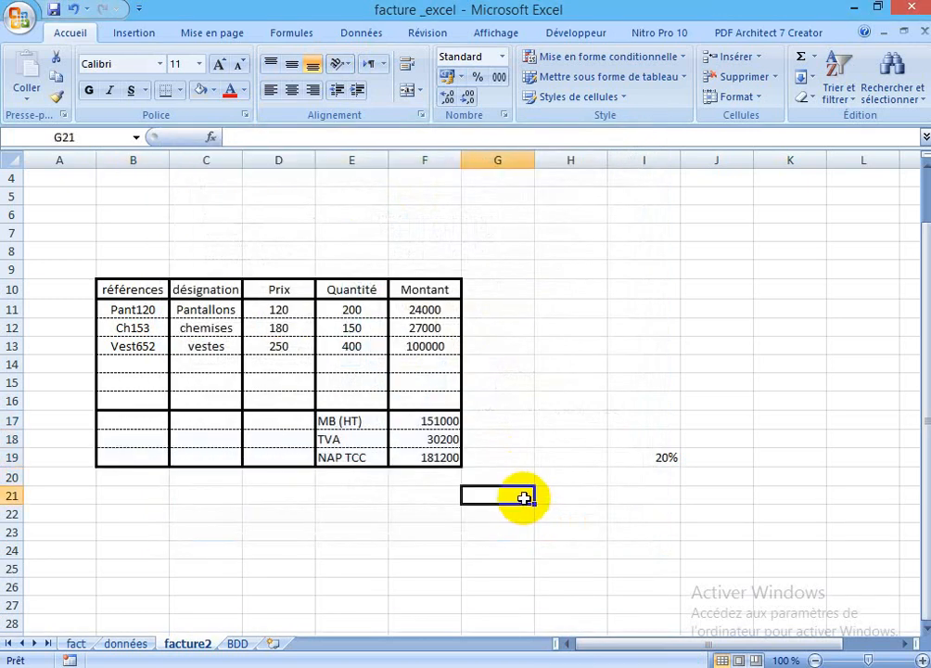
- Undo the border formatting applied to B17:F19
left_click_drag(151, 424, 258, 447)
right_click(258, 446)
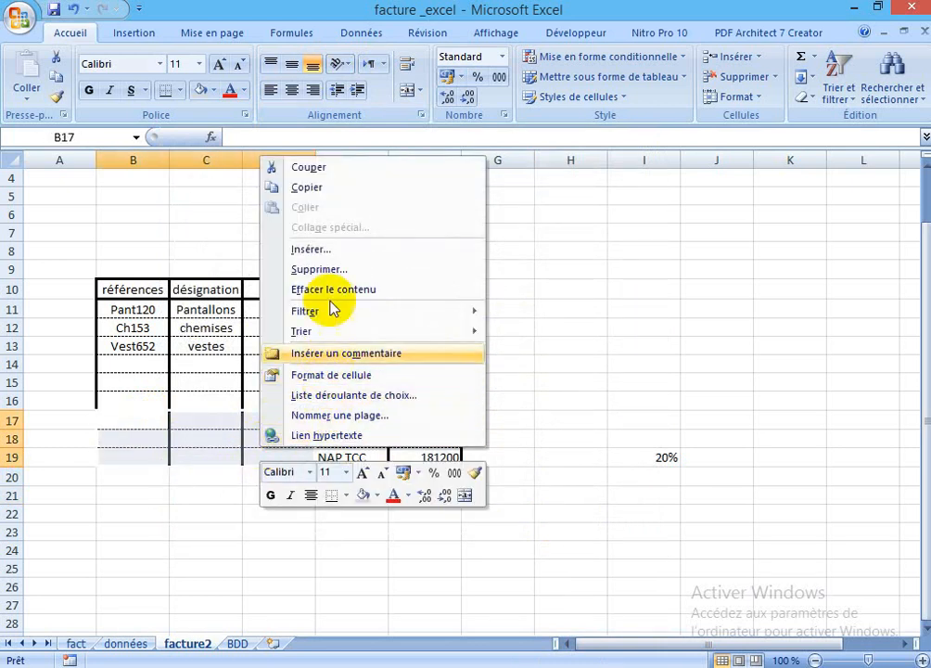
mouse_move(332, 332)
left_click(137, 425)
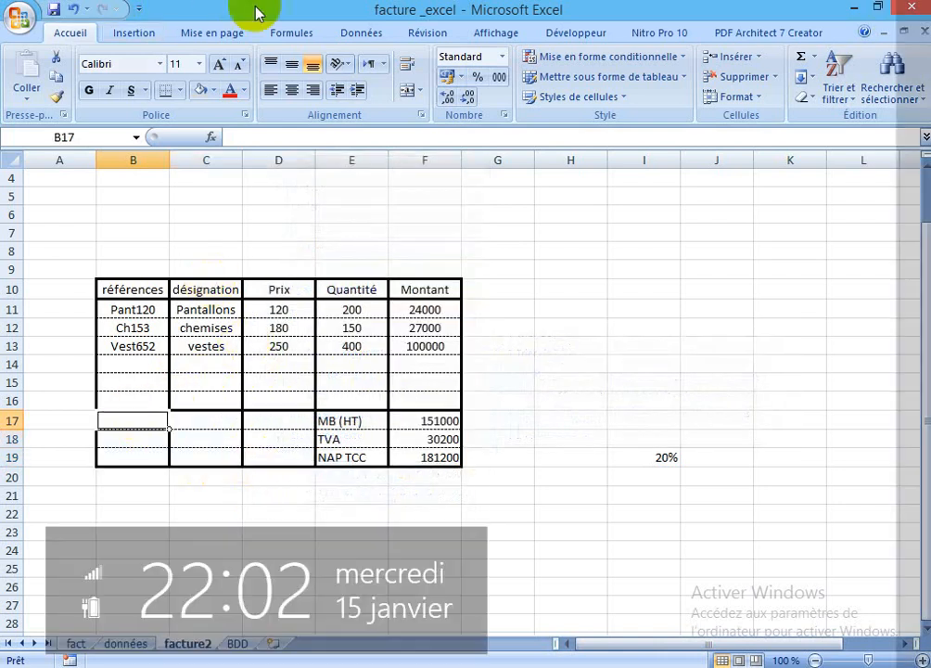
left_click(72, 13)
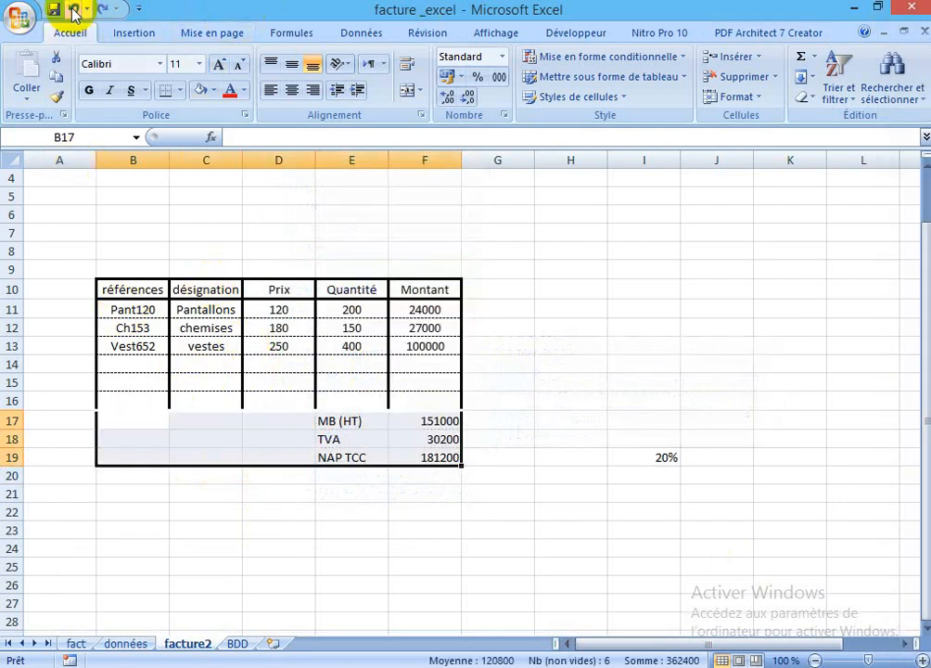
left_click(287, 476)
left_click(365, 472)
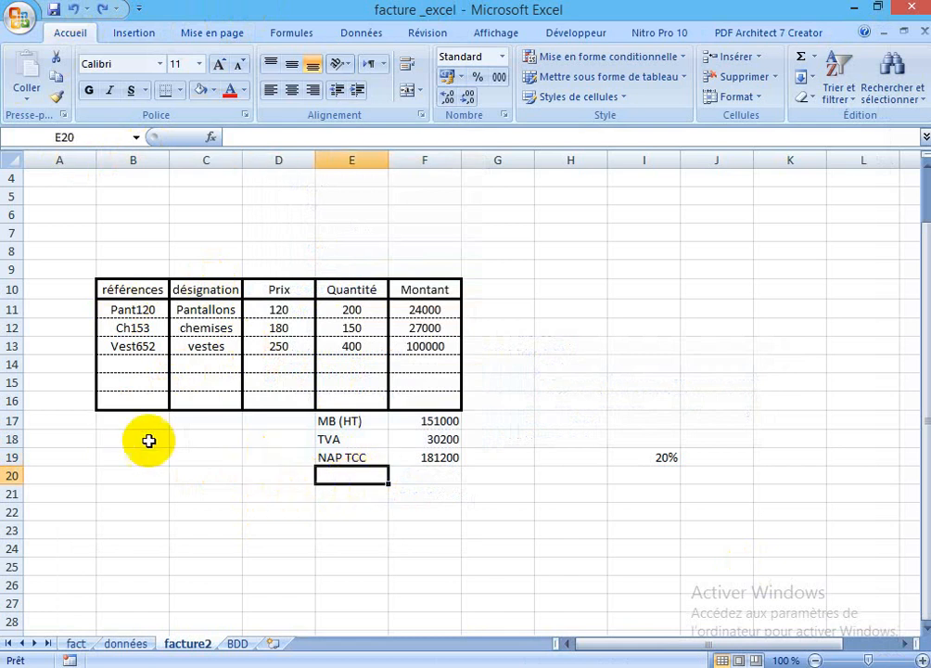
- Give the totals block E17:F19 a thick outline, a thick vertical divider and dashed horizontal lines between rows
left_click_drag(357, 425, 425, 457)
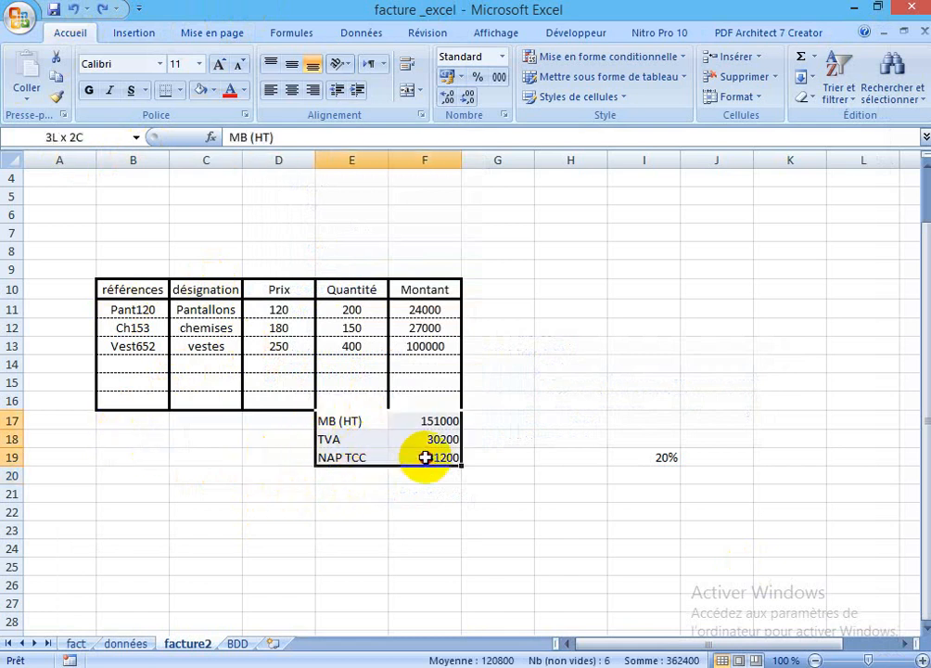
right_click(374, 451)
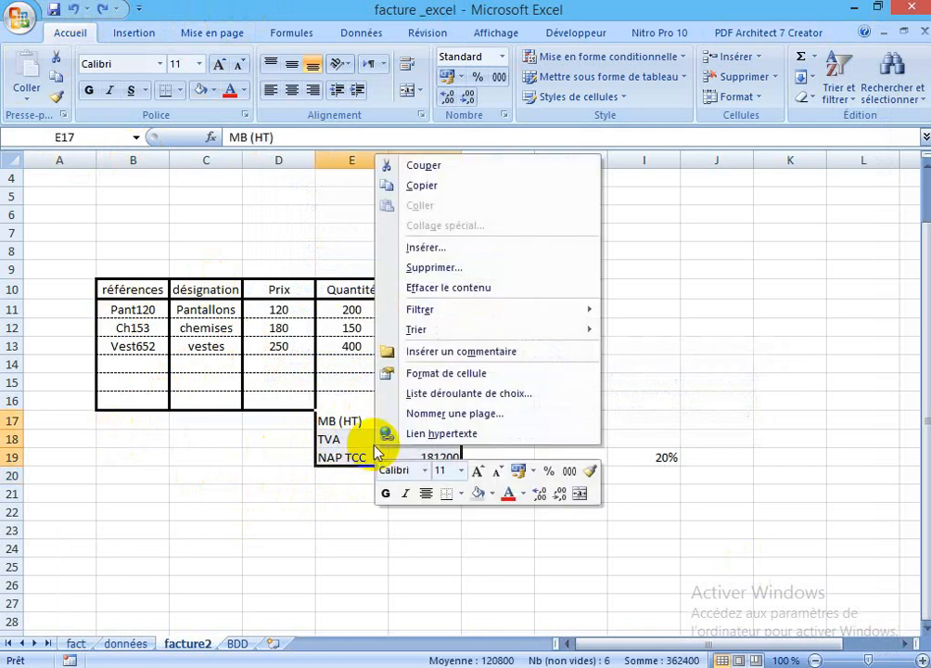
left_click(452, 374)
left_click(476, 251)
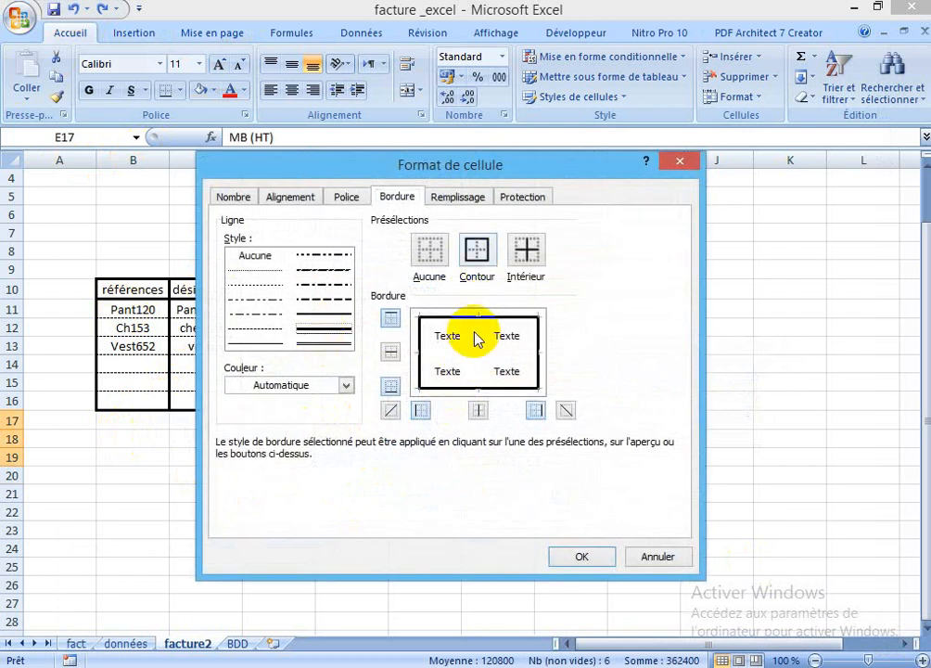
left_click(477, 338)
left_click(477, 363)
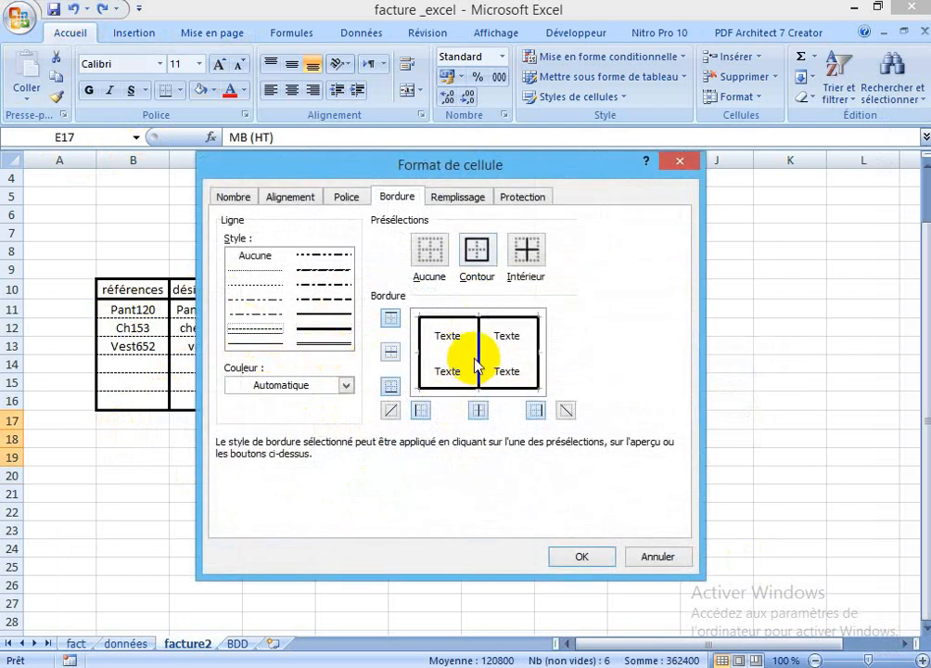
left_click(351, 337)
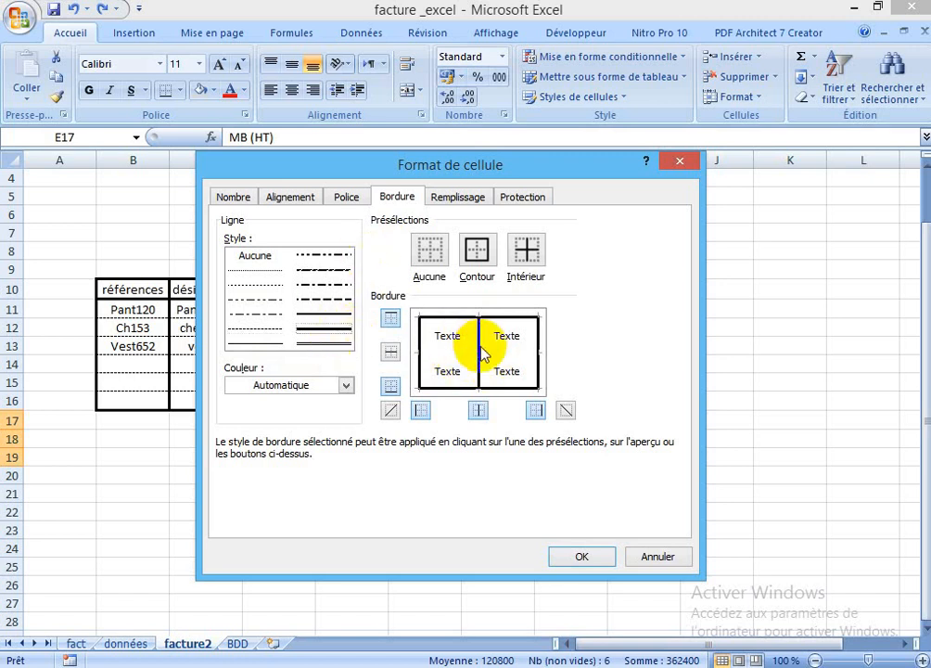
left_click(256, 328)
left_click(443, 360)
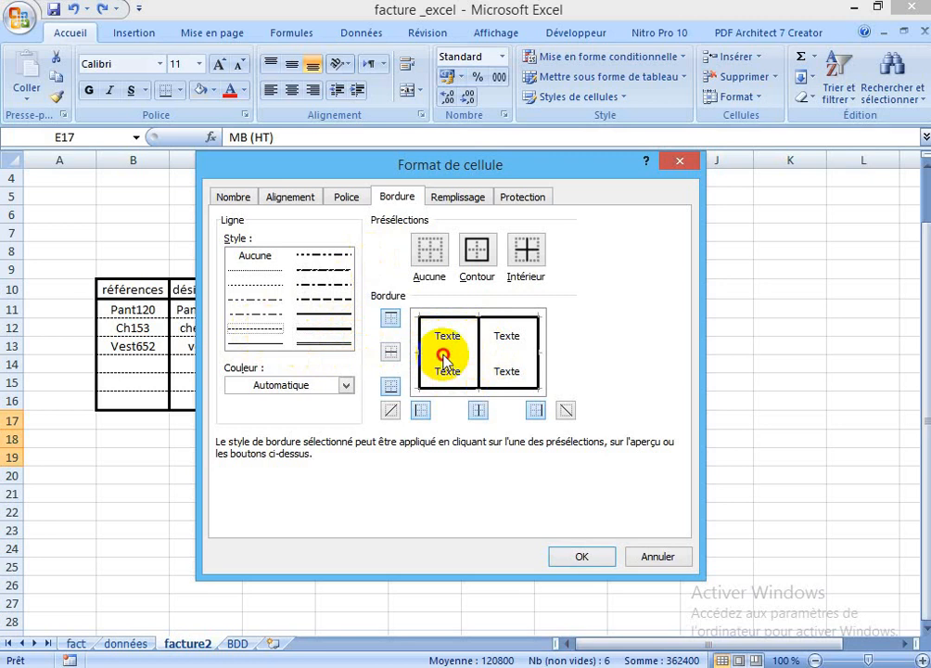
left_click(584, 557)
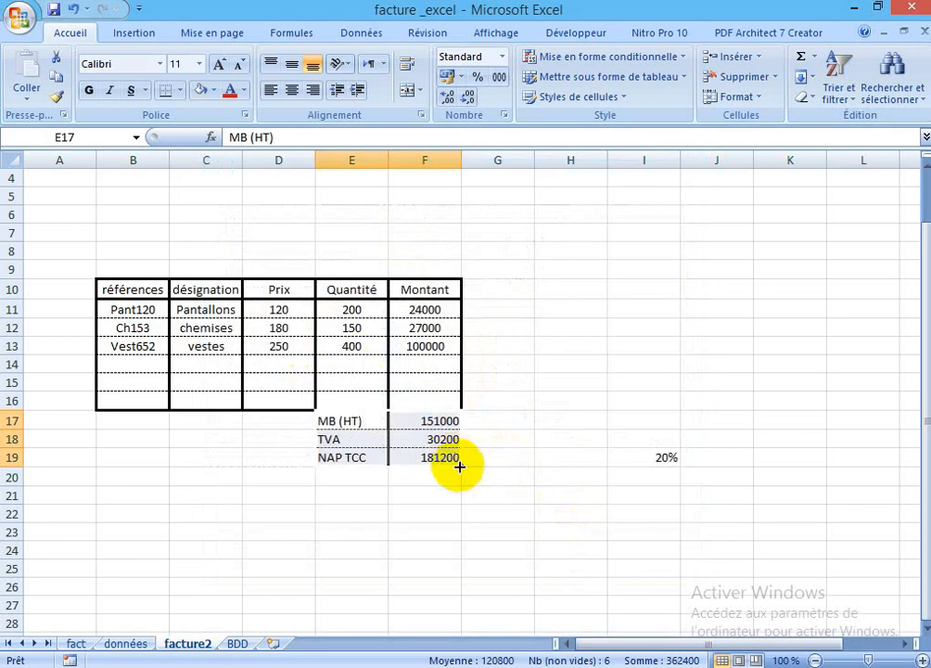
left_click(544, 474)
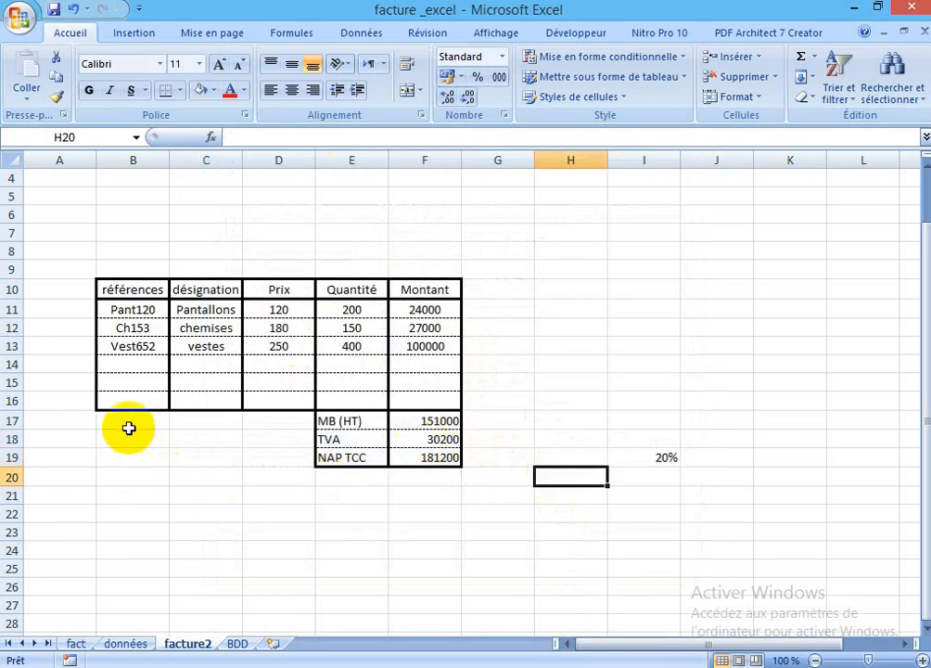
- Complete a thick outline around the empty block B17:D19, without any inner lines
left_click_drag(129, 428, 265, 453)
right_click(250, 451)
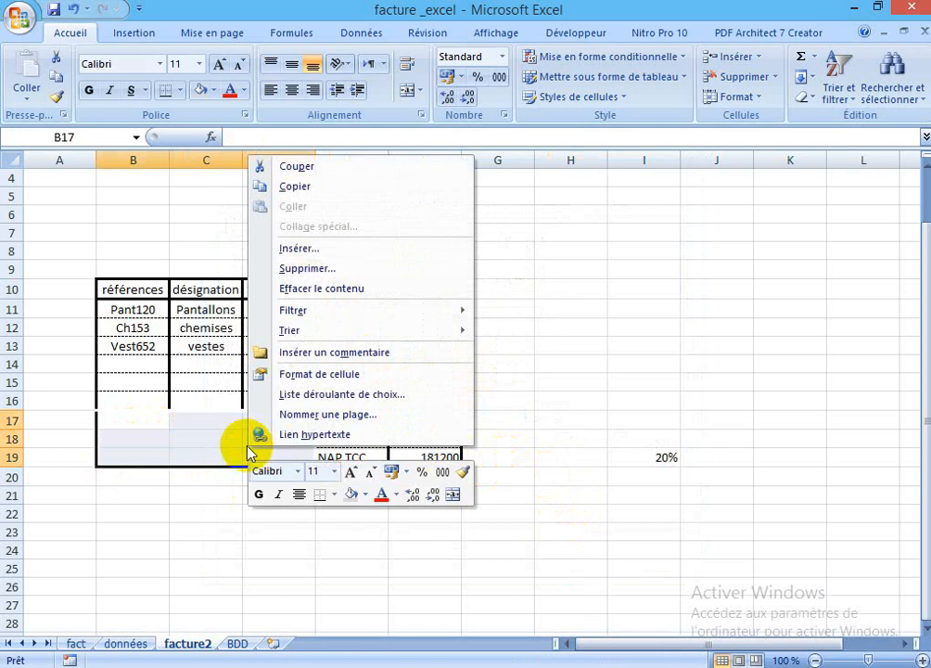
left_click(322, 375)
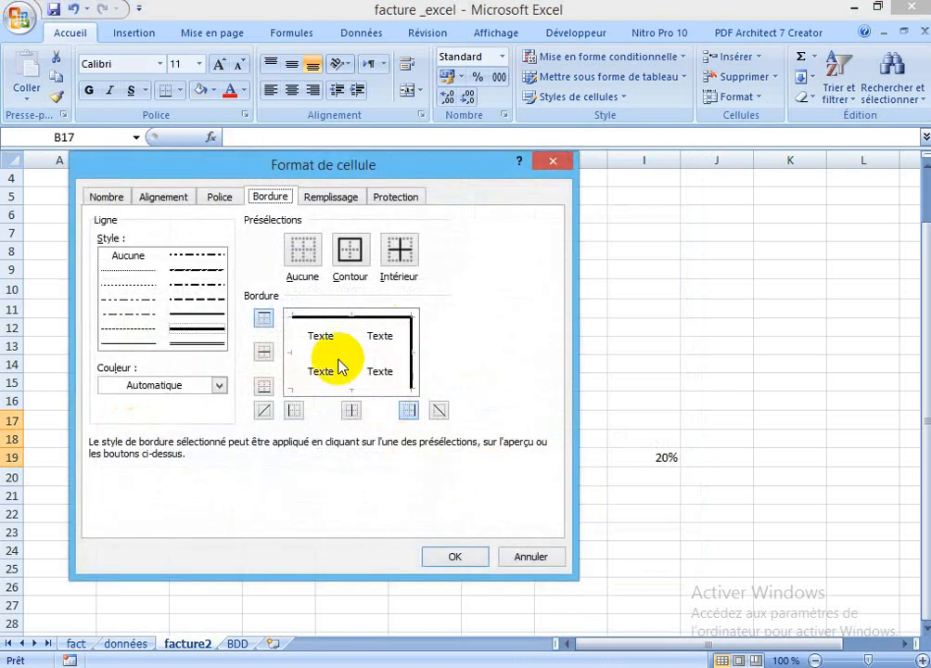
left_click(293, 352)
left_click(356, 389)
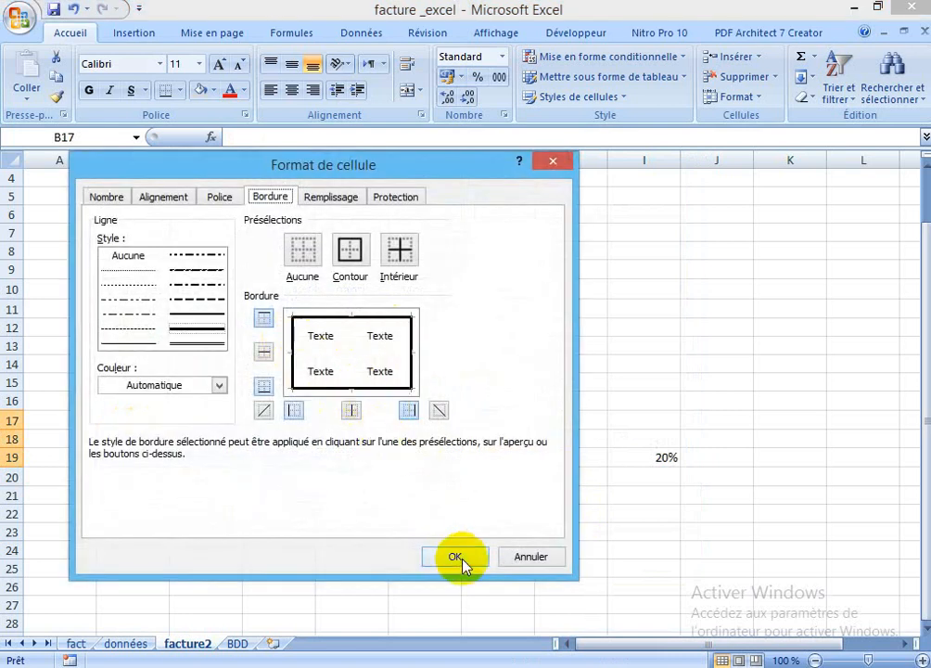
left_click(455, 557)
left_click(566, 496)
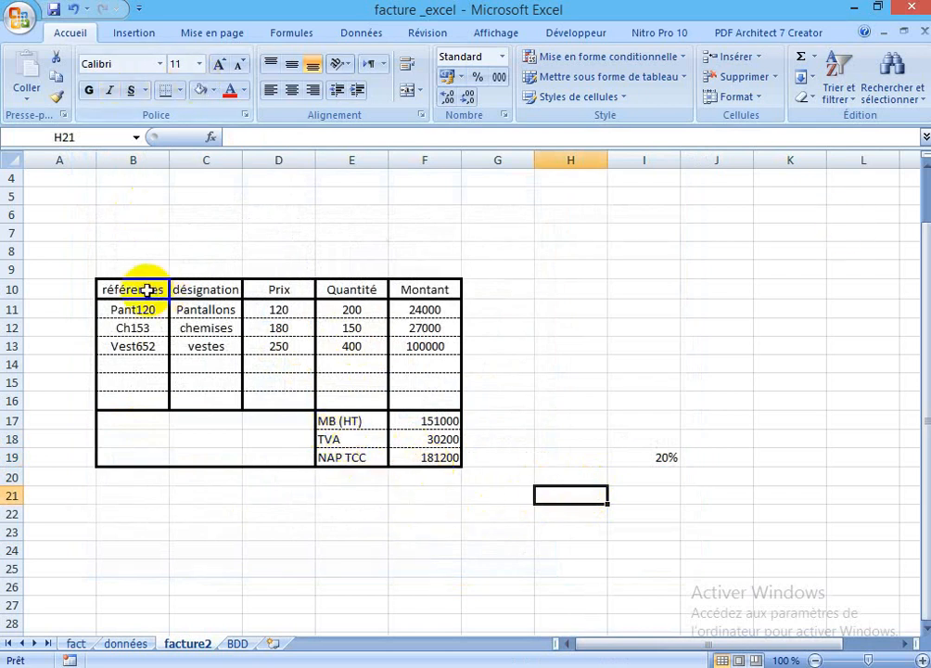
- Make the invoice header row B10:F10 bold
left_click_drag(145, 290, 427, 290)
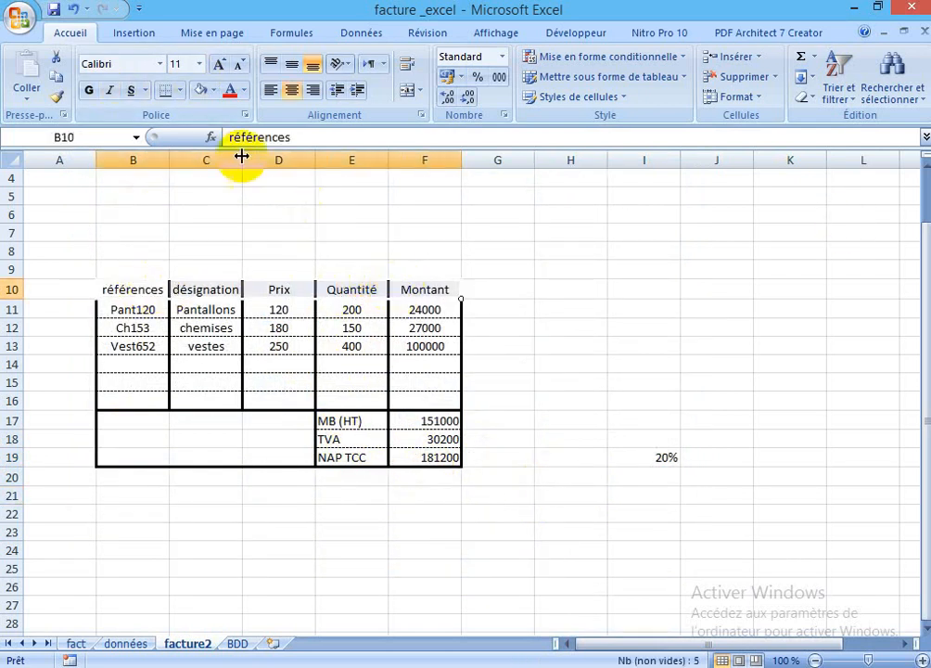
left_click(86, 91)
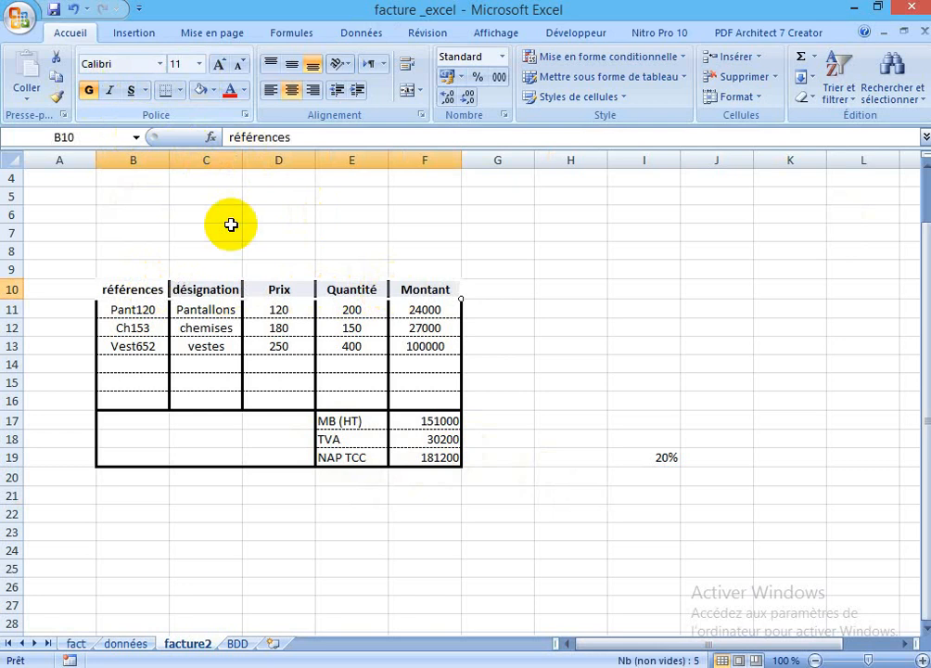
- Fill the invoice header row B10:F10 with a light red theme colour
left_click(212, 90)
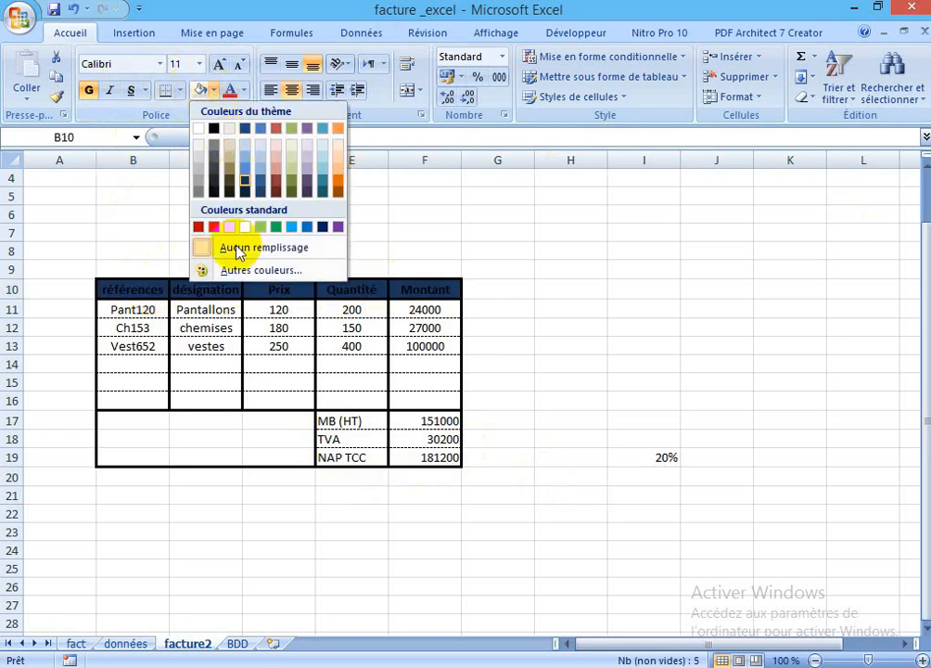
left_click(281, 165)
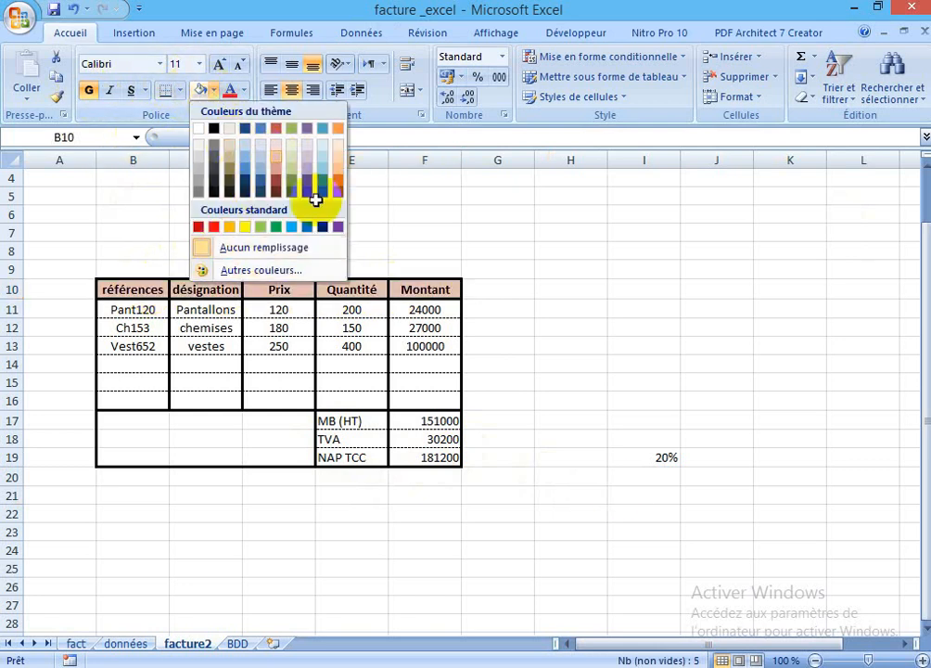
left_click(603, 477)
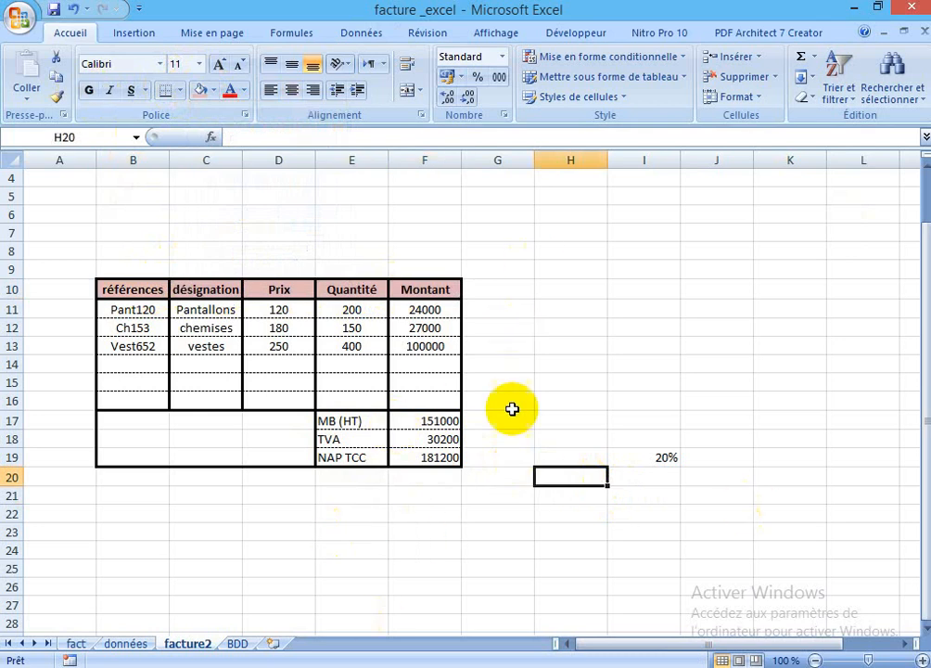
- Widen columns B and E, and enter ATLAS in B4 and AMAL in E7 above the invoice table
left_click_drag(169, 160, 217, 167)
left_click(134, 181)
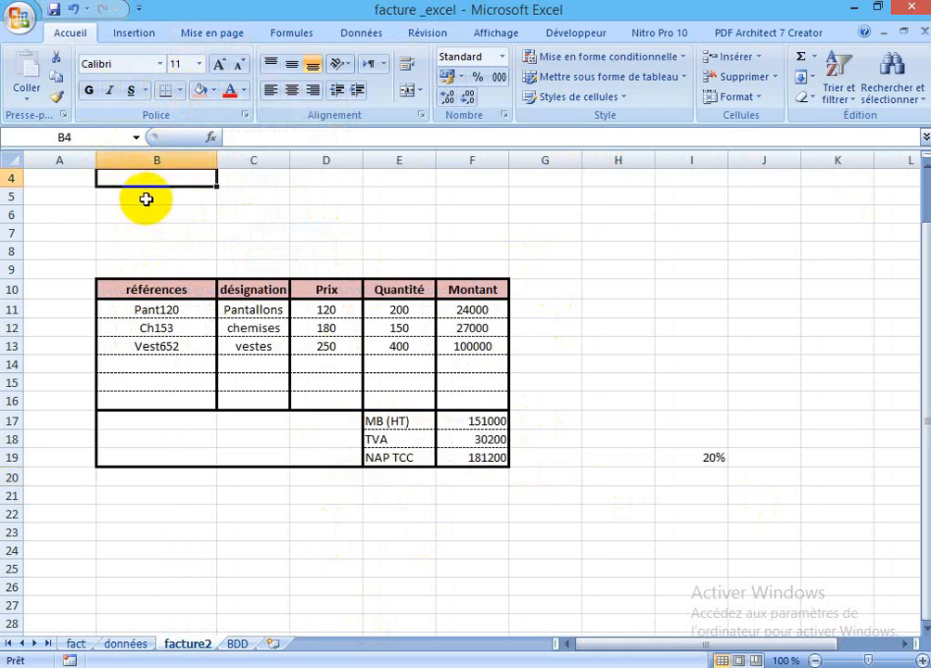
type("ATLAS")
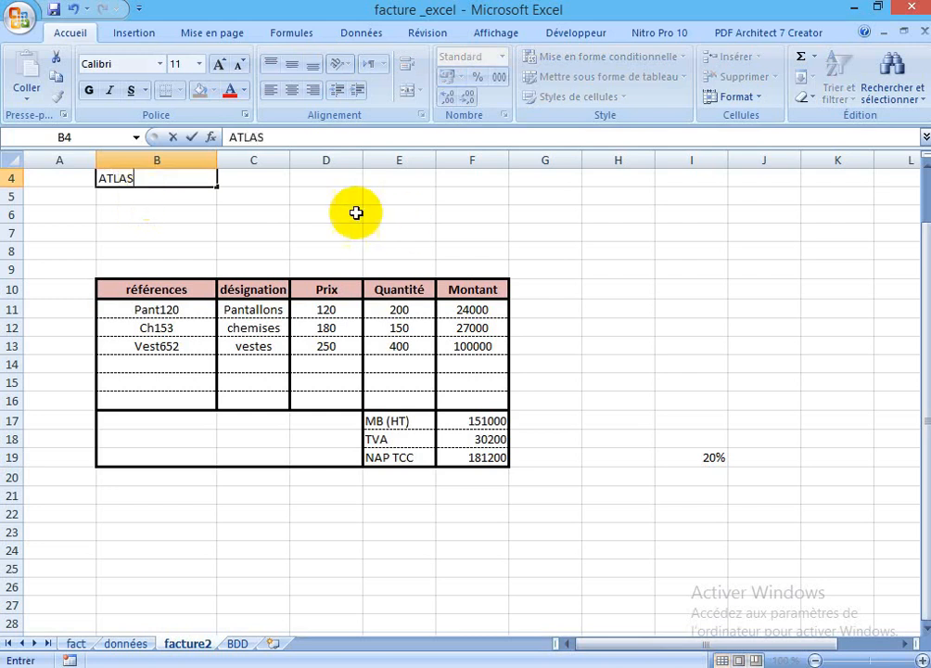
left_click(380, 233)
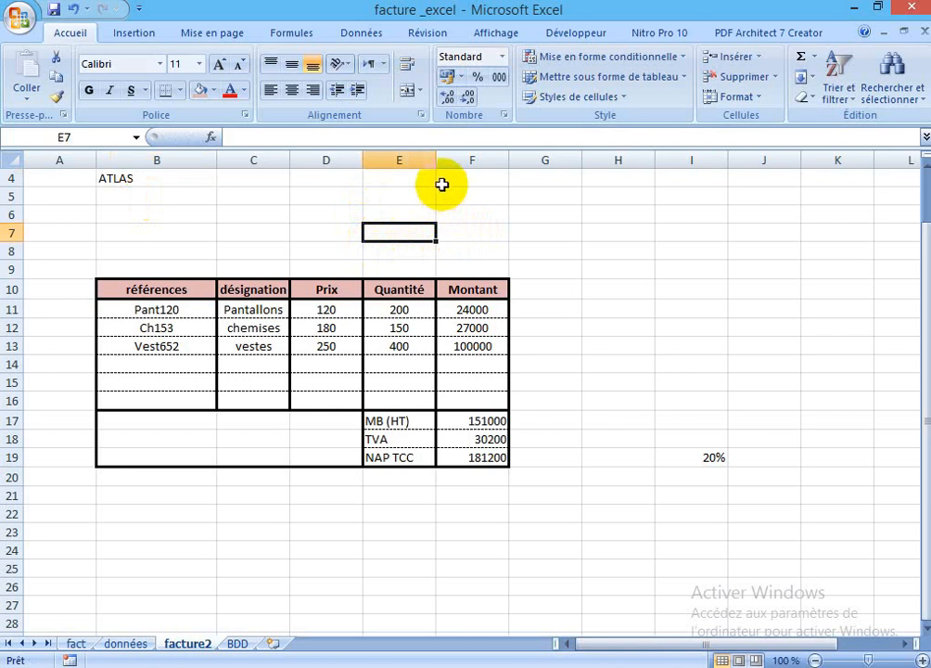
left_click_drag(437, 160, 445, 162)
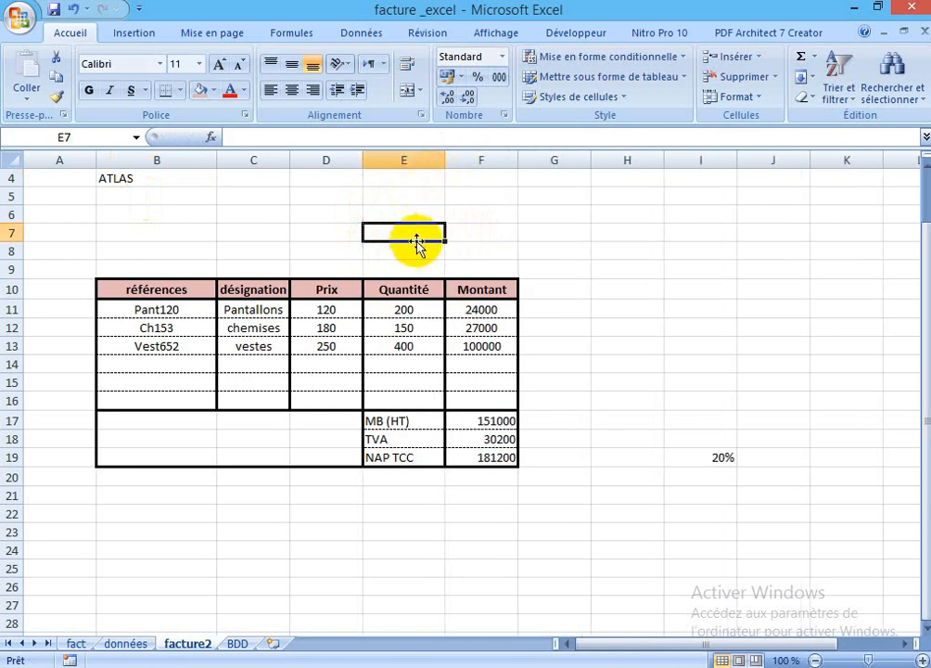
type("AMAL")
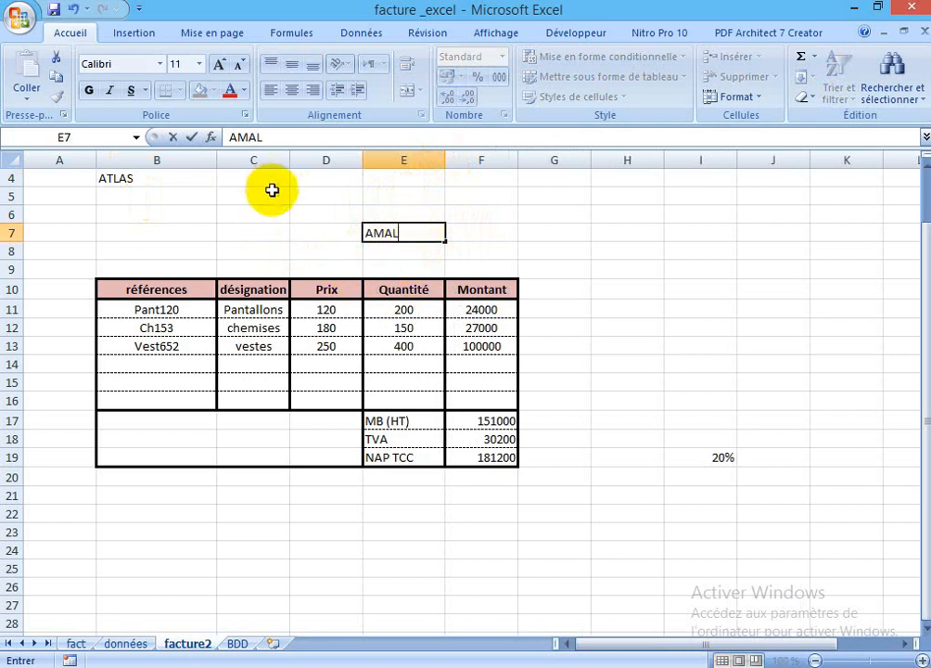
- Enter the invoice date 15/01/2020 in D4 and the word Doit in D6
left_click(313, 185)
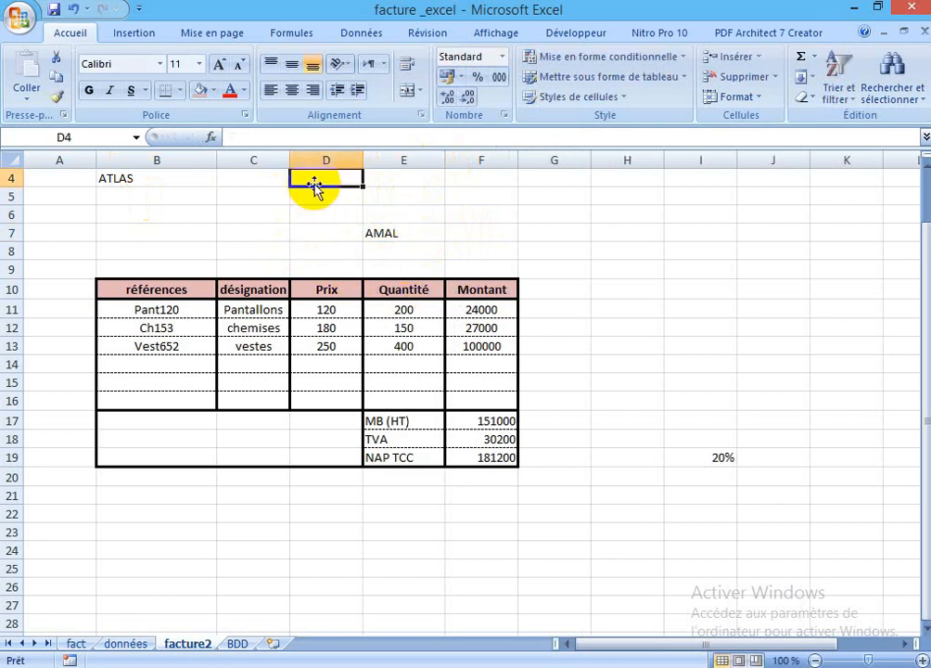
type("15/01/2020")
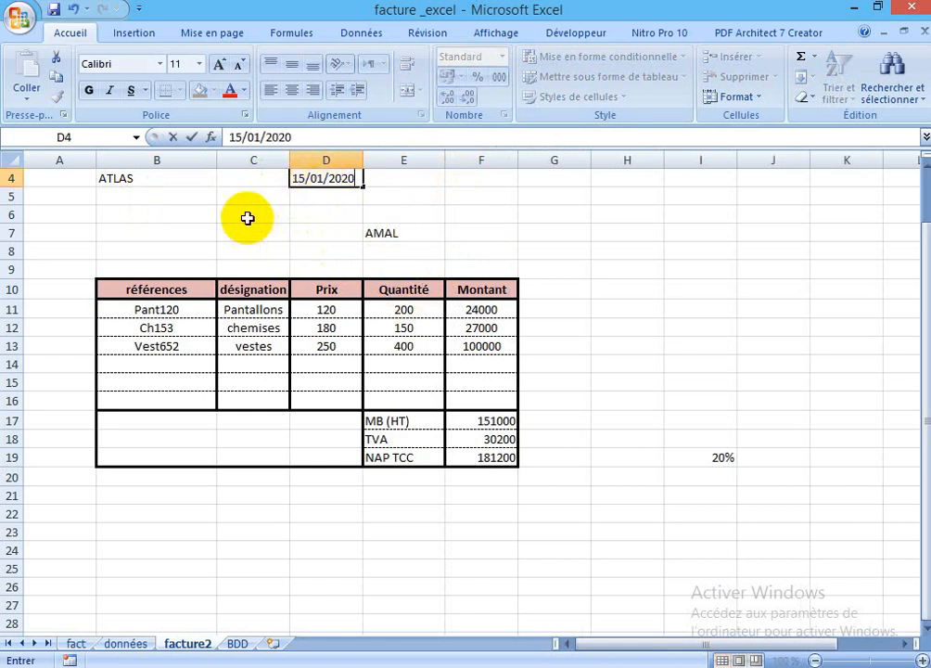
left_click(329, 218)
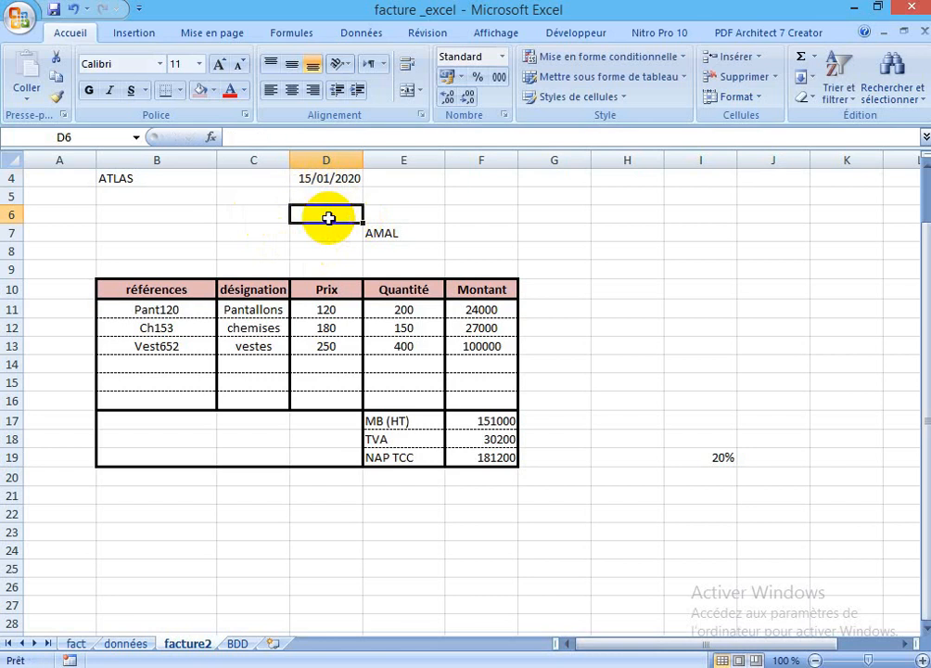
type("Doit")
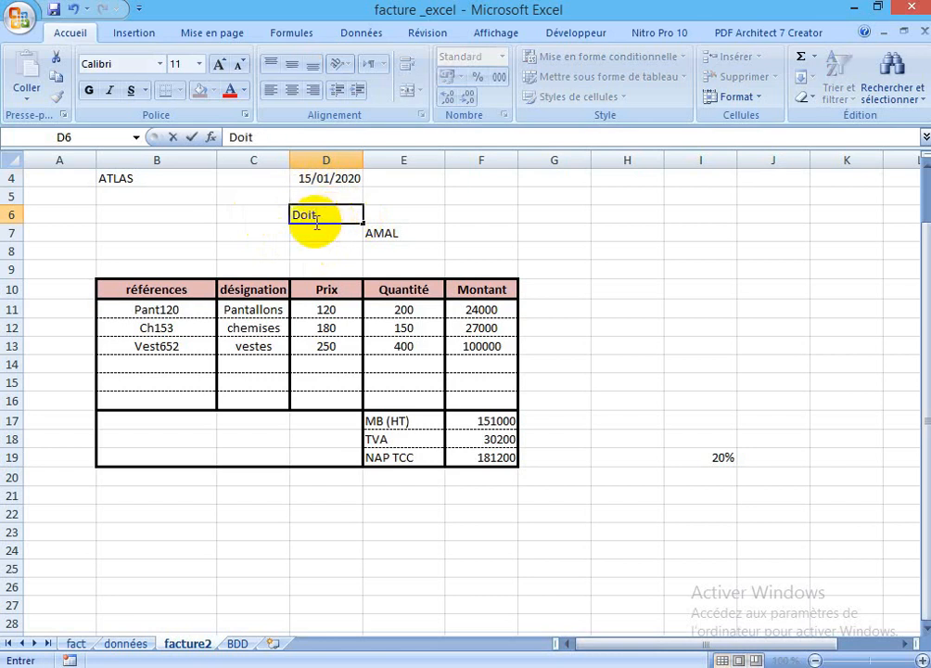
- Enter "Facture n°127" in C6 and the payment terms "Règlement: 30 jours fin de mois" in B9
left_click(241, 214)
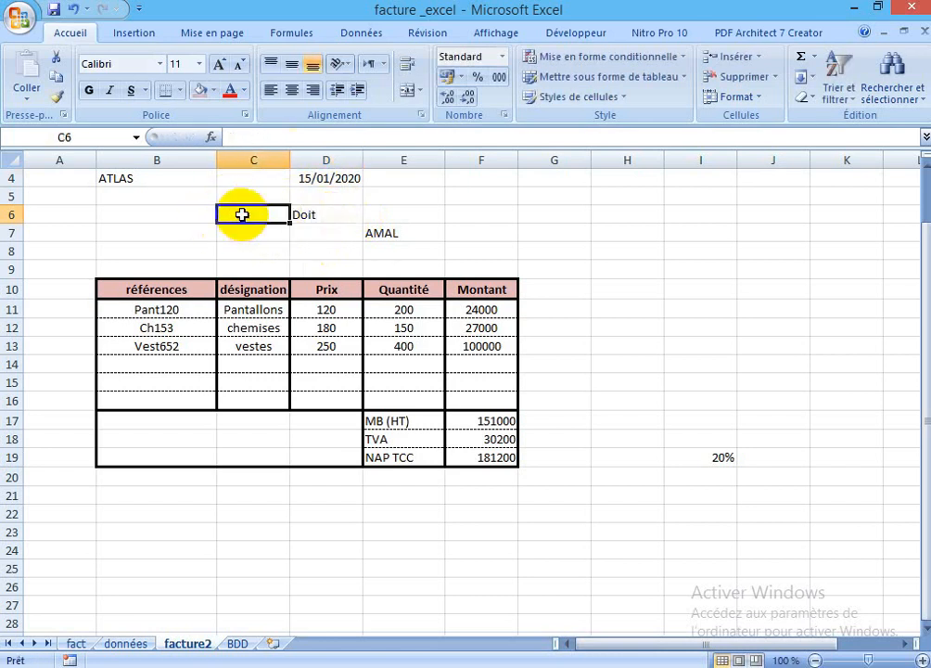
type("F")
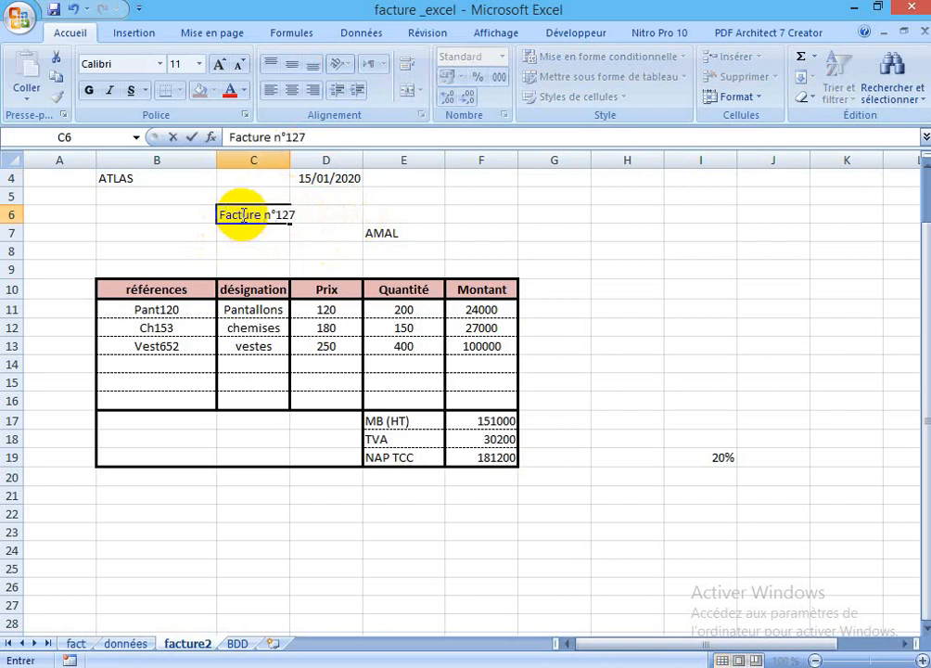
type("acture n°127")
left_click(148, 270)
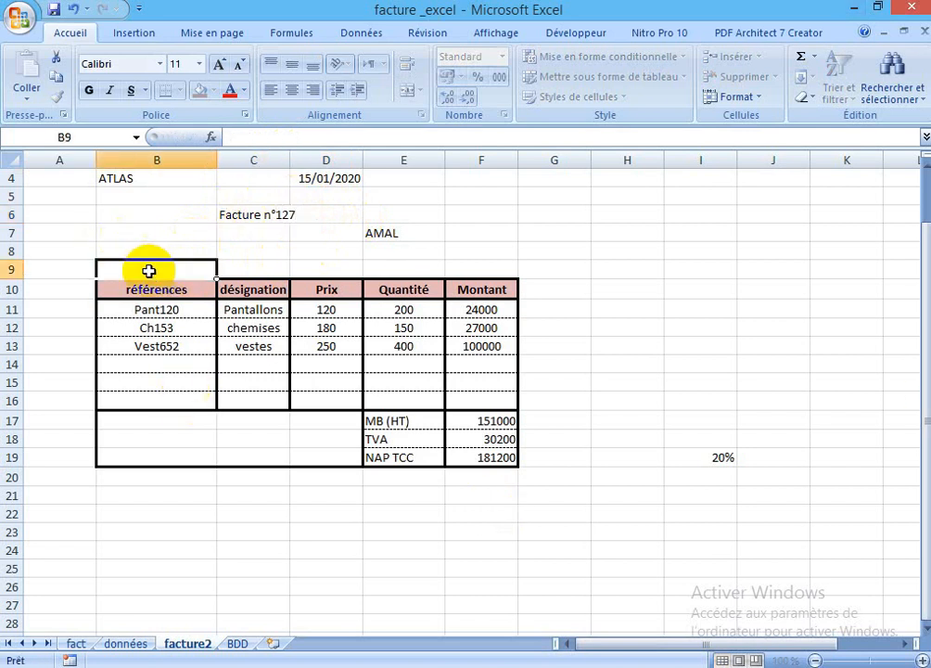
type("Règlement: 30 jours fin de mois")
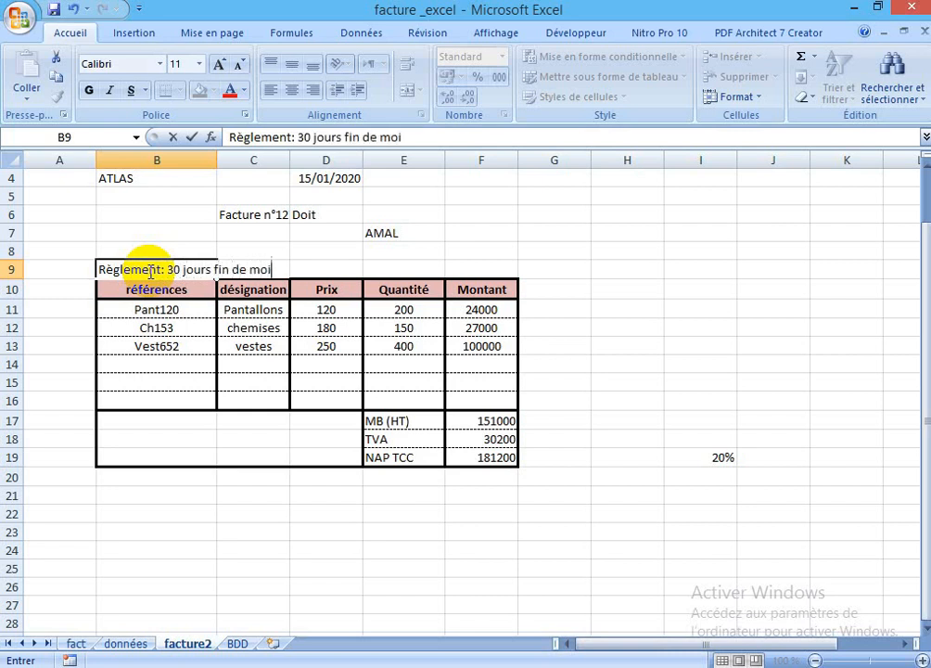
left_click(246, 454)
left_click(307, 565)
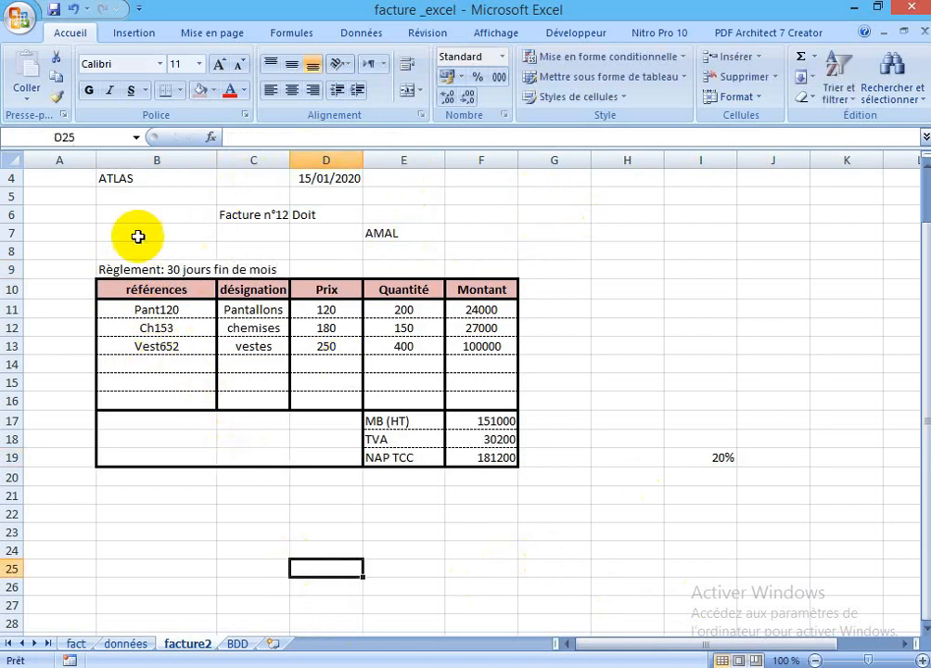
- Complete a thick outline around the invoice heading block B4:F9, without any inner lines
left_click_drag(114, 176, 474, 262)
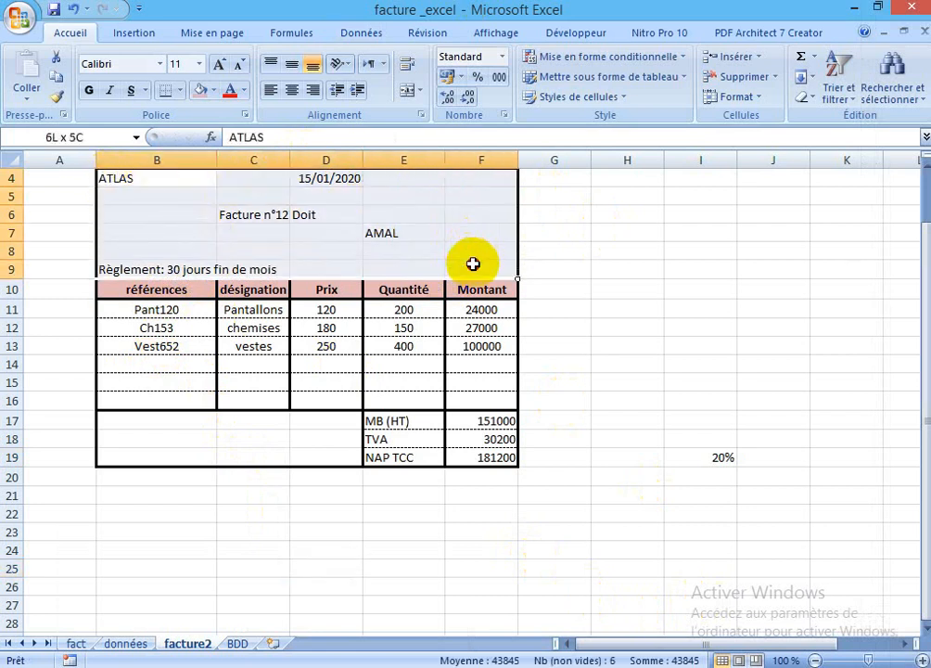
right_click(352, 237)
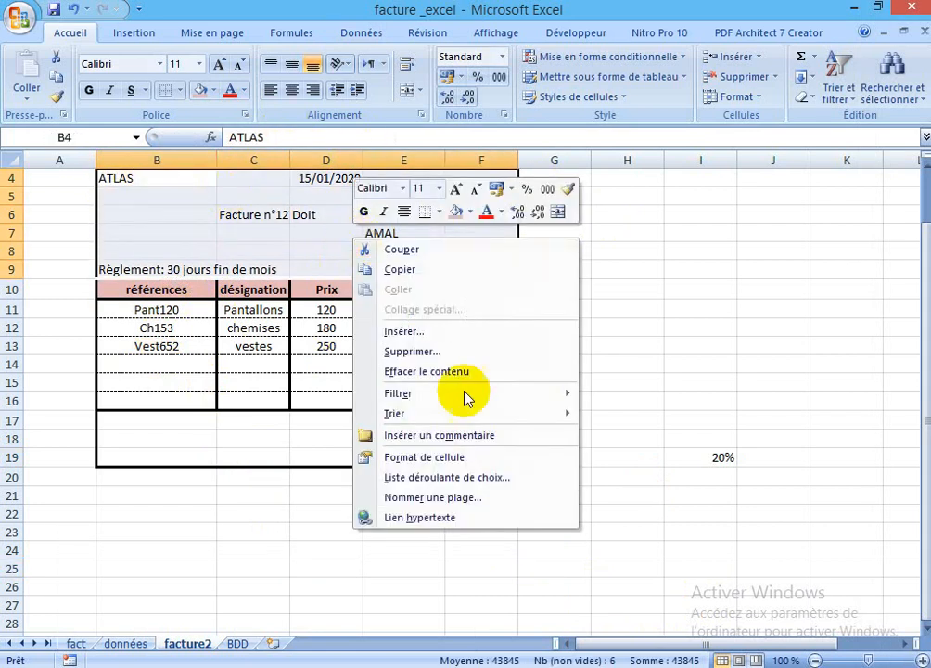
left_click(429, 453)
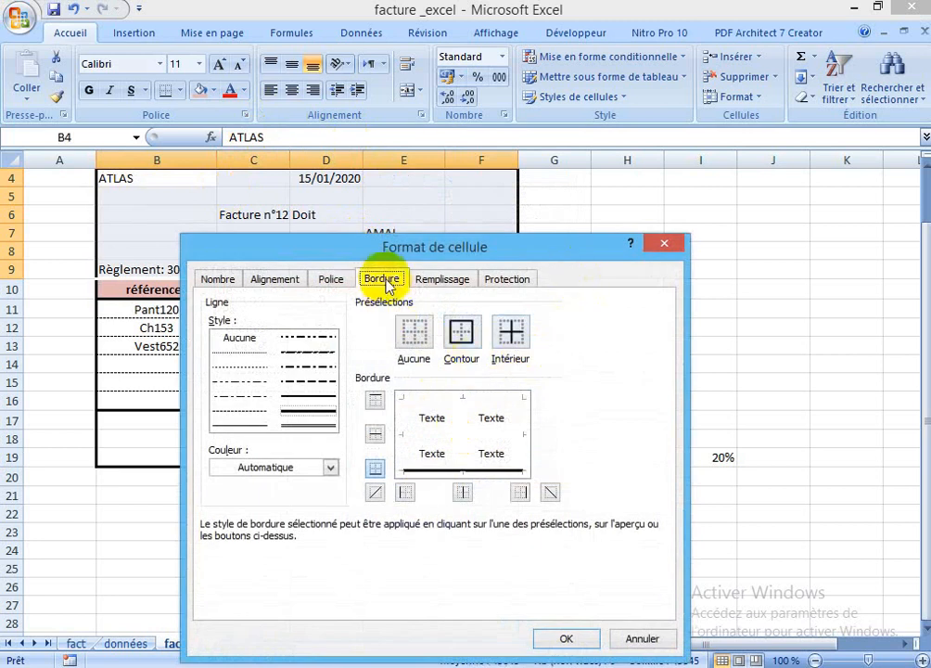
left_click(450, 398)
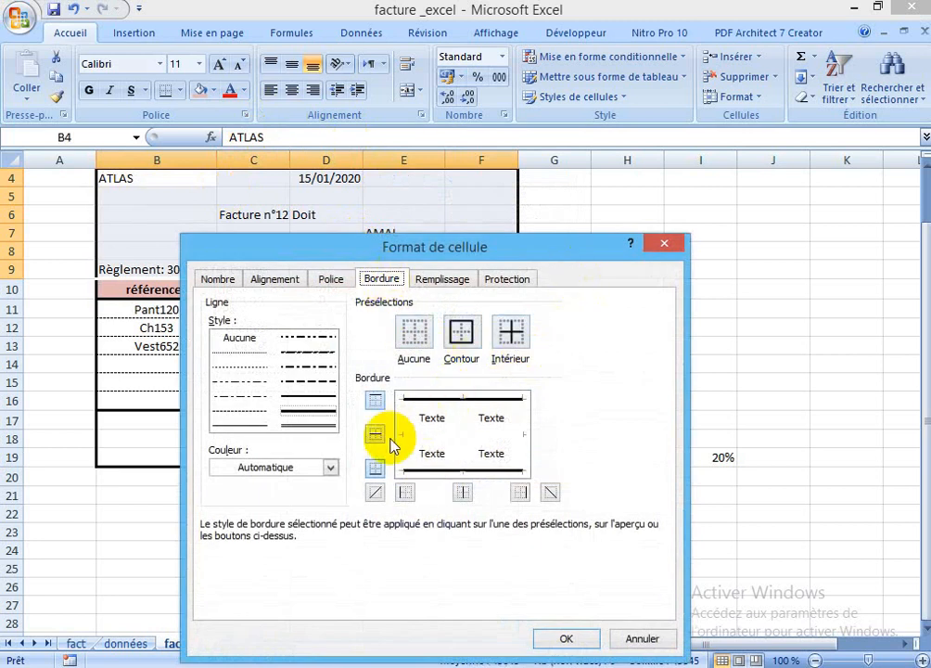
left_click(526, 452)
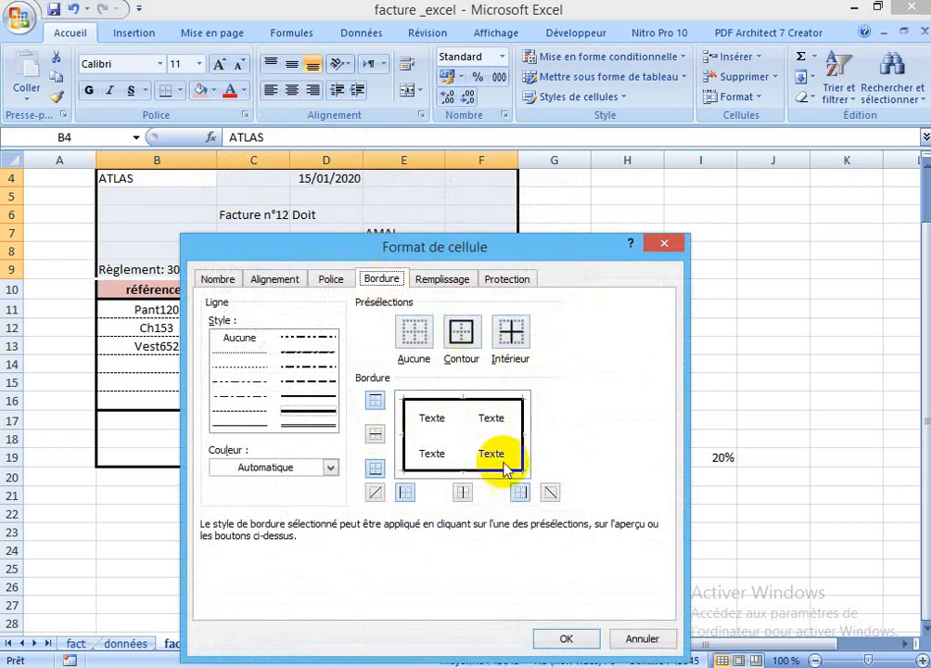
left_click(566, 636)
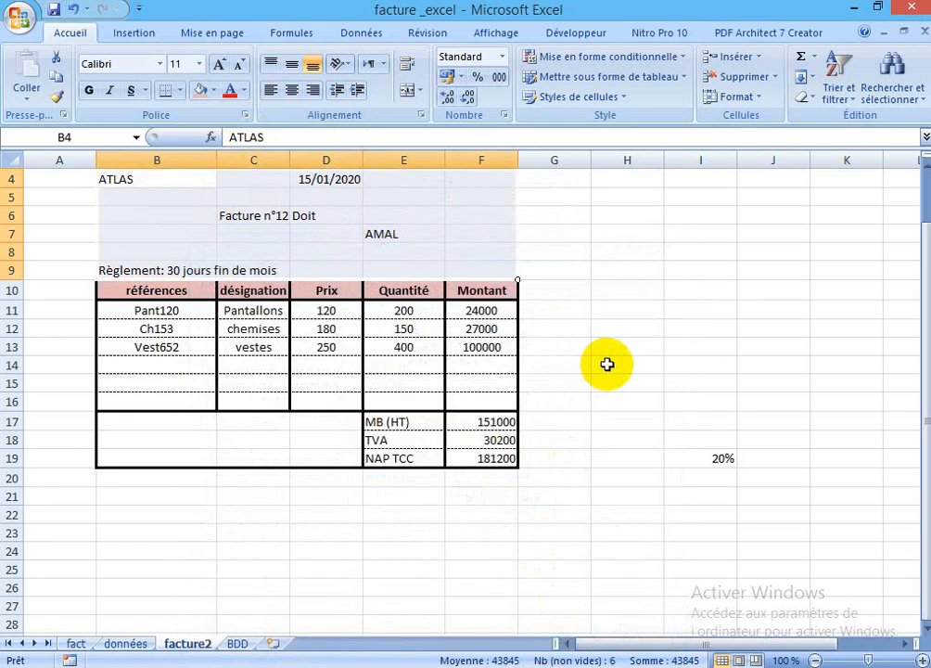
left_click(606, 364)
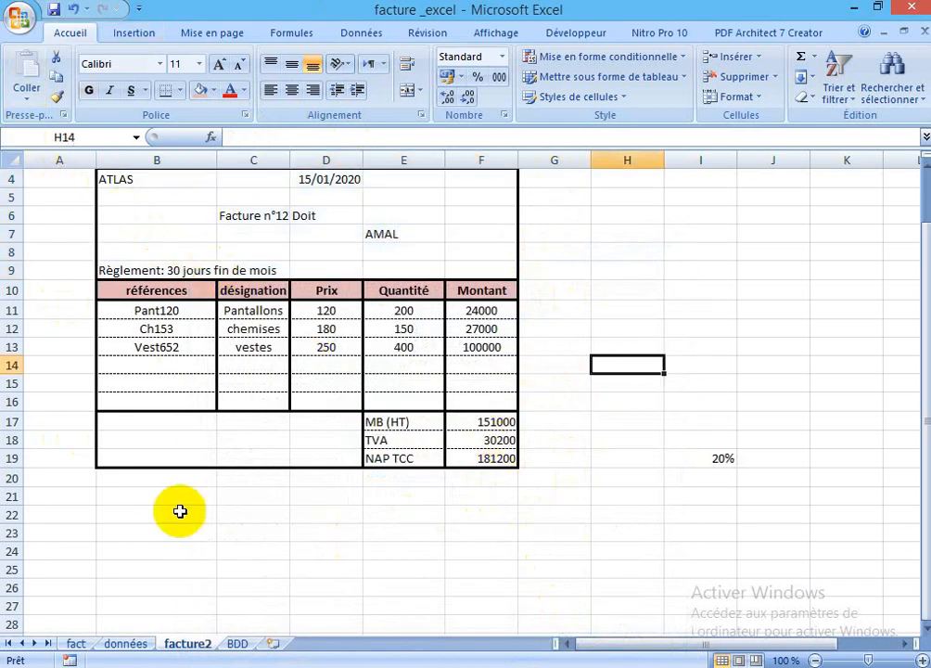
- Fill the whole facture2 sheet with white to hide the gridlines
left_click(17, 163)
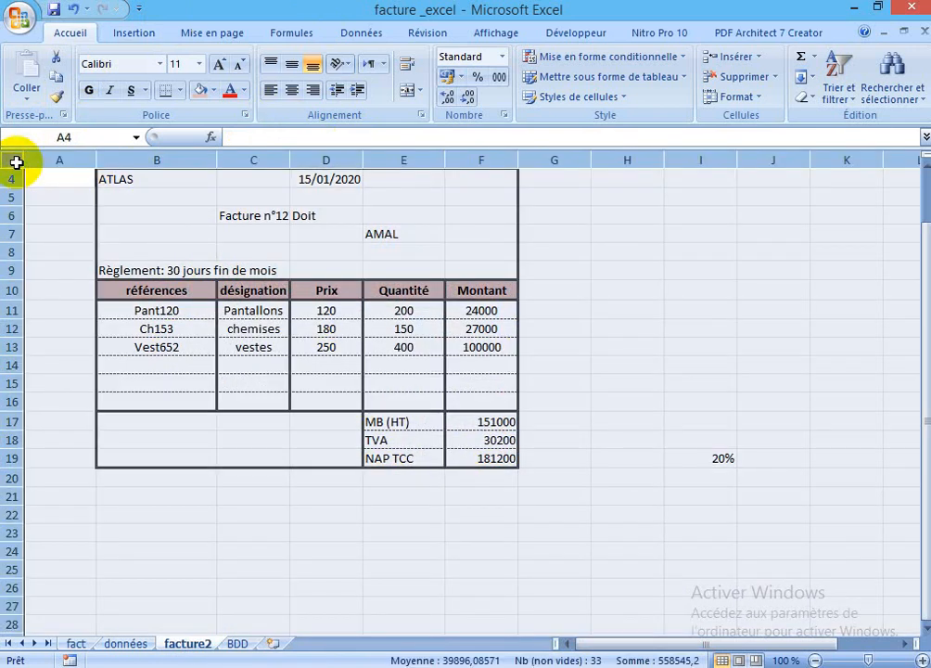
left_click(213, 92)
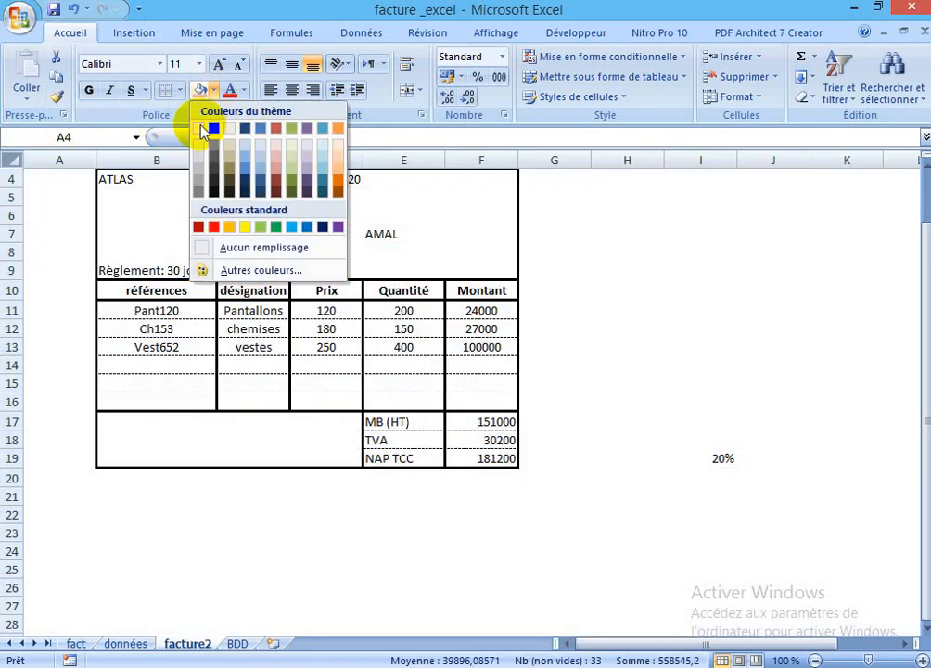
left_click(210, 128)
left_click(567, 318)
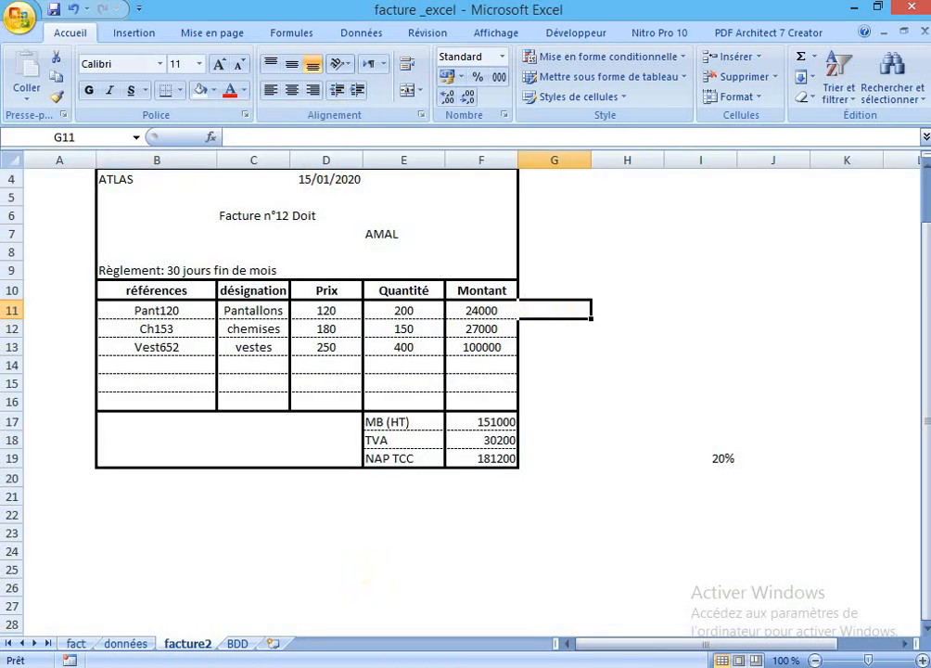
left_click(486, 588)
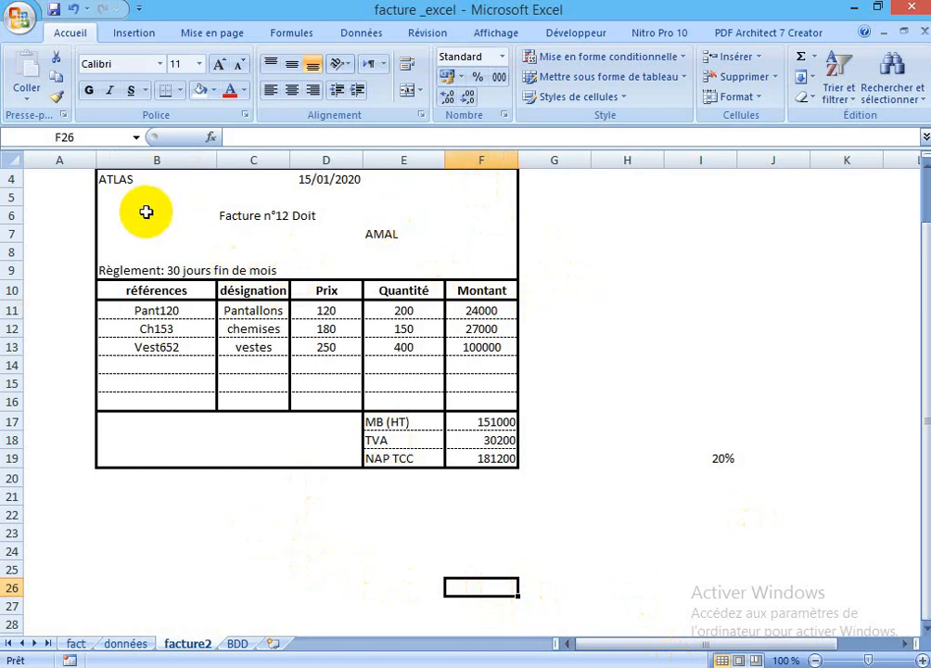
- Make the ATLAS cell B4 and the AMAL cell E7 bold
left_click(128, 178)
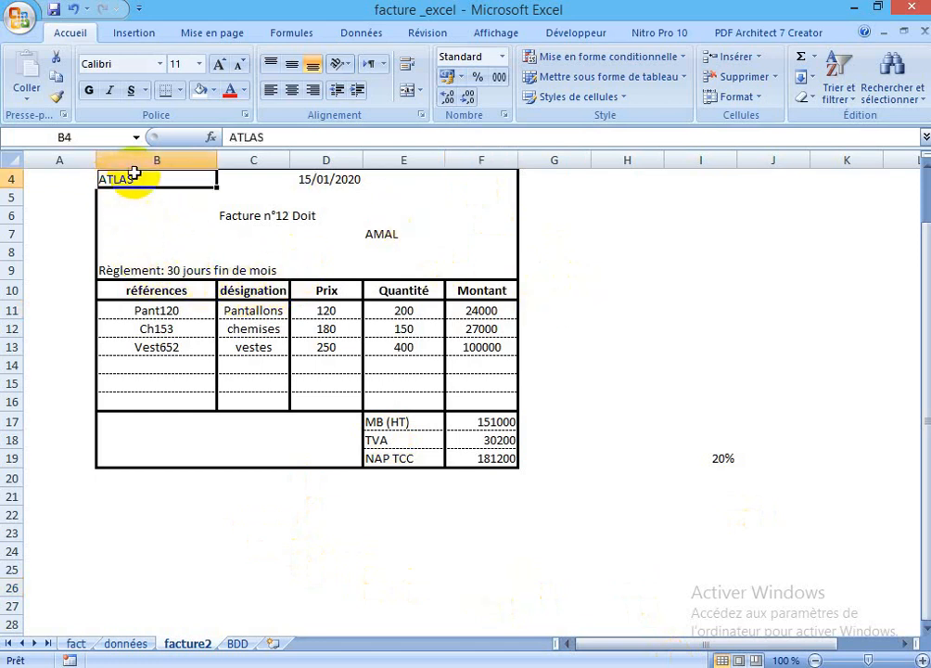
left_click(369, 236)
left_click(89, 91)
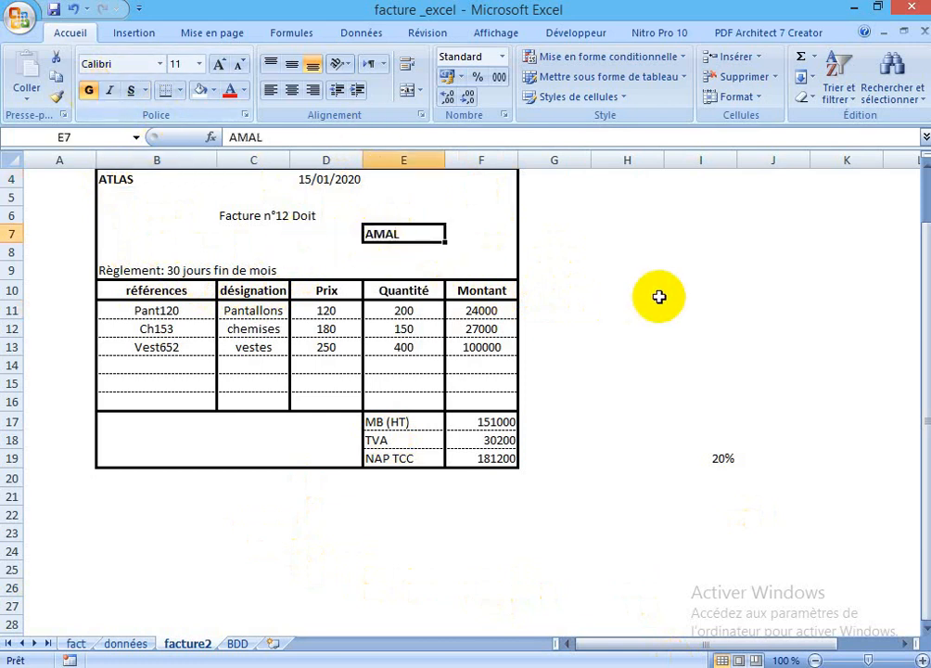